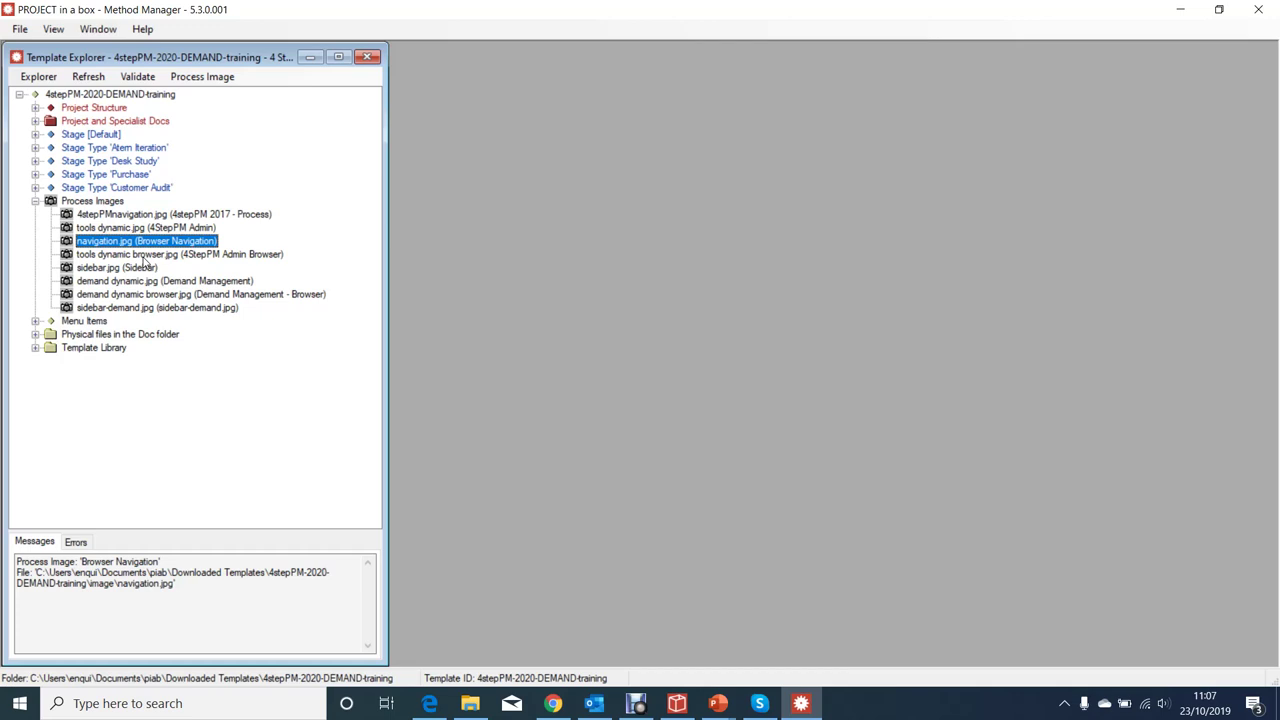
{"action": "left_click", "coordinate": [115, 204]}
{"action": "right_click", "coordinate": [115, 204]}
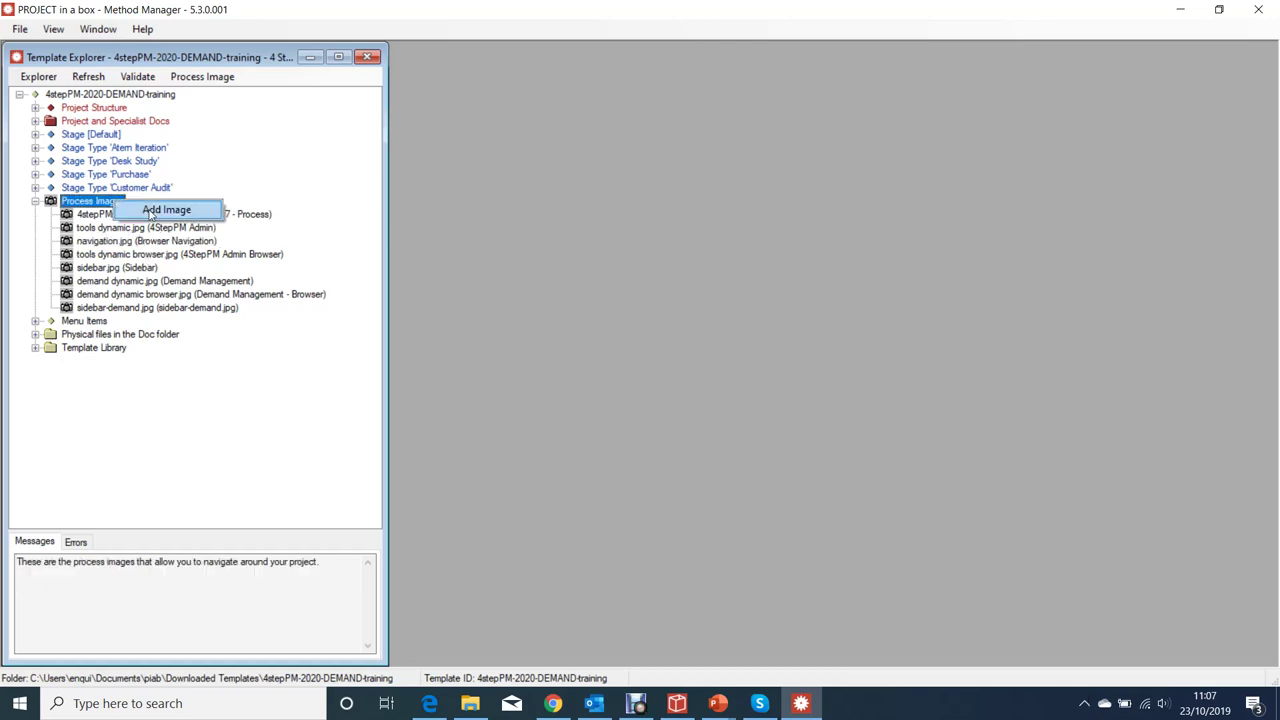
{"action": "left_click", "coordinate": [252, 190]}
Open the 4stepPMnavigation.jpg process image to examine its layout and mapped areas, and close it
{"action": "left_click", "coordinate": [143, 217]}
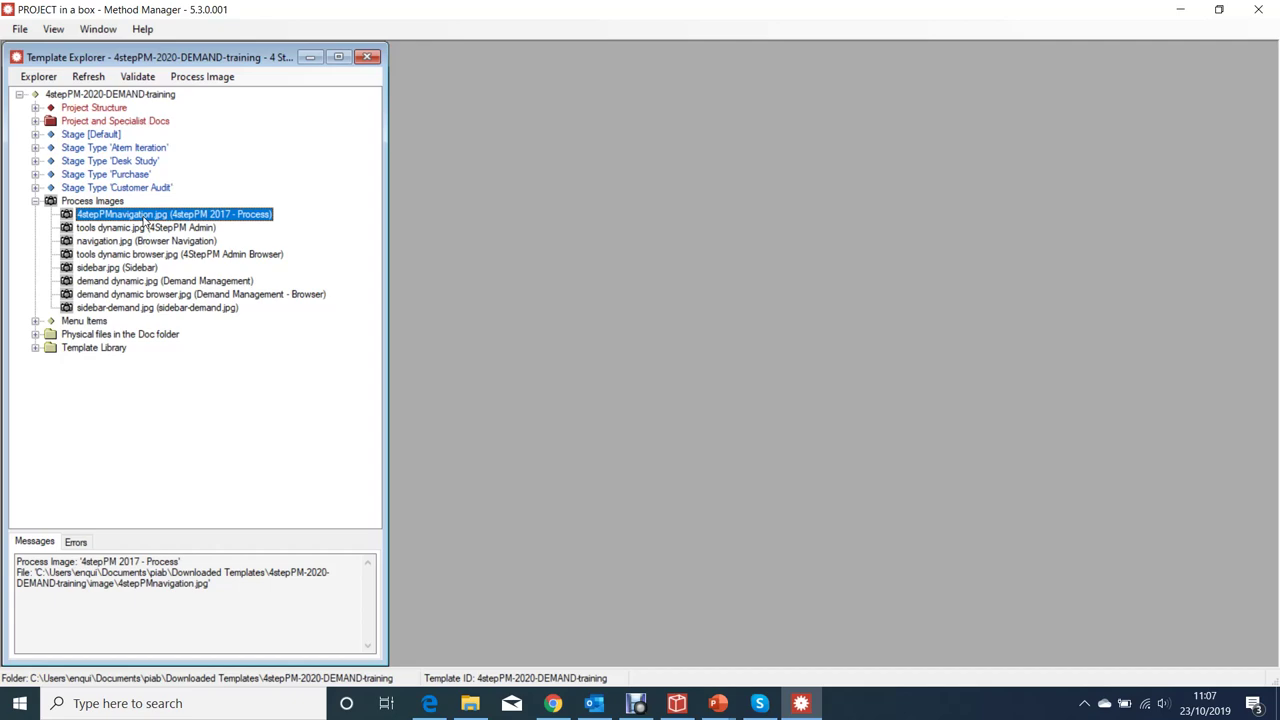
{"action": "double_click", "coordinate": [145, 216]}
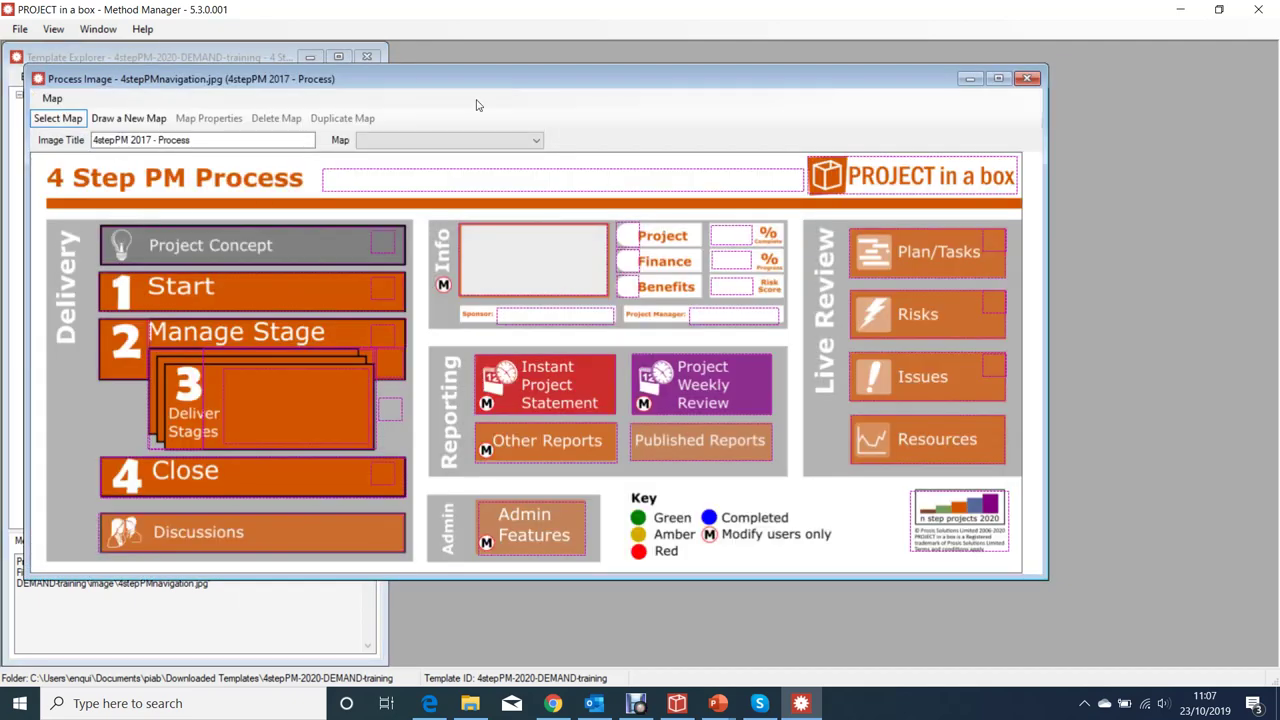
{"action": "left_click_drag", "start_coordinate": [471, 75], "coordinate": [624, 97]}
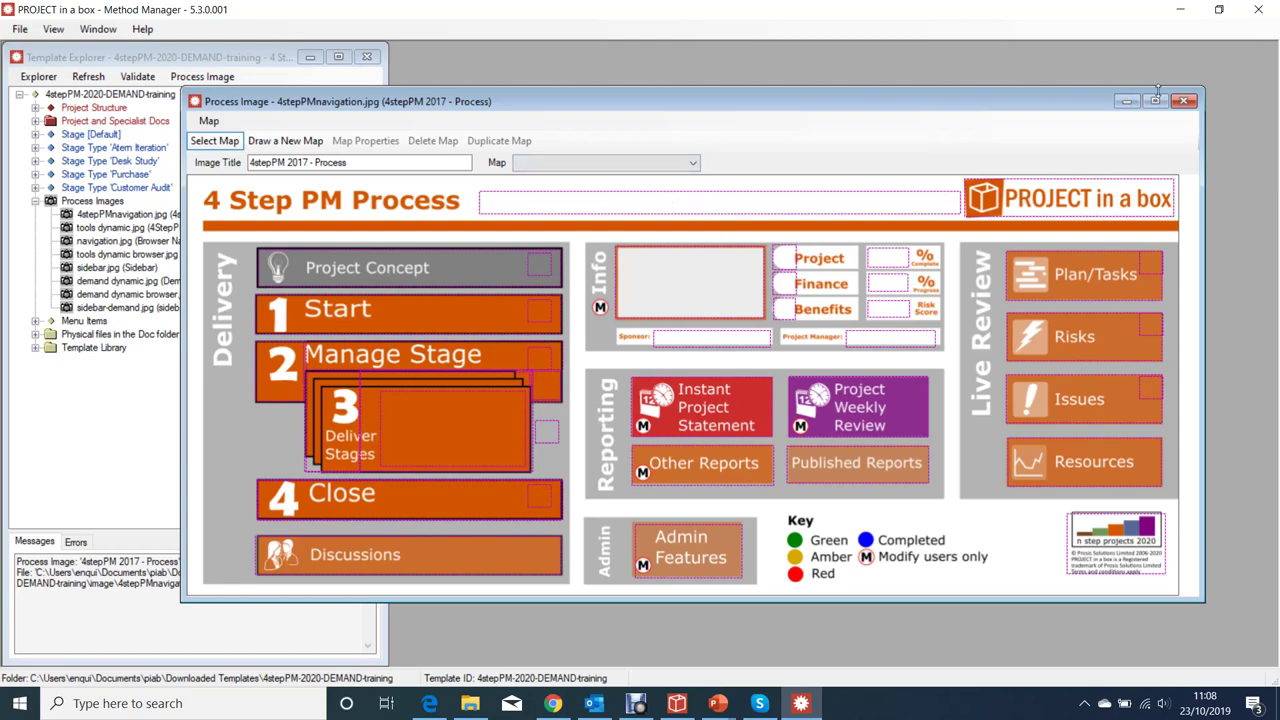
{"action": "left_click", "coordinate": [1184, 101]}
{"action": "right_click", "coordinate": [209, 216]}
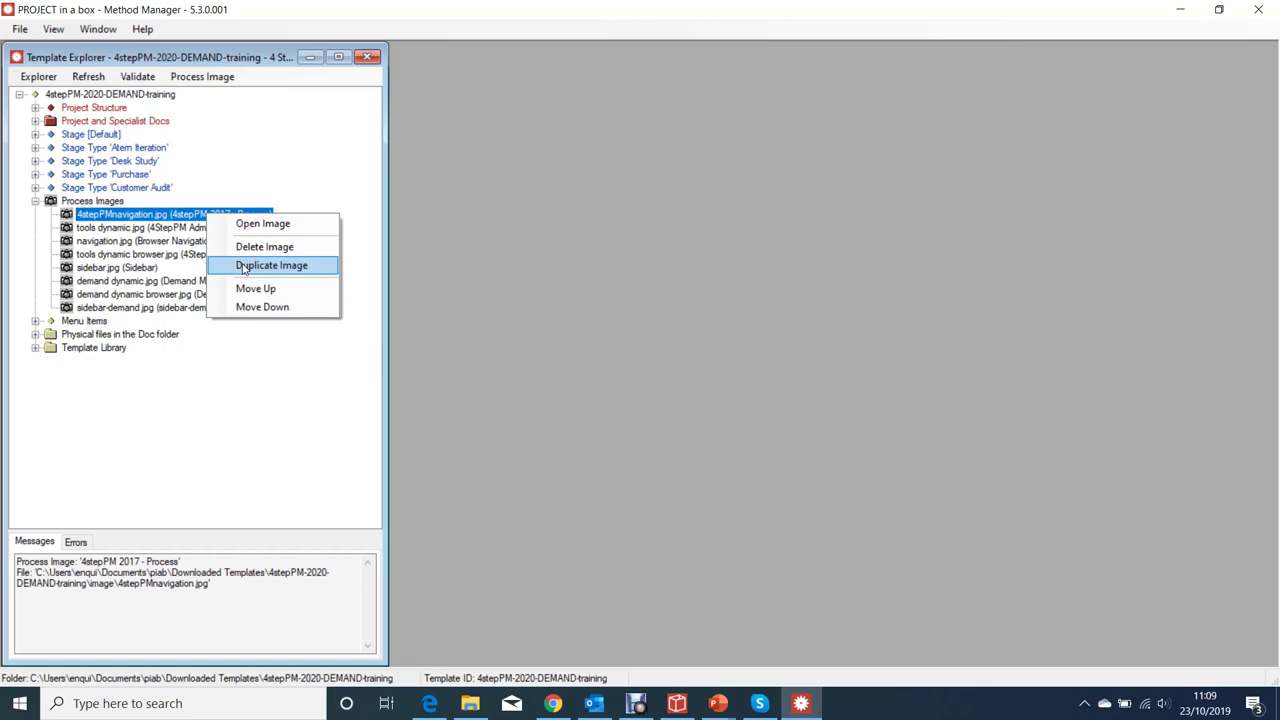
{"action": "left_click", "coordinate": [272, 196]}
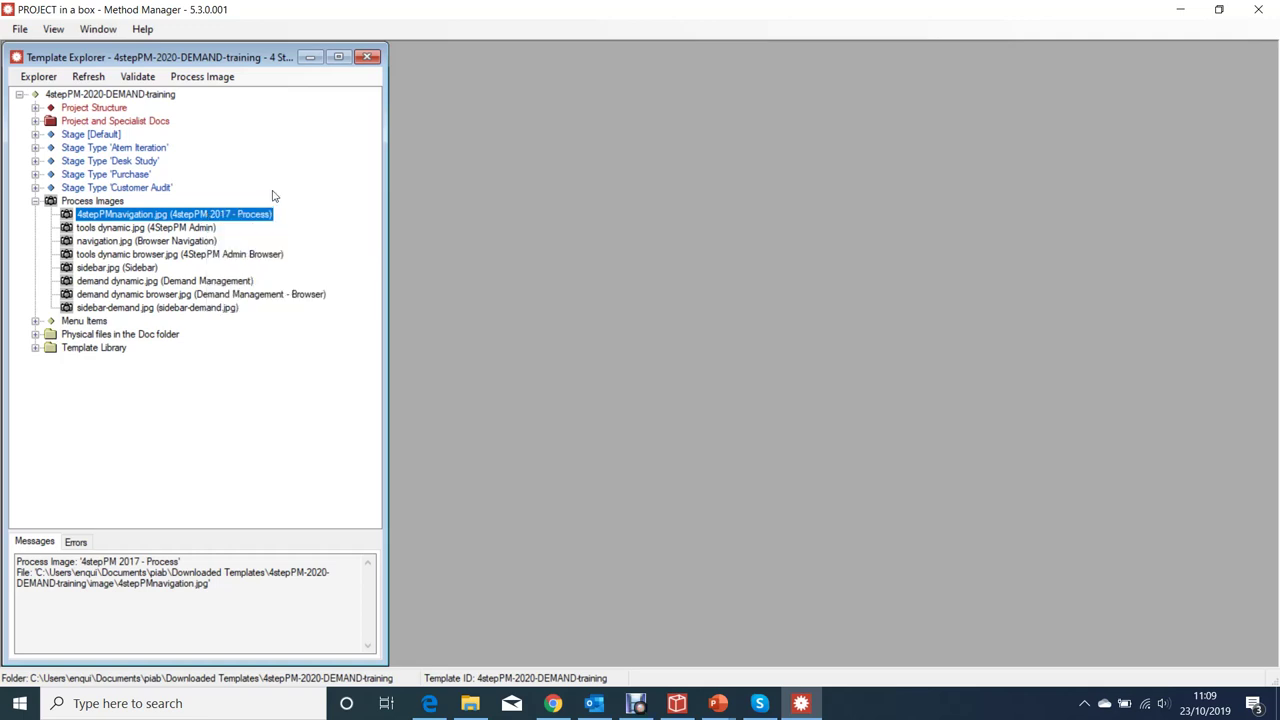
{"action": "right_click", "coordinate": [183, 229]}
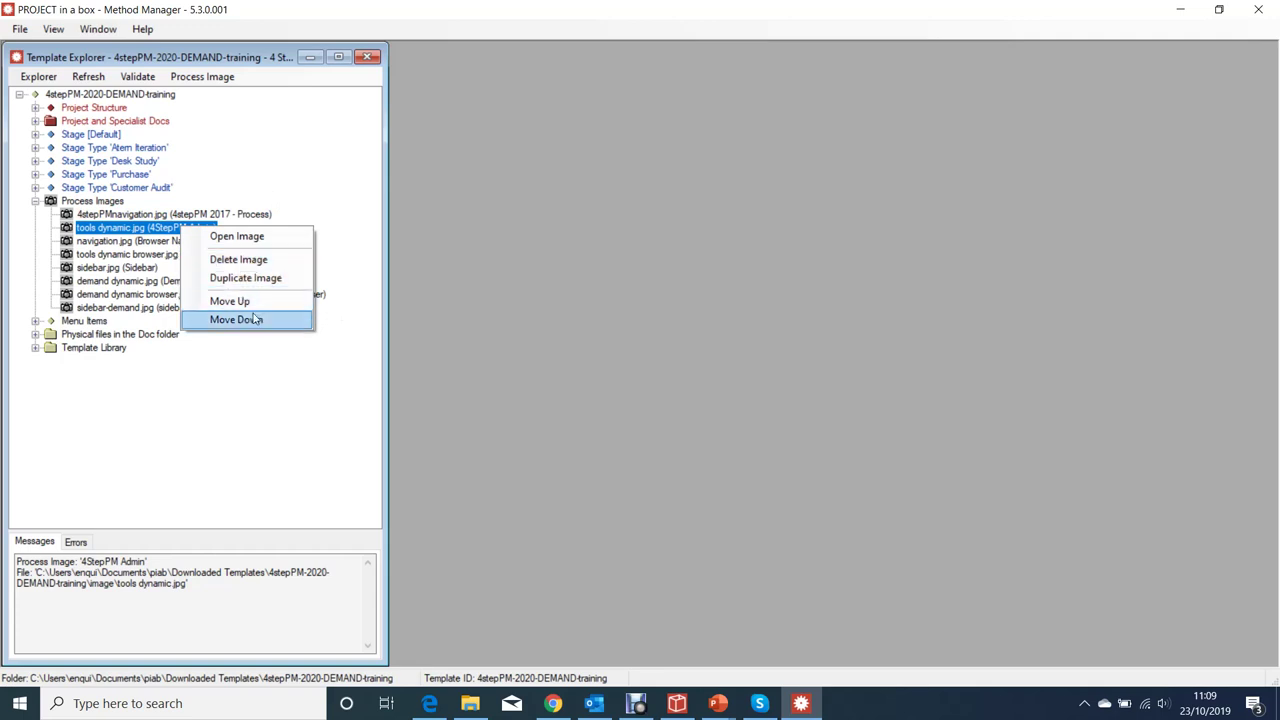
{"action": "left_click", "coordinate": [303, 202]}
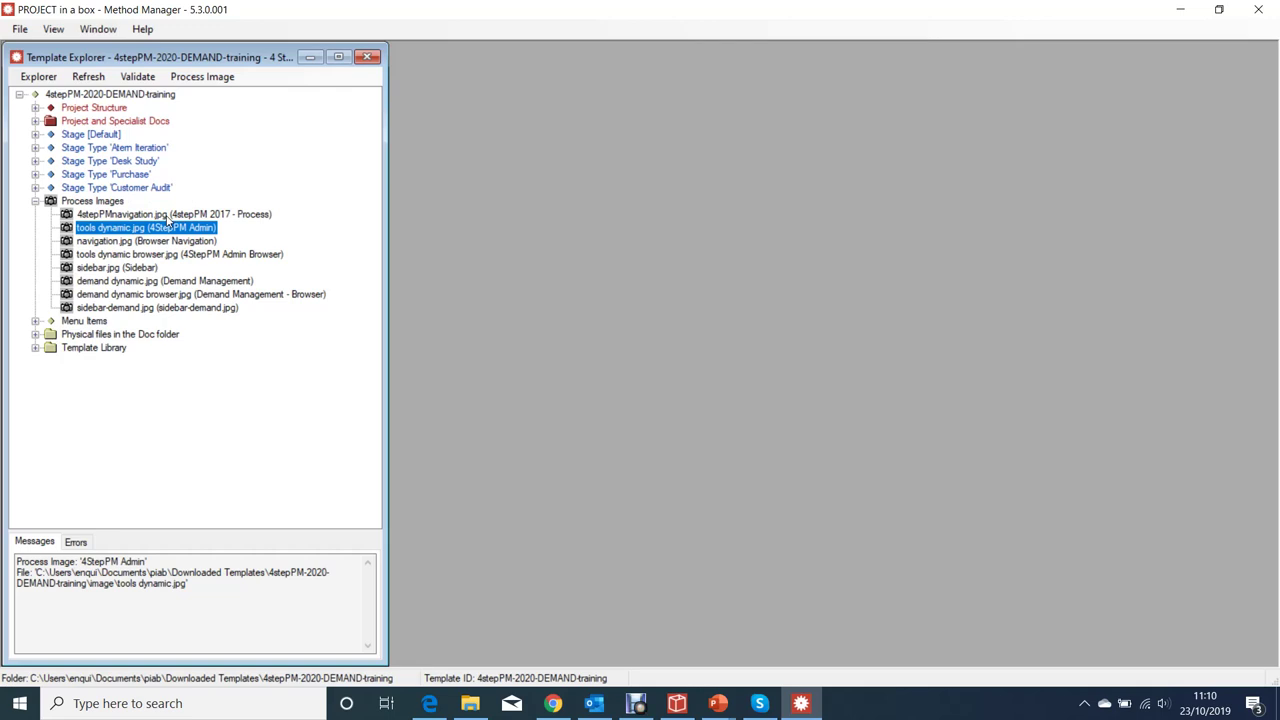
Open the sidebar-demand.jpg and sidebar.jpg process images side by side to compare them, and close both
{"action": "double_click", "coordinate": [153, 308]}
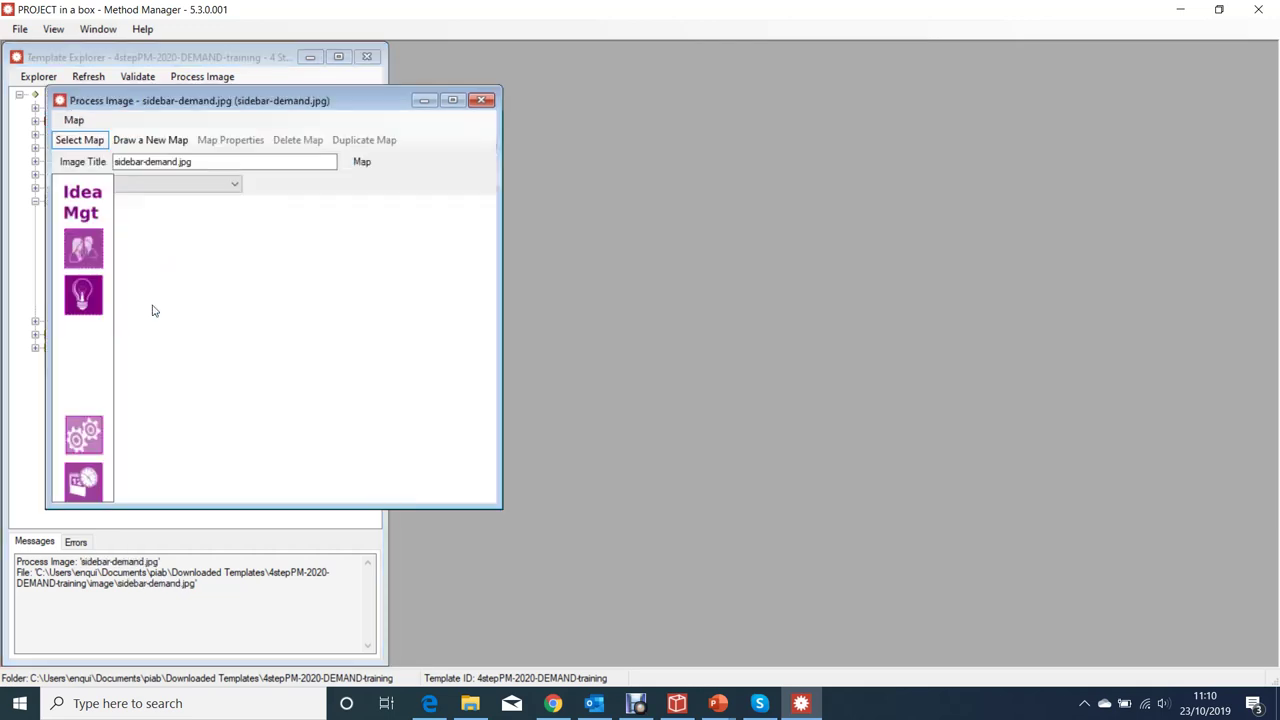
{"action": "left_click_drag", "start_coordinate": [272, 100], "coordinate": [668, 90]}
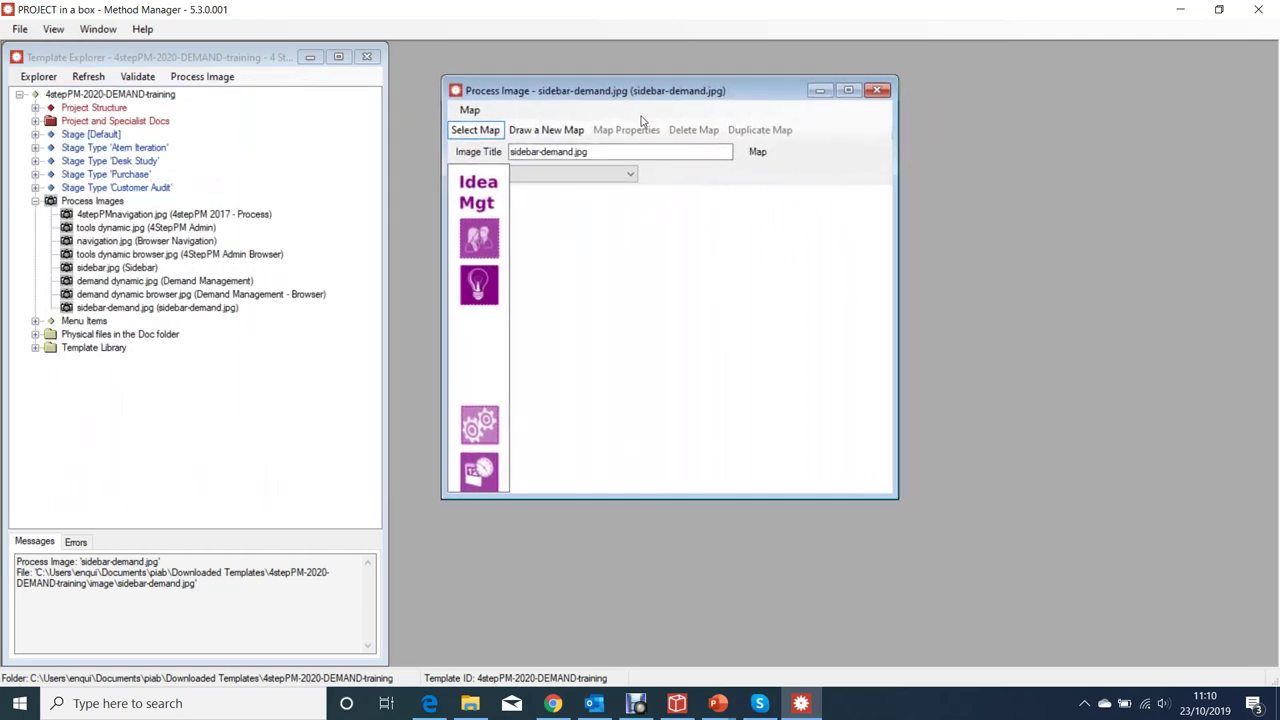
{"action": "left_click", "coordinate": [138, 269]}
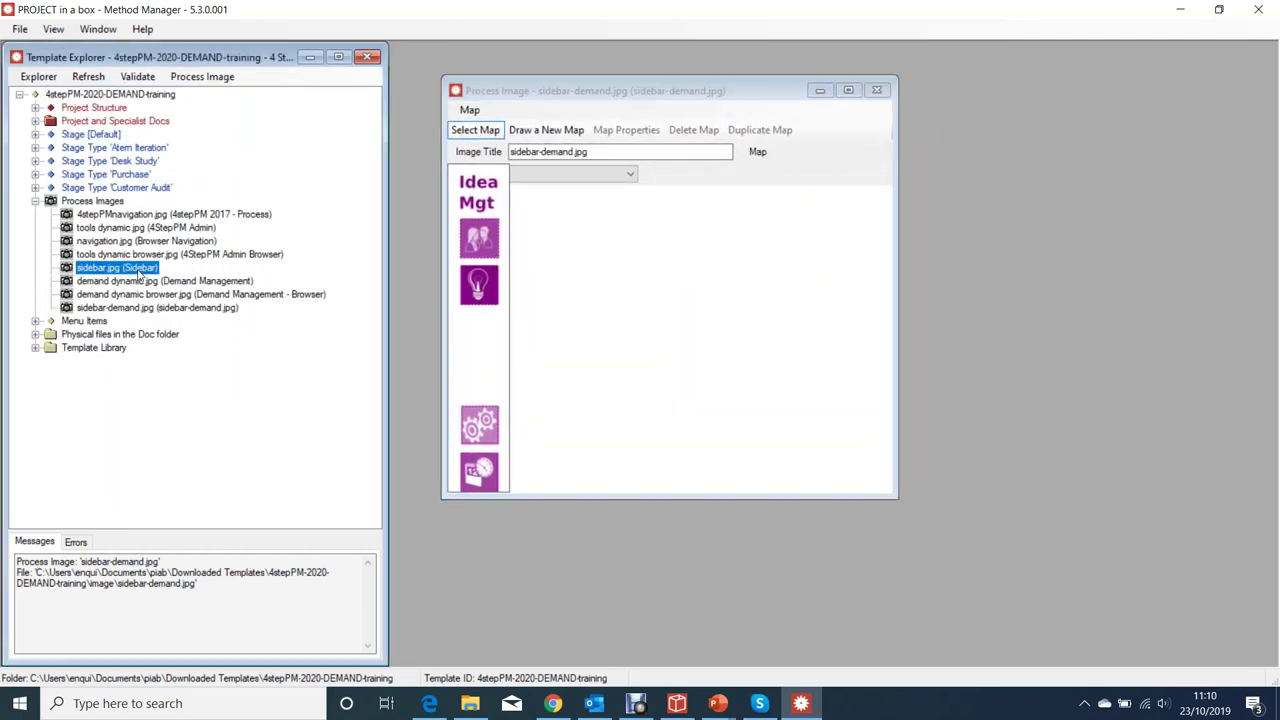
{"action": "double_click", "coordinate": [140, 270]}
{"action": "left_click_drag", "start_coordinate": [290, 120], "coordinate": [762, 88]}
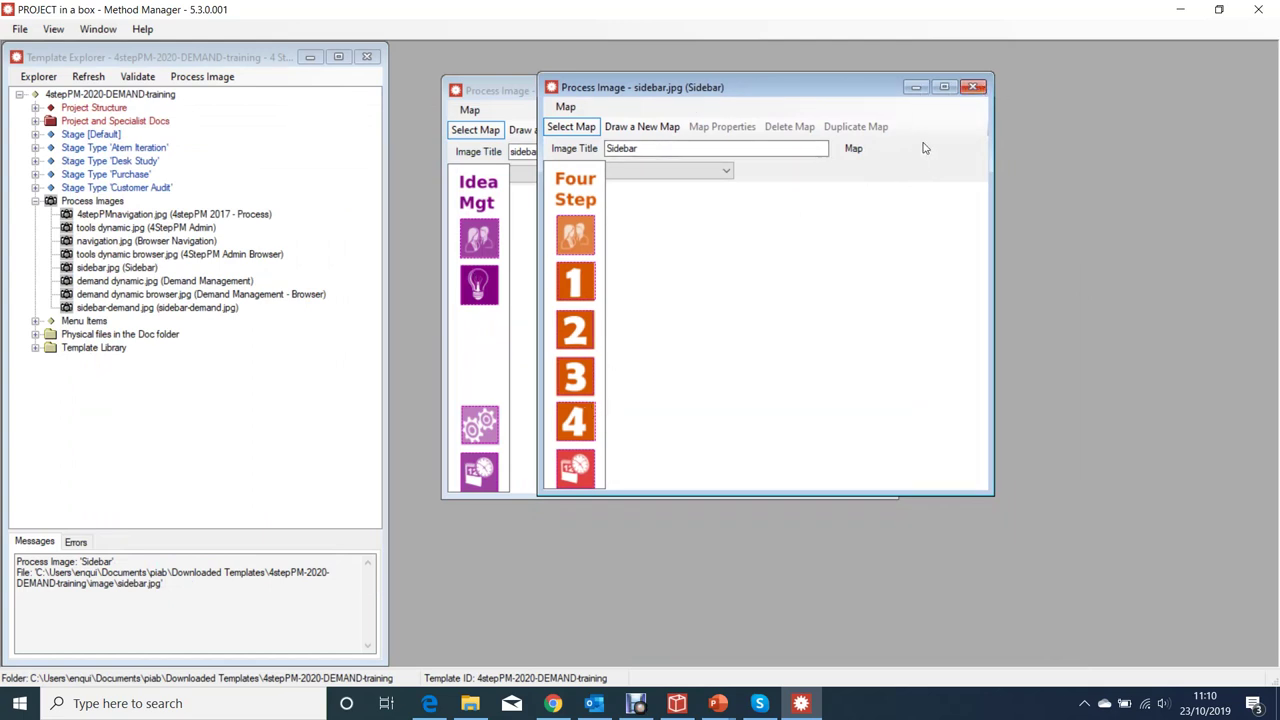
{"action": "left_click", "coordinate": [972, 87]}
{"action": "left_click", "coordinate": [880, 92]}
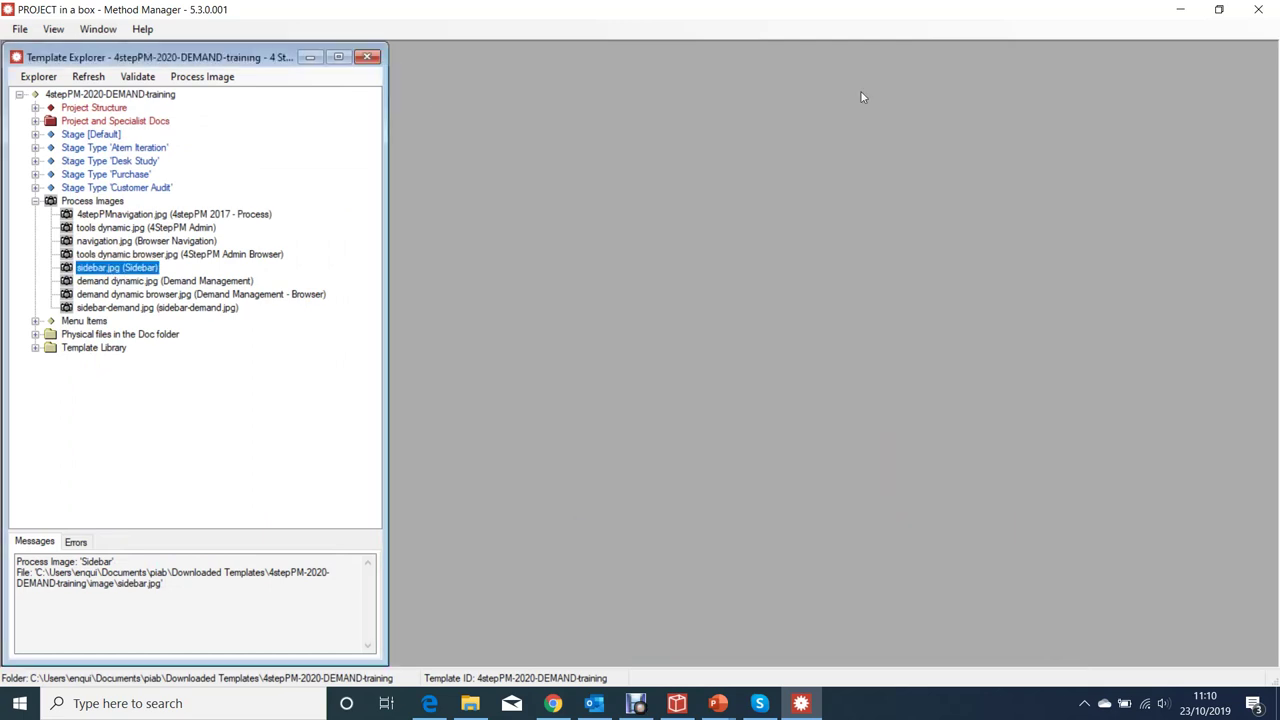
Open the Client Home Page Rules and widen the window to show every rule column
{"action": "left_click", "coordinate": [20, 30]}
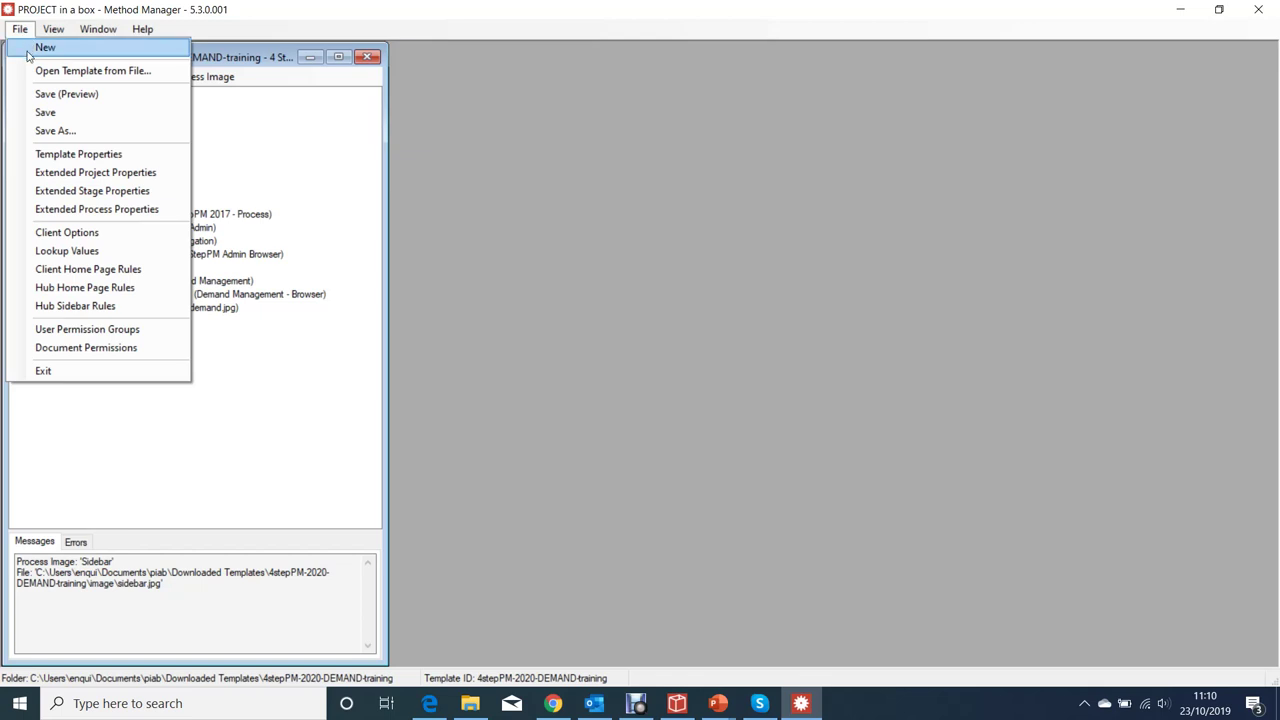
{"action": "left_click", "coordinate": [88, 276]}
{"action": "left_click_drag", "start_coordinate": [603, 130], "coordinate": [532, 91]}
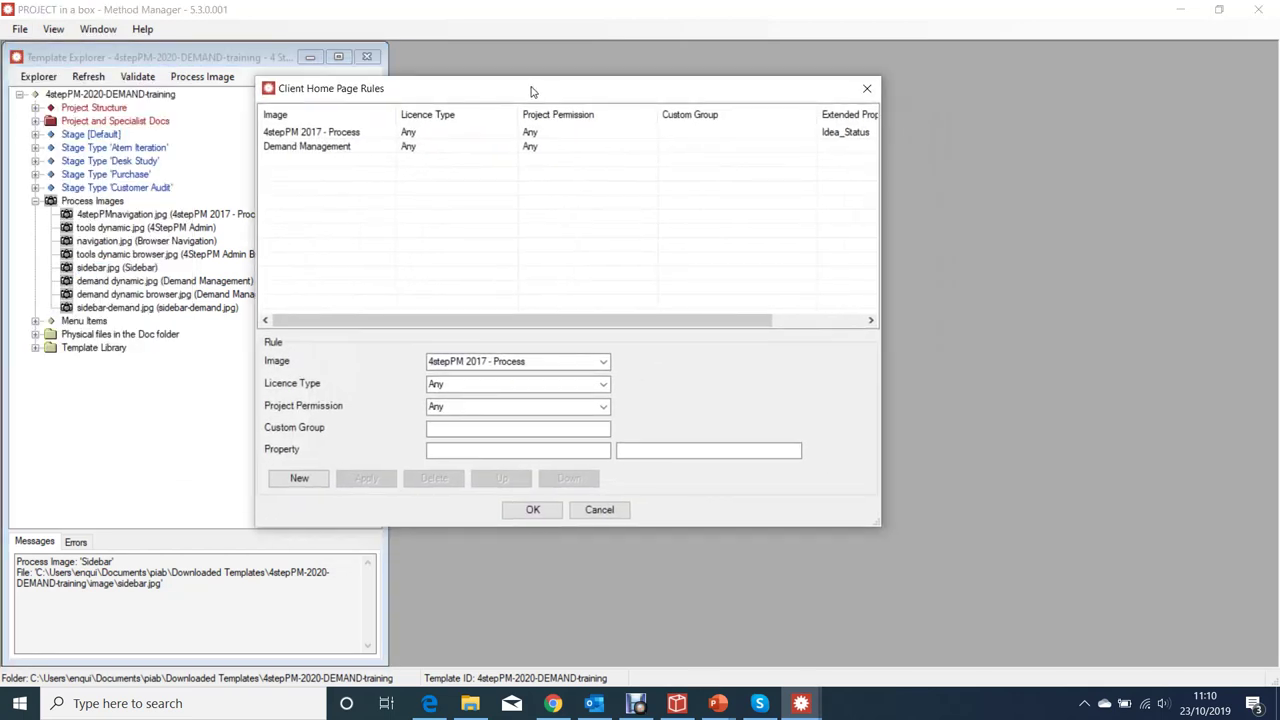
{"action": "left_click_drag", "start_coordinate": [880, 257], "coordinate": [1080, 257]}
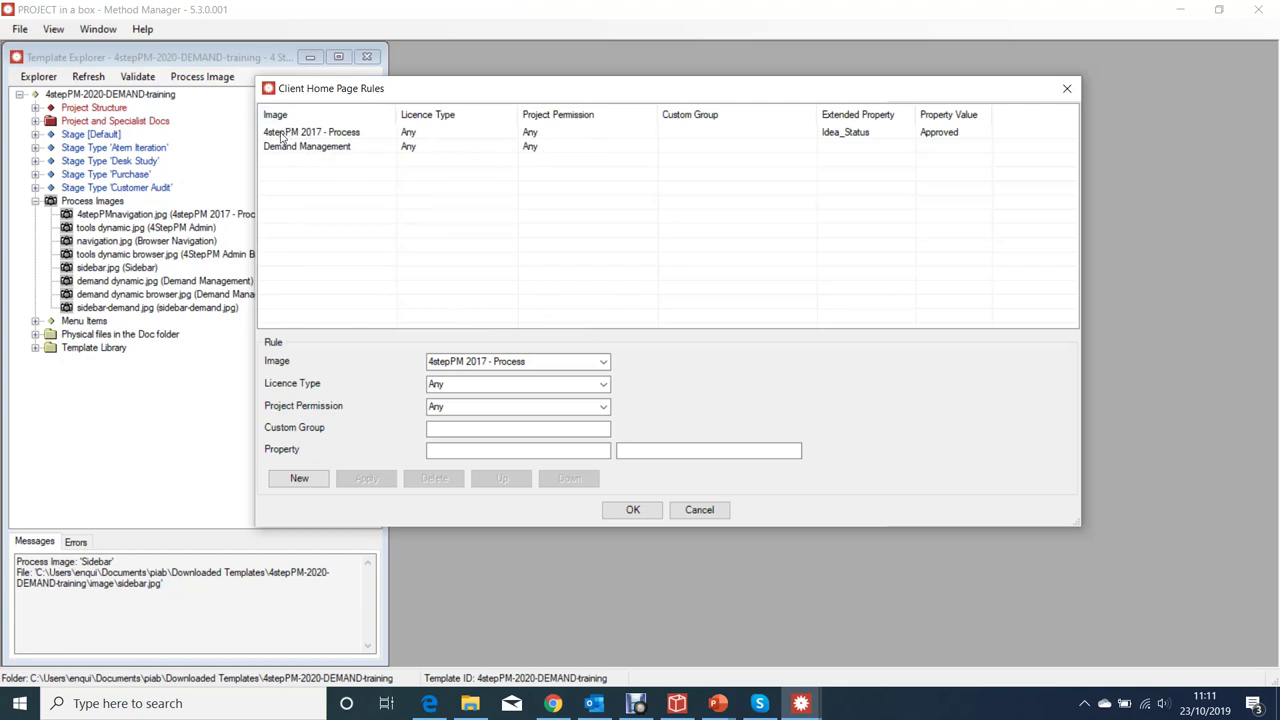
Review the images selectable for a client home page rule and the 4stepPM 2017 - Process rule's settings, and close the rules
{"action": "left_click", "coordinate": [603, 362]}
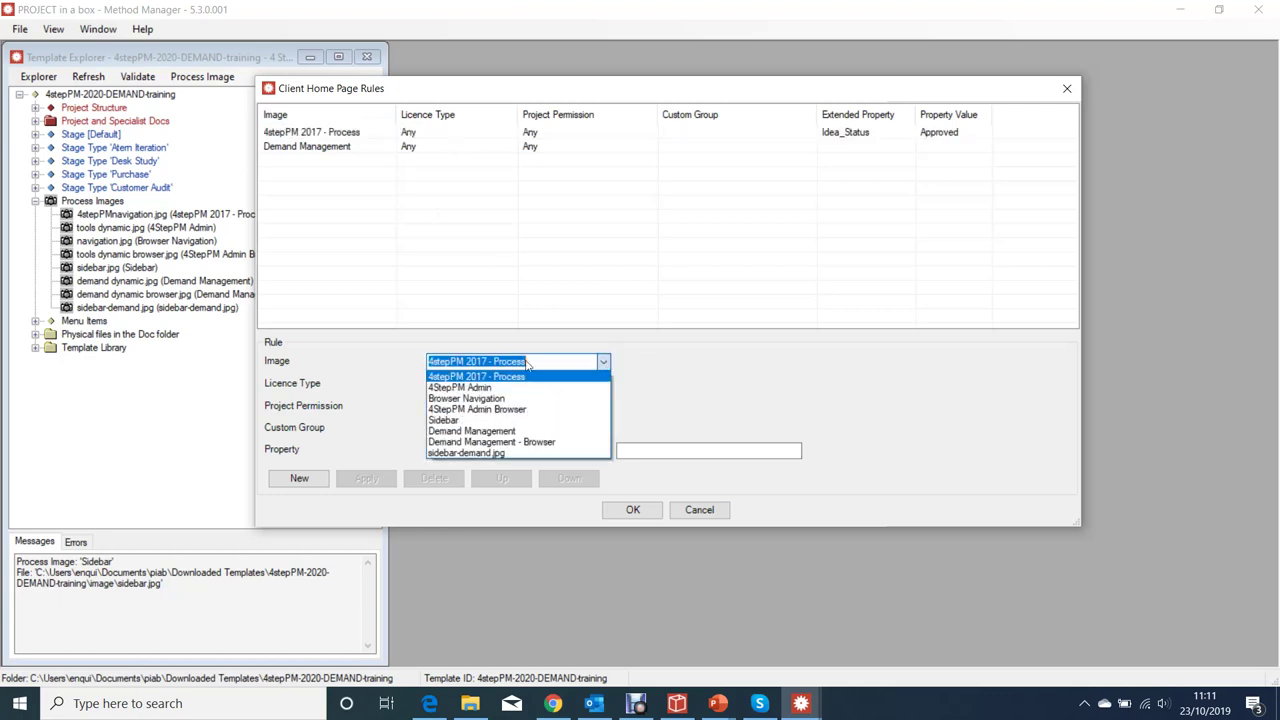
{"action": "scroll", "coordinate": [488, 390], "scroll_direction": "down", "scroll_amount": 3}
{"action": "scroll", "coordinate": [476, 390], "scroll_direction": "up", "scroll_amount": 3}
{"action": "left_click", "coordinate": [508, 215]}
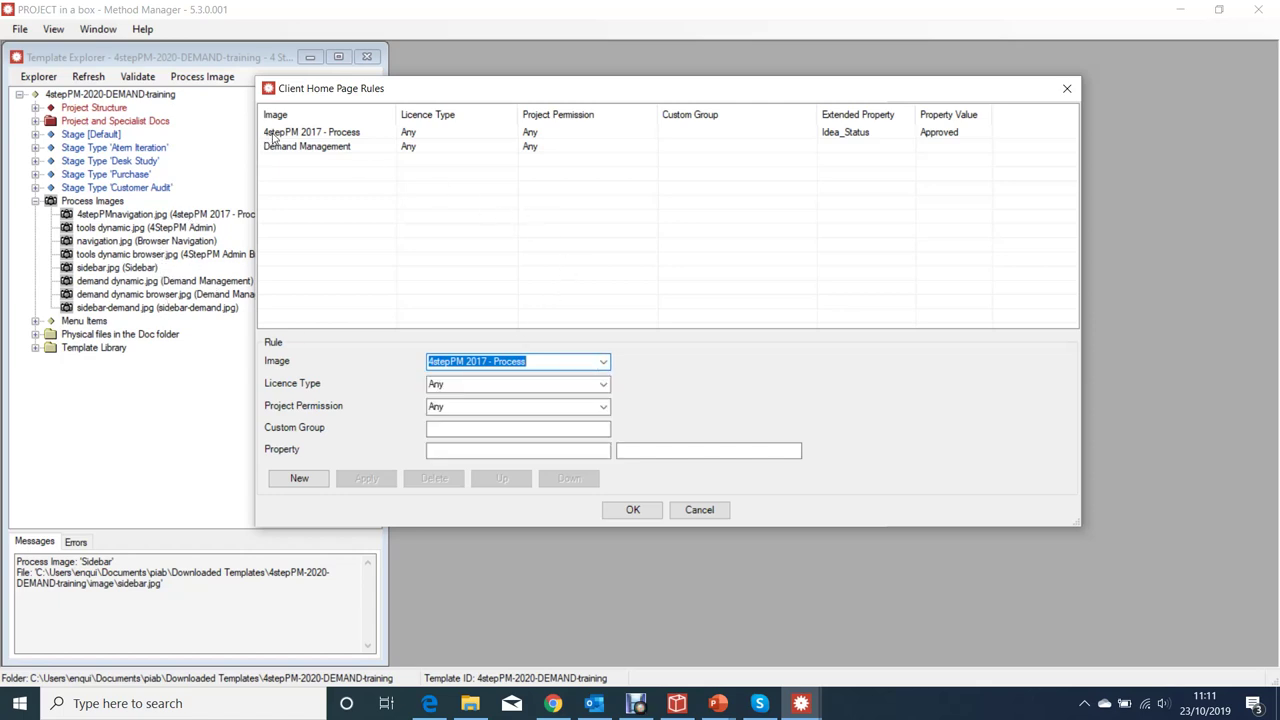
{"action": "left_click", "coordinate": [318, 138]}
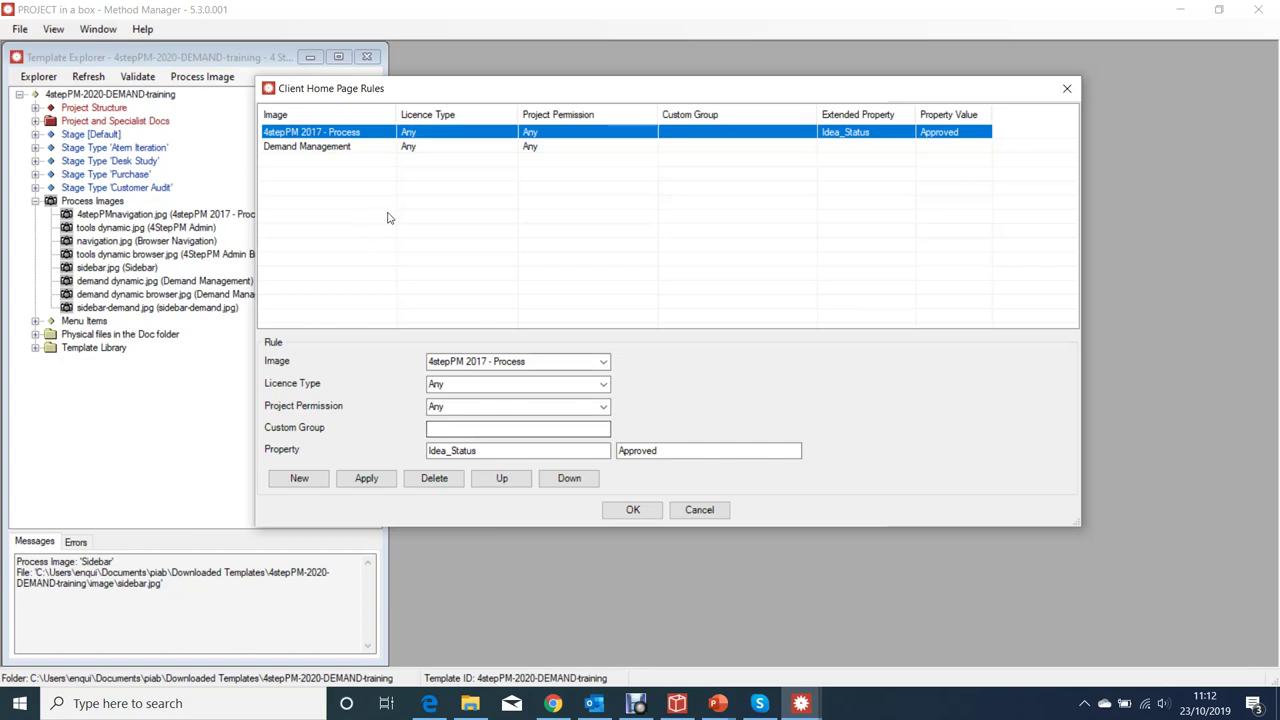
{"action": "left_click", "coordinate": [1066, 88]}
Review the Hub Home Page Rules with the window widened to show all columns, and close them
{"action": "left_click", "coordinate": [20, 29]}
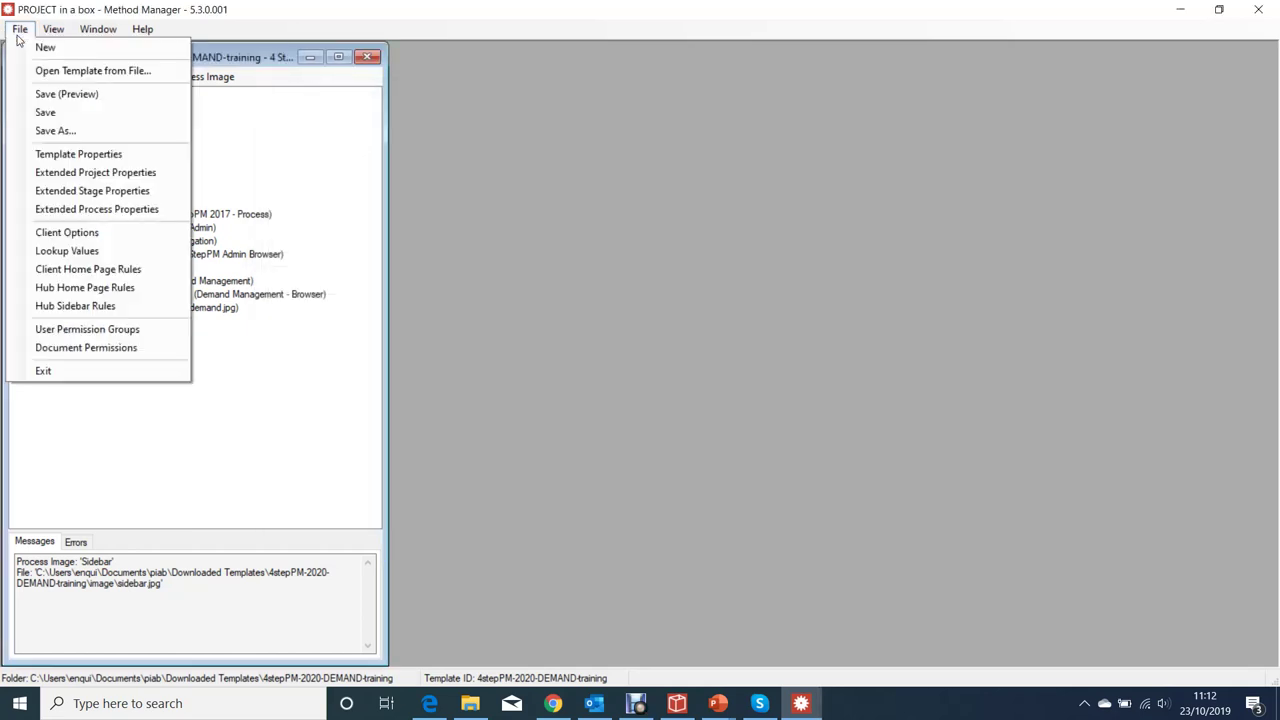
{"action": "left_click", "coordinate": [85, 288]}
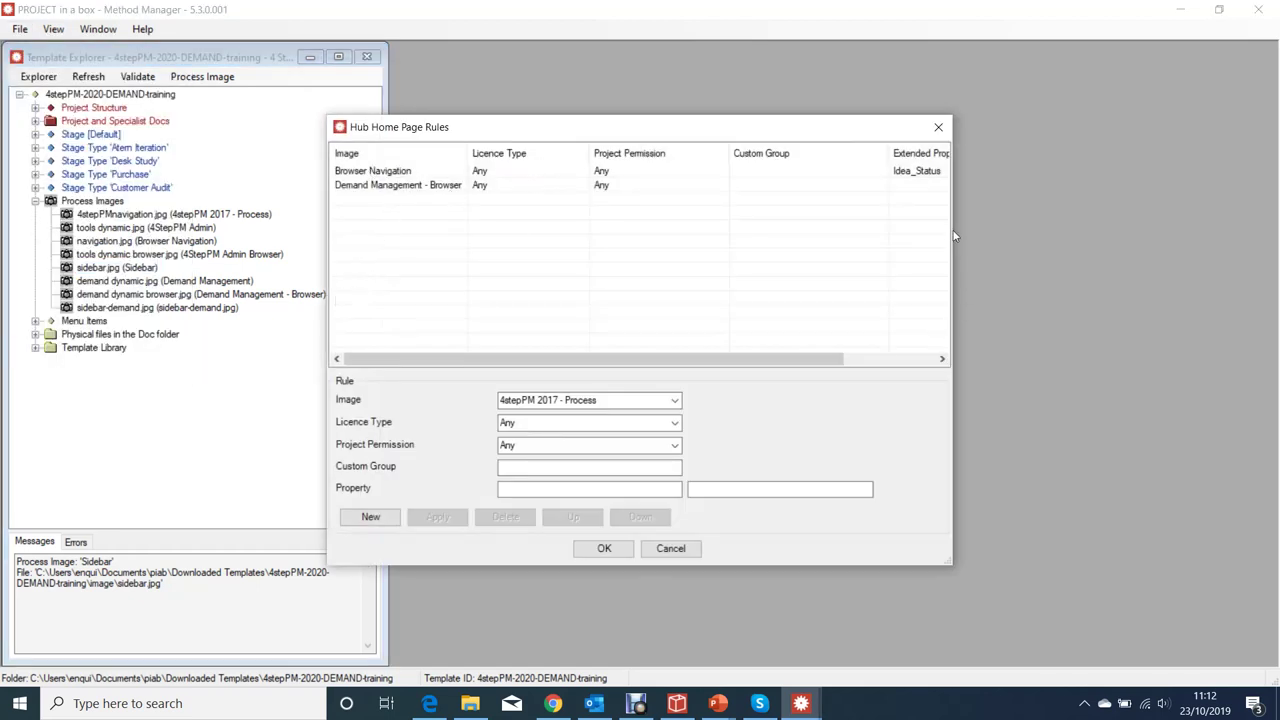
{"action": "left_click_drag", "start_coordinate": [952, 226], "coordinate": [1138, 225]}
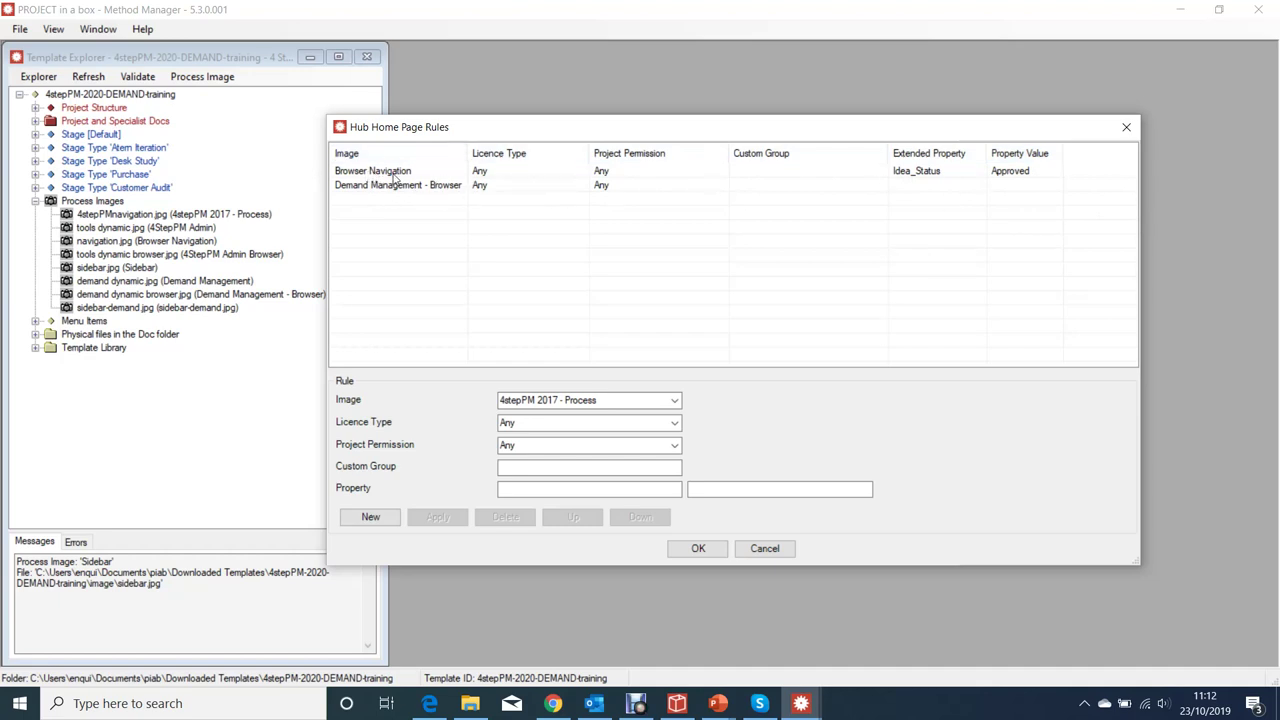
{"action": "left_click", "coordinate": [1126, 127]}
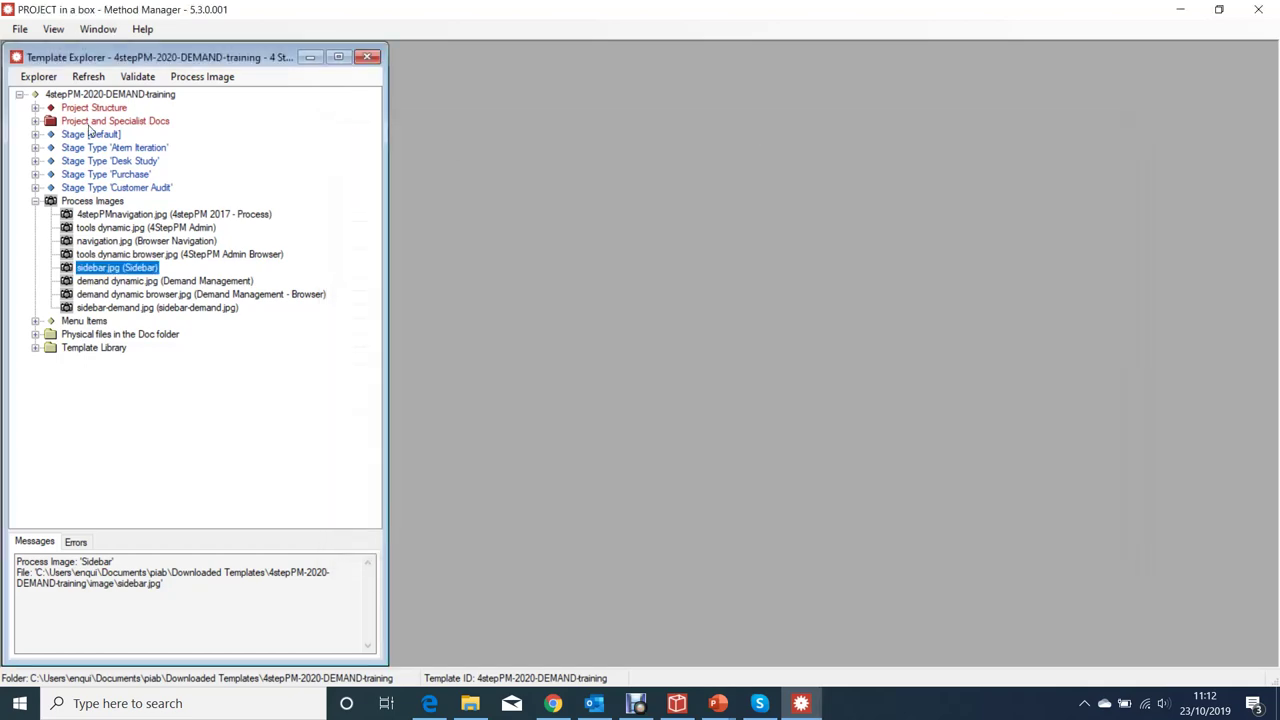
Review the Hub Sidebar Rules with the extended property and value columns in view, and close them
{"action": "left_click", "coordinate": [26, 30]}
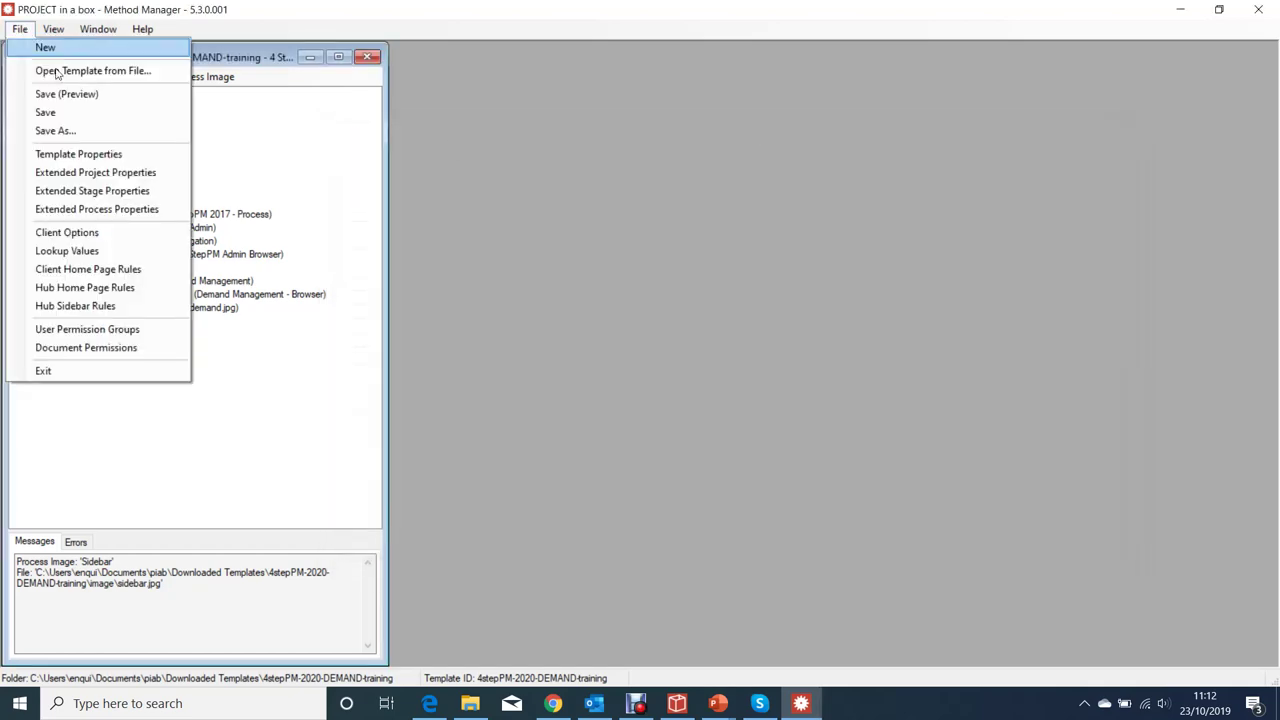
{"action": "left_click", "coordinate": [88, 306]}
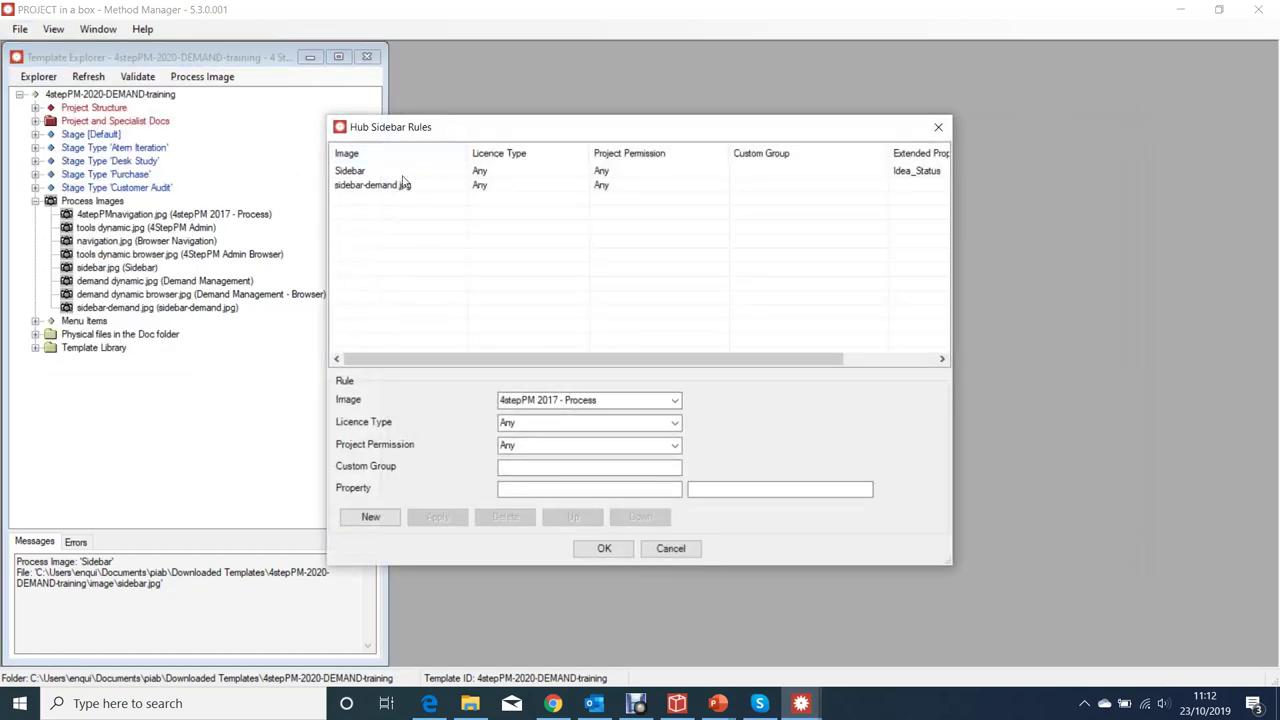
{"action": "left_click_drag", "start_coordinate": [952, 184], "coordinate": [1156, 175]}
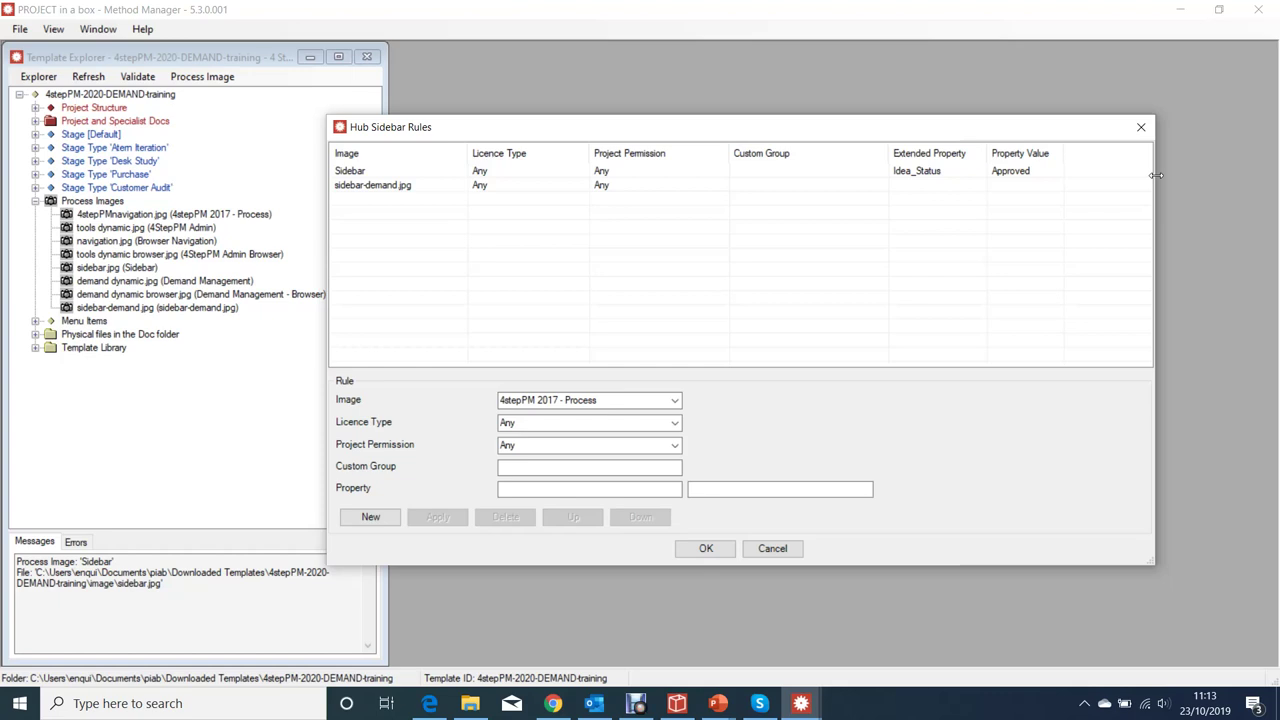
{"action": "left_click", "coordinate": [1141, 127]}
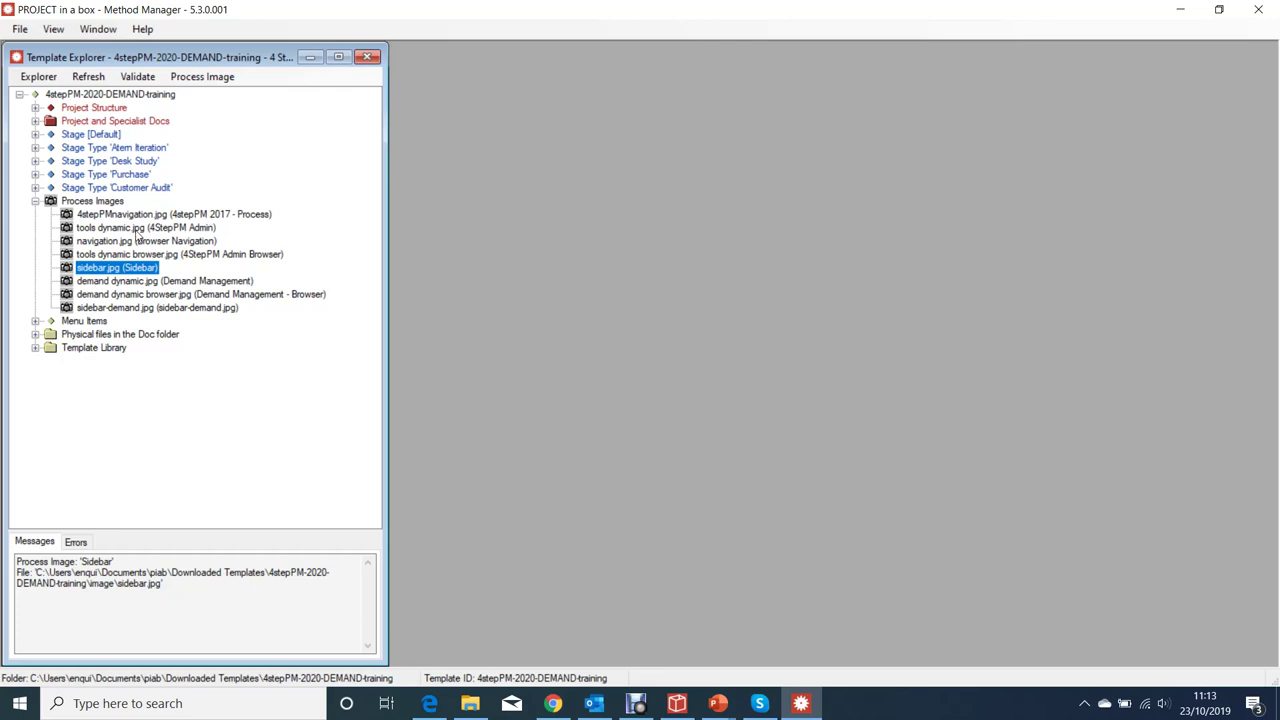
{"action": "left_click", "coordinate": [20, 29]}
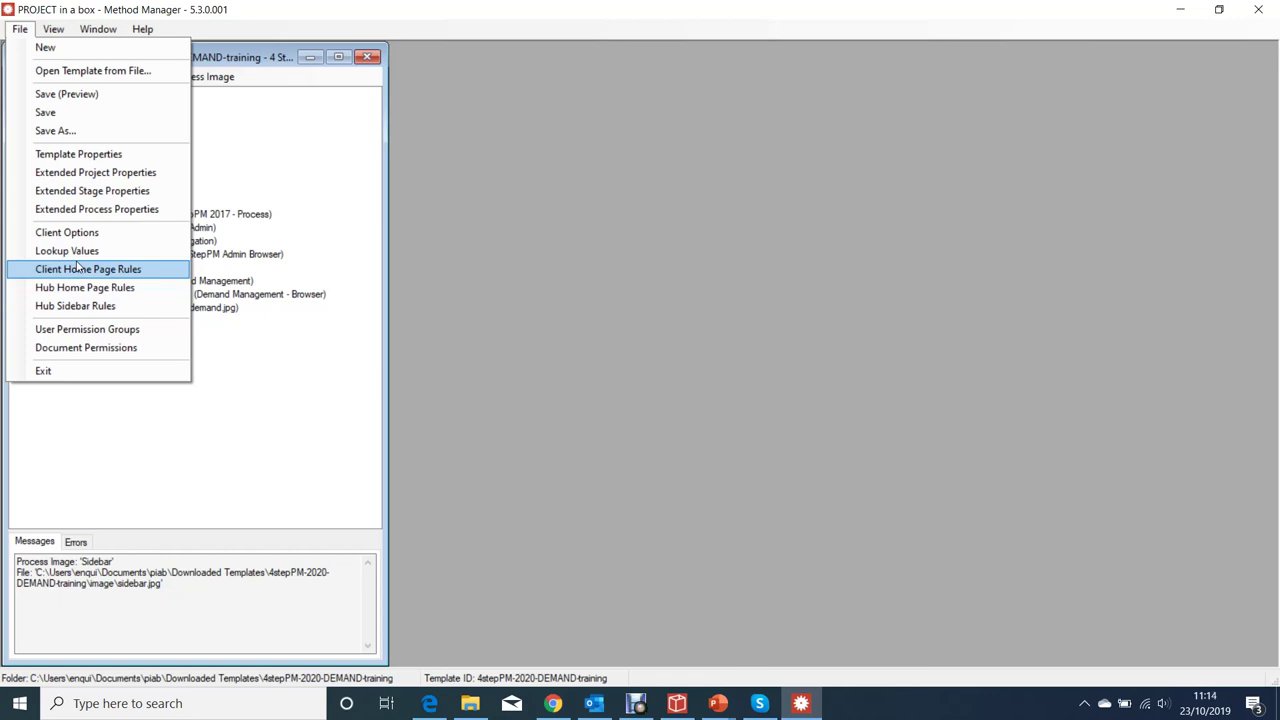
{"action": "left_click", "coordinate": [483, 237]}
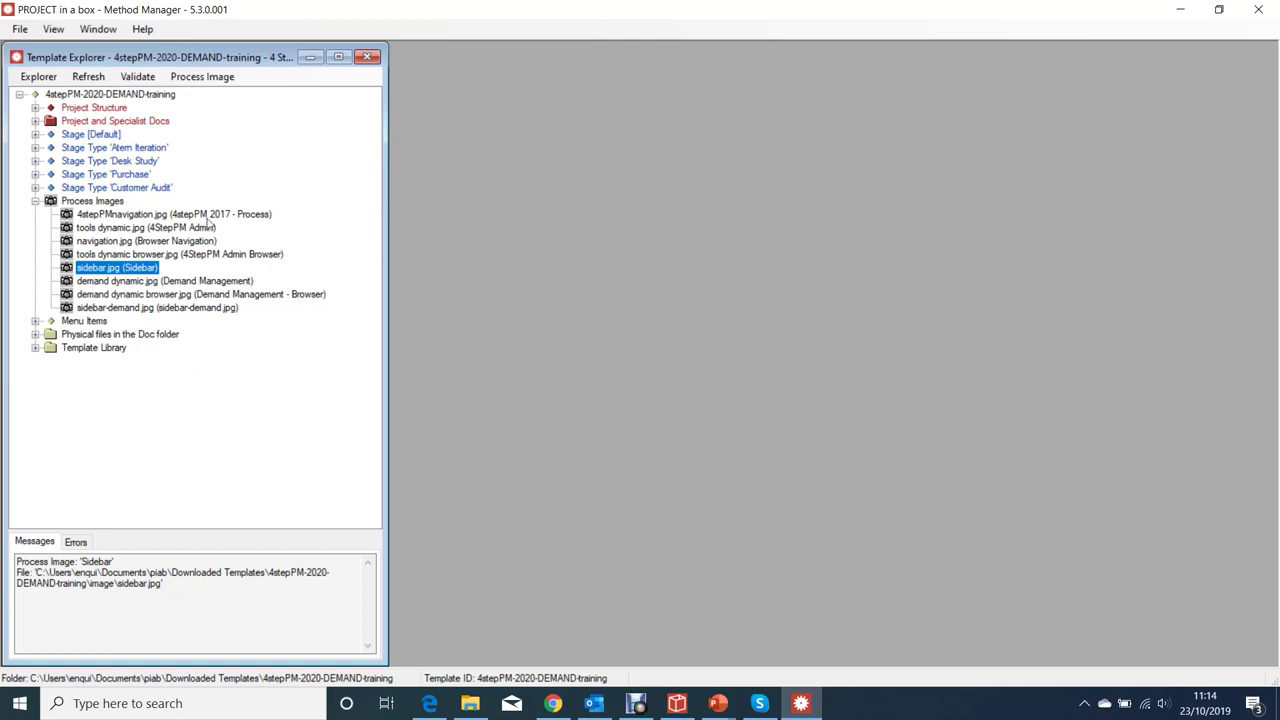
Add office layout.jpg from the example files folder to the Process Images and open it for editing
{"action": "left_click", "coordinate": [105, 202]}
{"action": "right_click", "coordinate": [110, 206]}
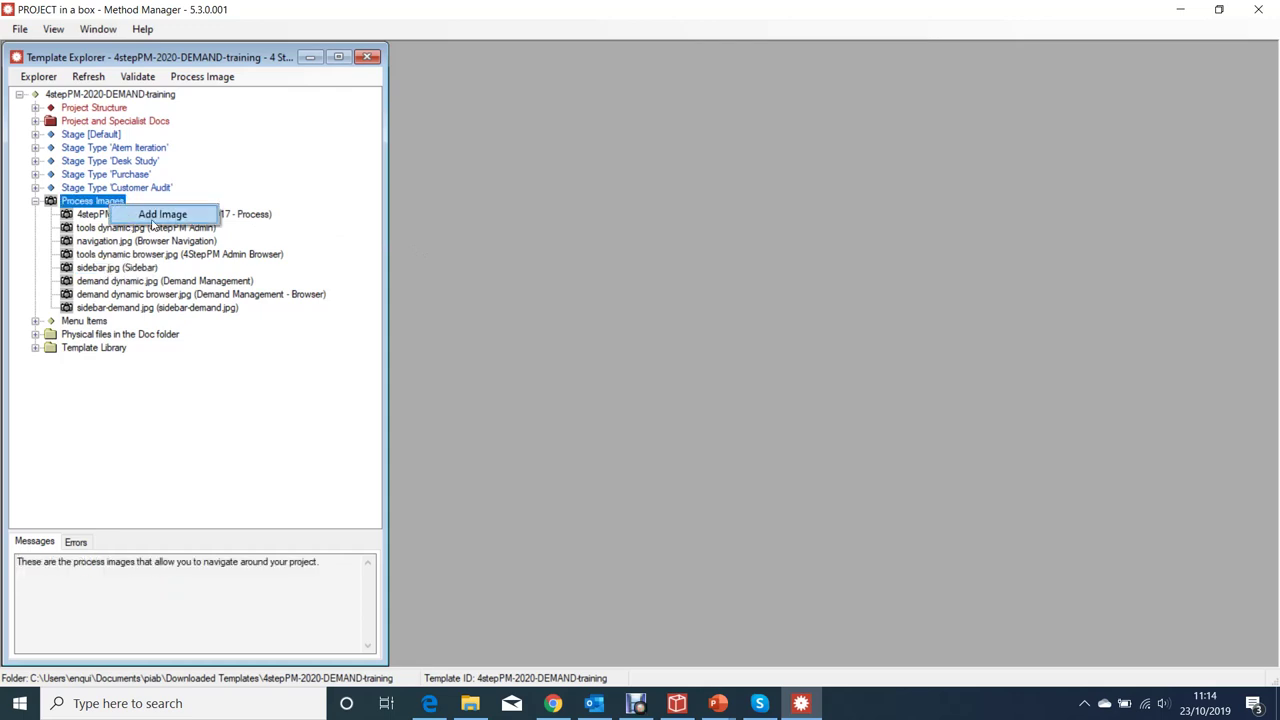
{"action": "left_click", "coordinate": [155, 216]}
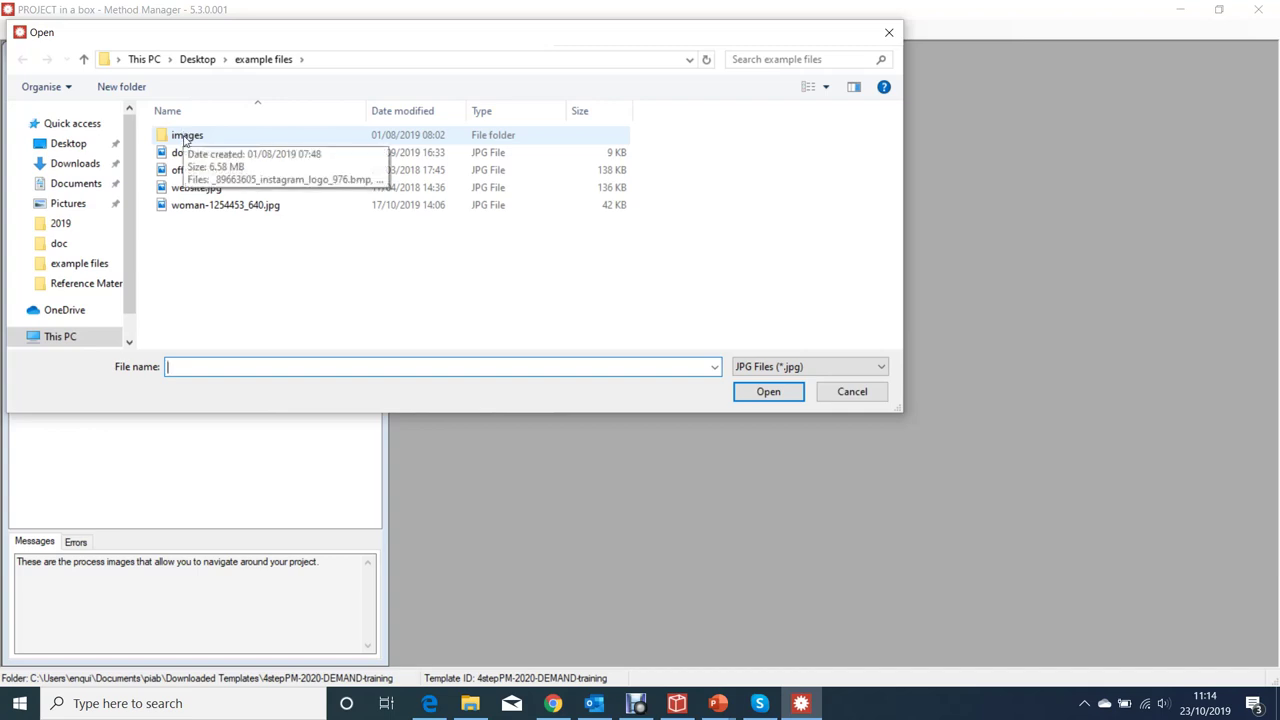
{"action": "left_click", "coordinate": [206, 172]}
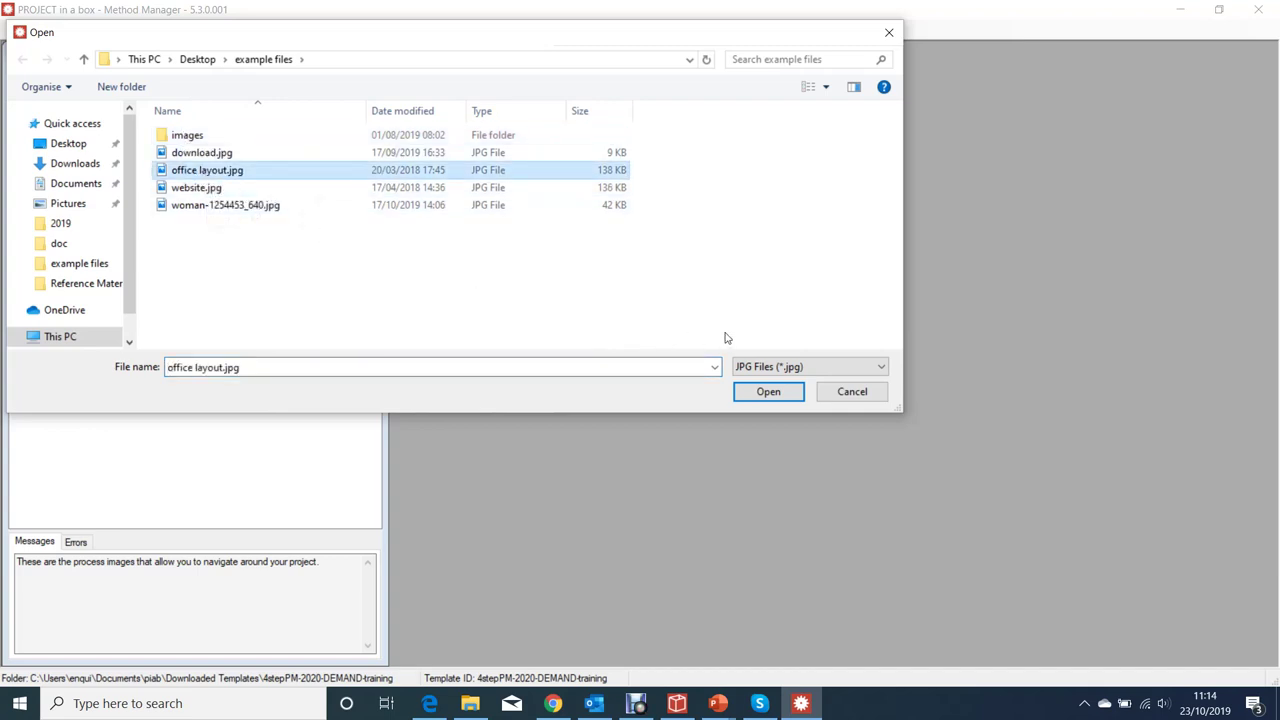
{"action": "left_click", "coordinate": [766, 391]}
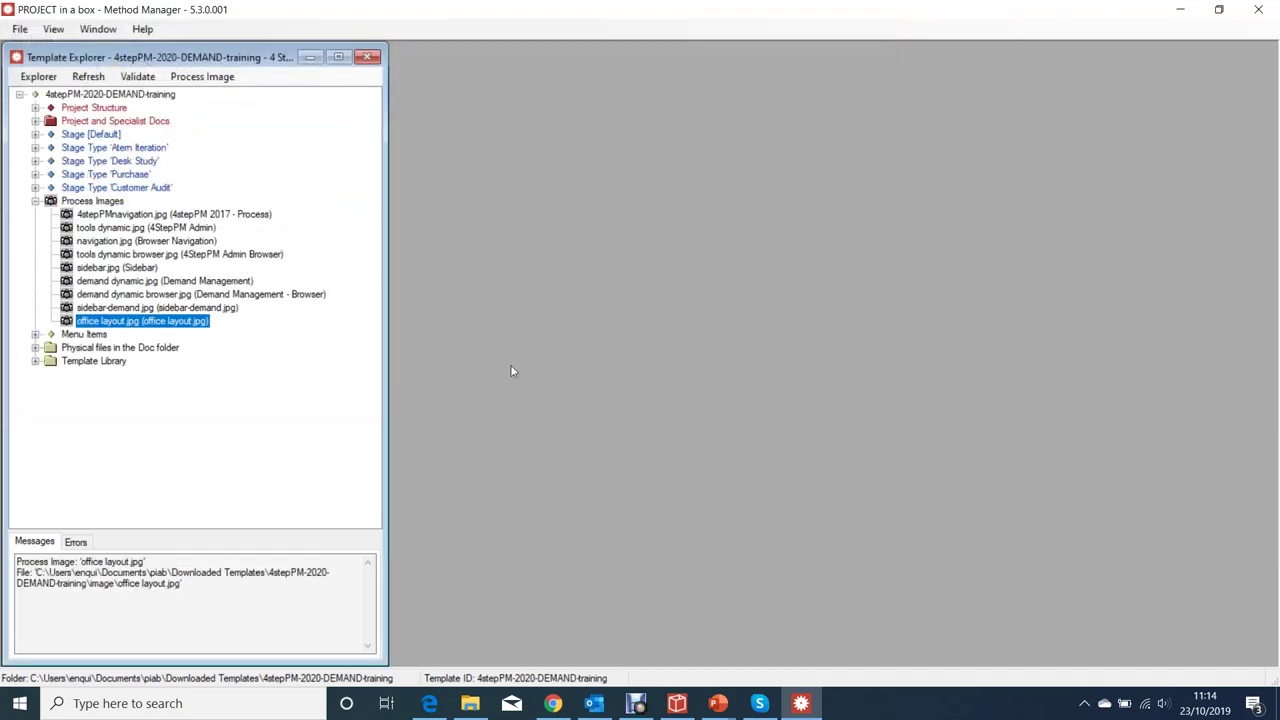
{"action": "double_click", "coordinate": [106, 322]}
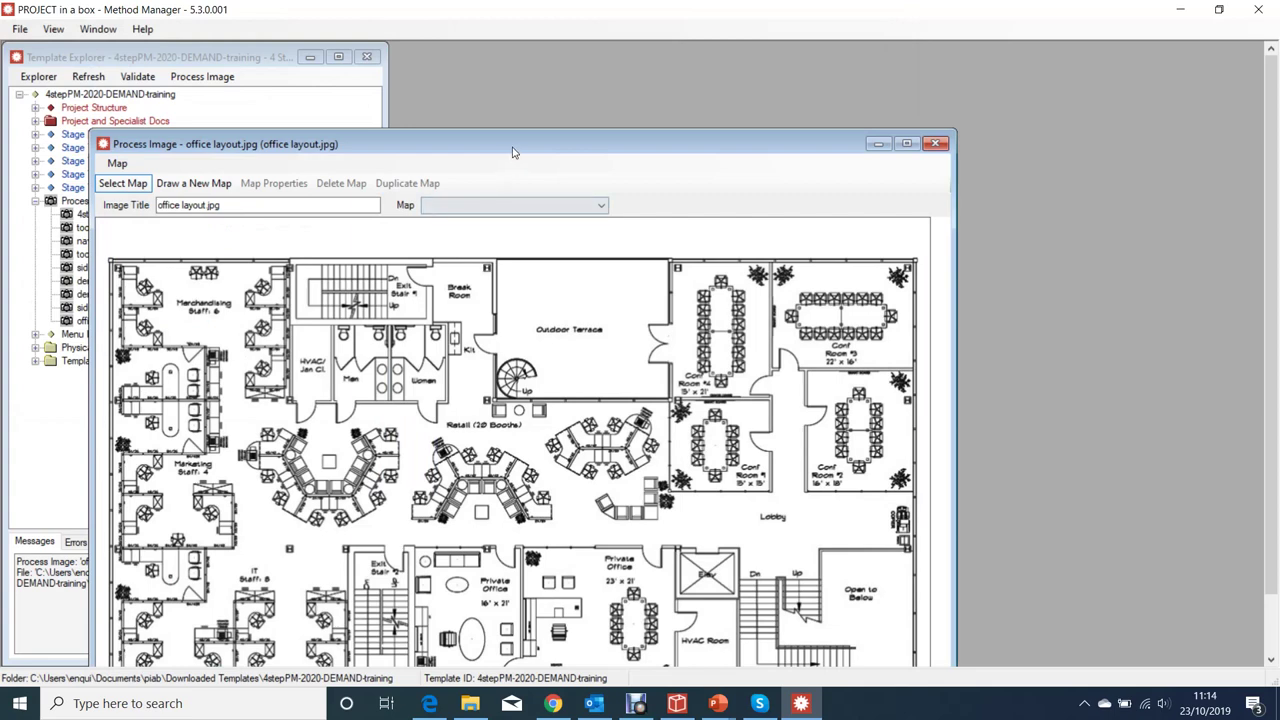
{"action": "left_click_drag", "start_coordinate": [515, 150], "coordinate": [714, 80]}
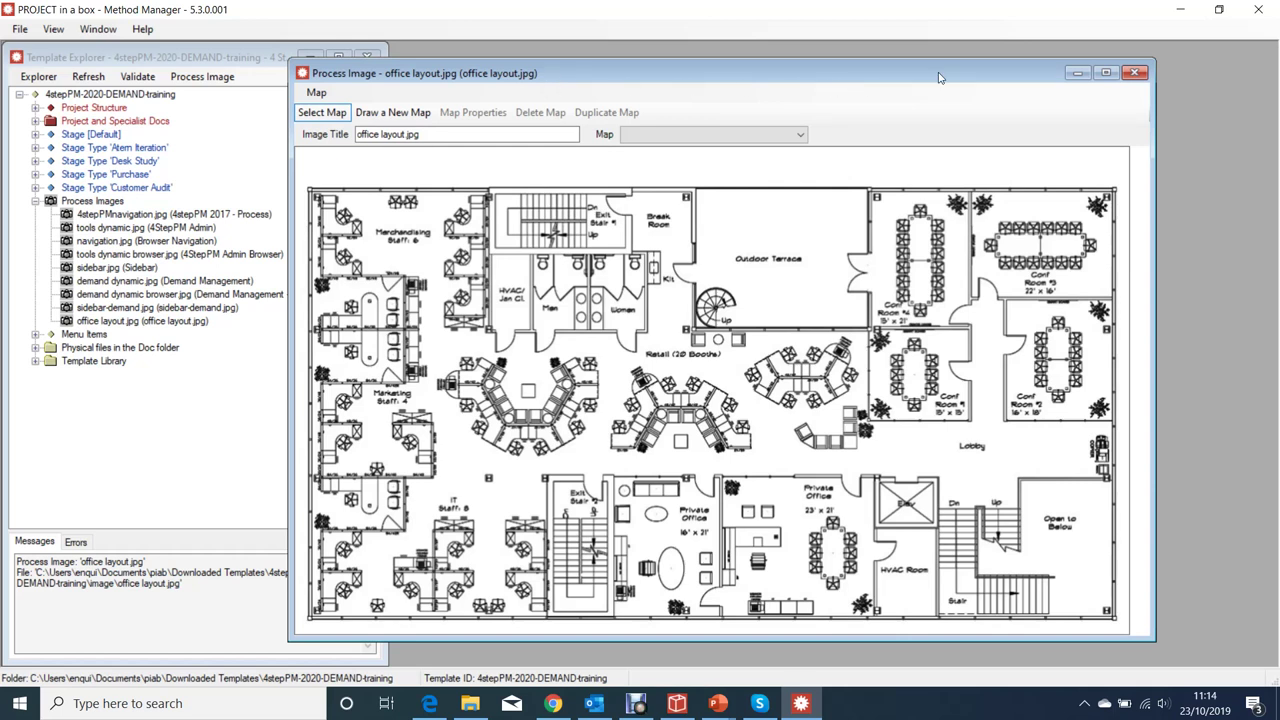
Close the office layout image and open the 4stepPMnavigation.jpg process image, with its window moved so the whole image is in view
{"action": "left_click", "coordinate": [1134, 74]}
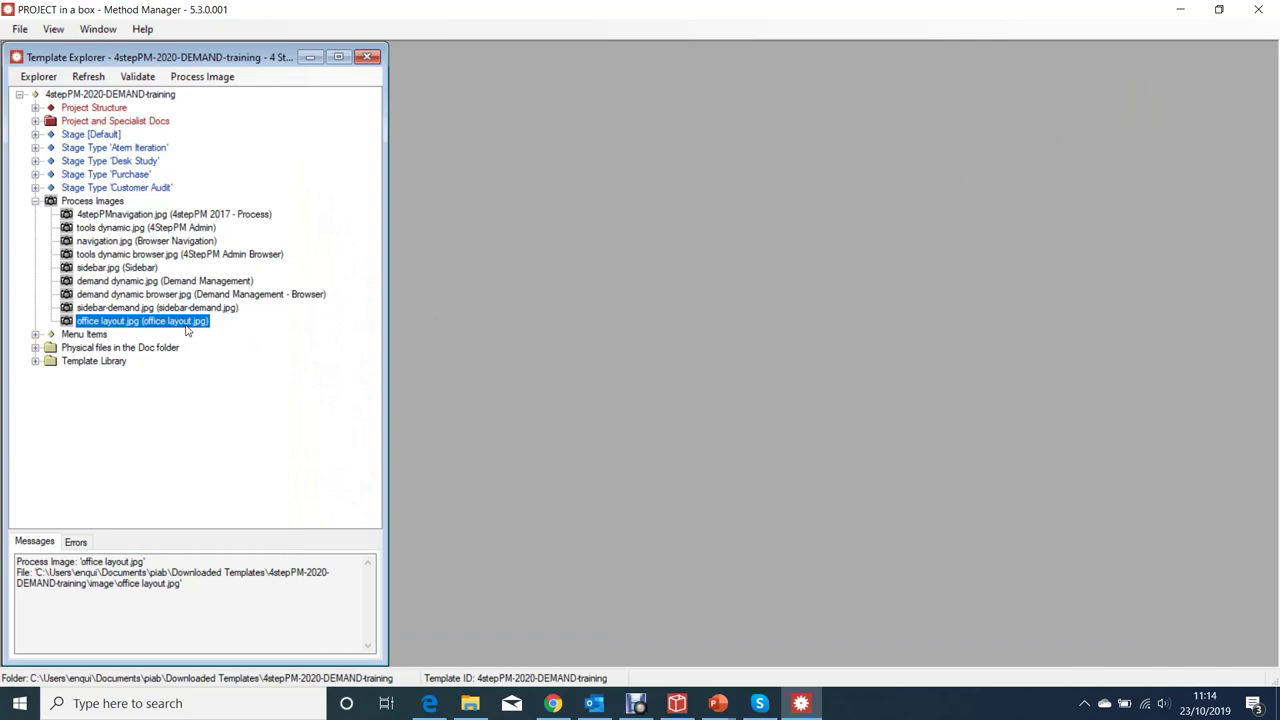
{"action": "double_click", "coordinate": [171, 215]}
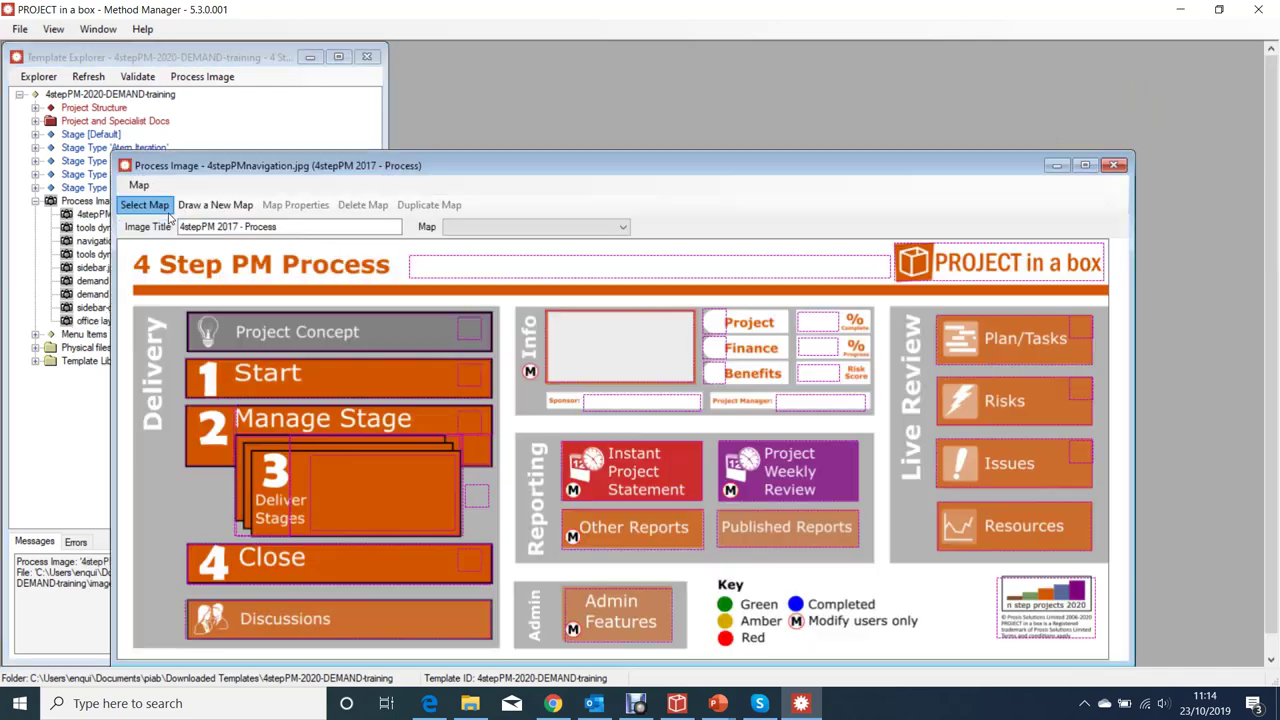
{"action": "left_click_drag", "start_coordinate": [461, 171], "coordinate": [547, 83]}
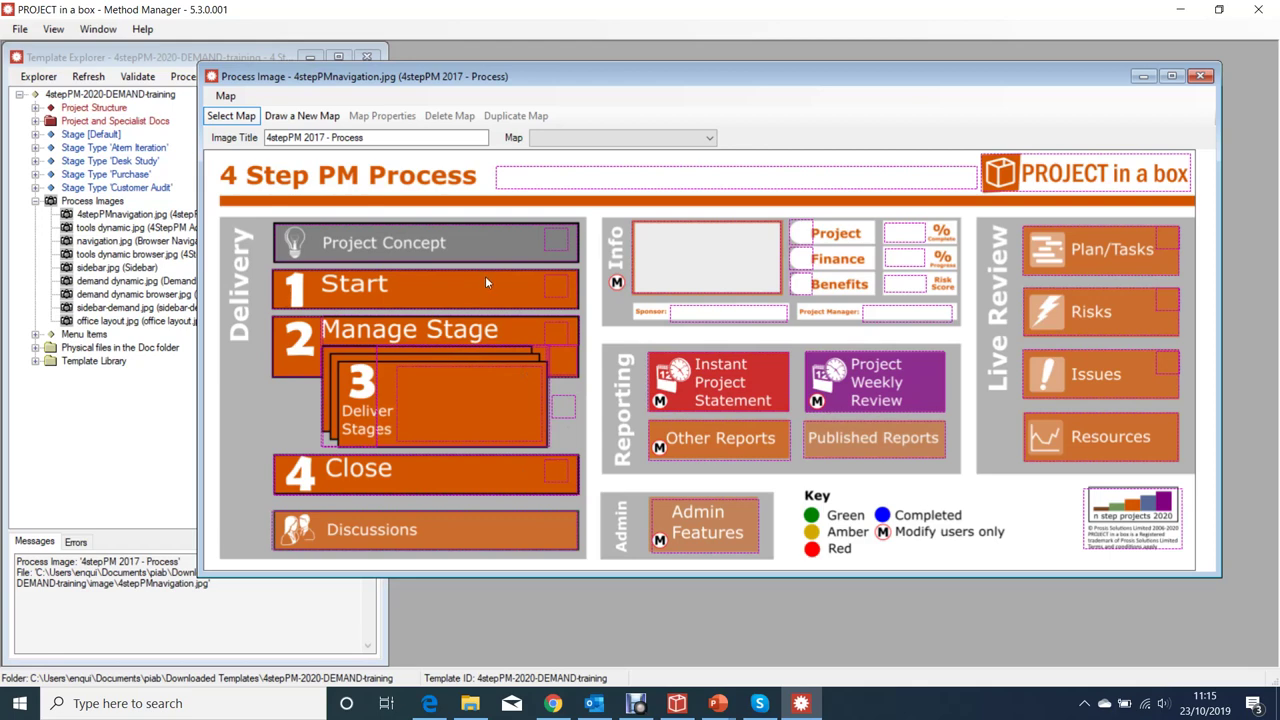
Examine the maps on the 4 Step PM Process image, including Project Concept, Start, the header strip and the Plan/Tasks indicator
{"action": "left_click", "coordinate": [481, 250]}
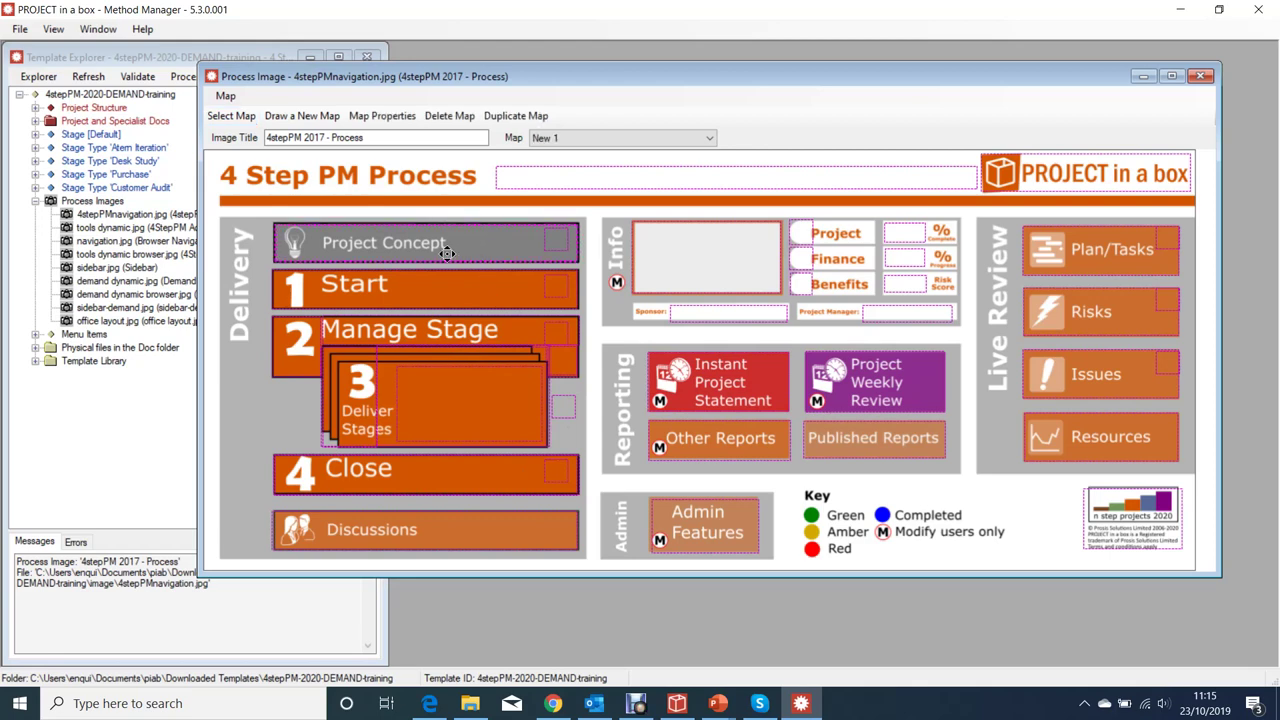
{"action": "key", "text": "Escape"}
{"action": "left_click", "coordinate": [435, 290]}
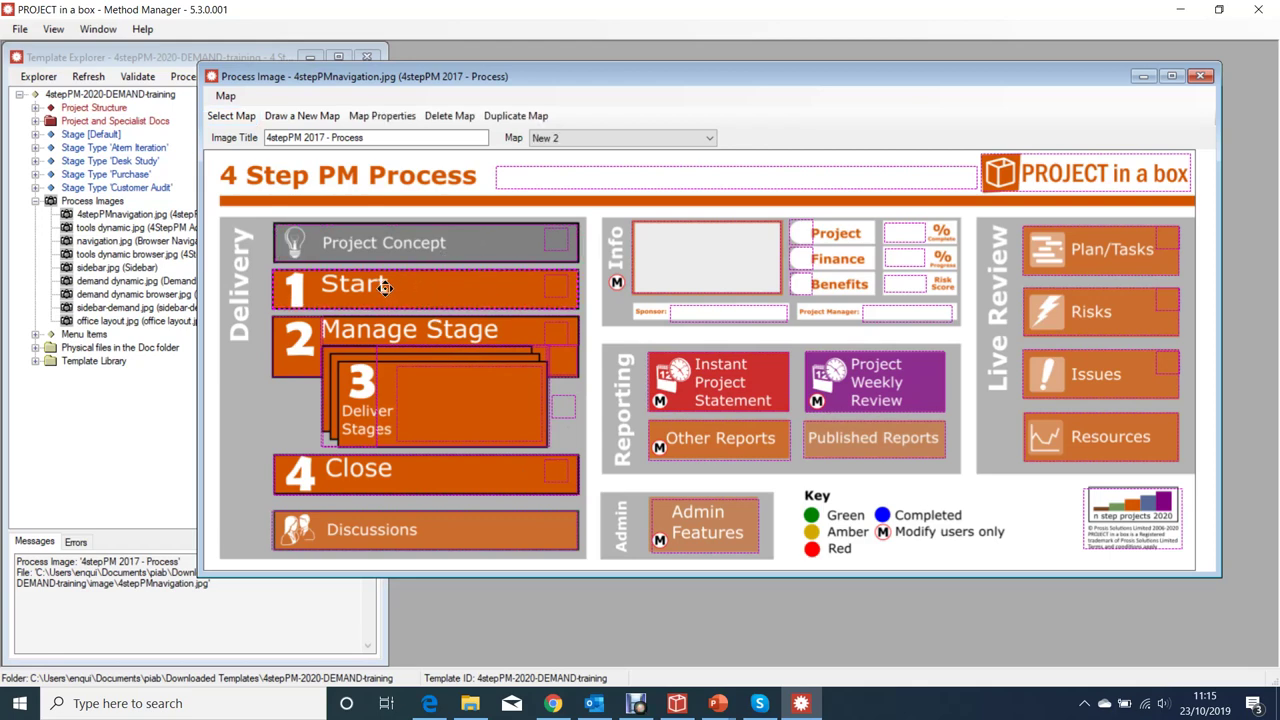
{"action": "key", "text": "Escape"}
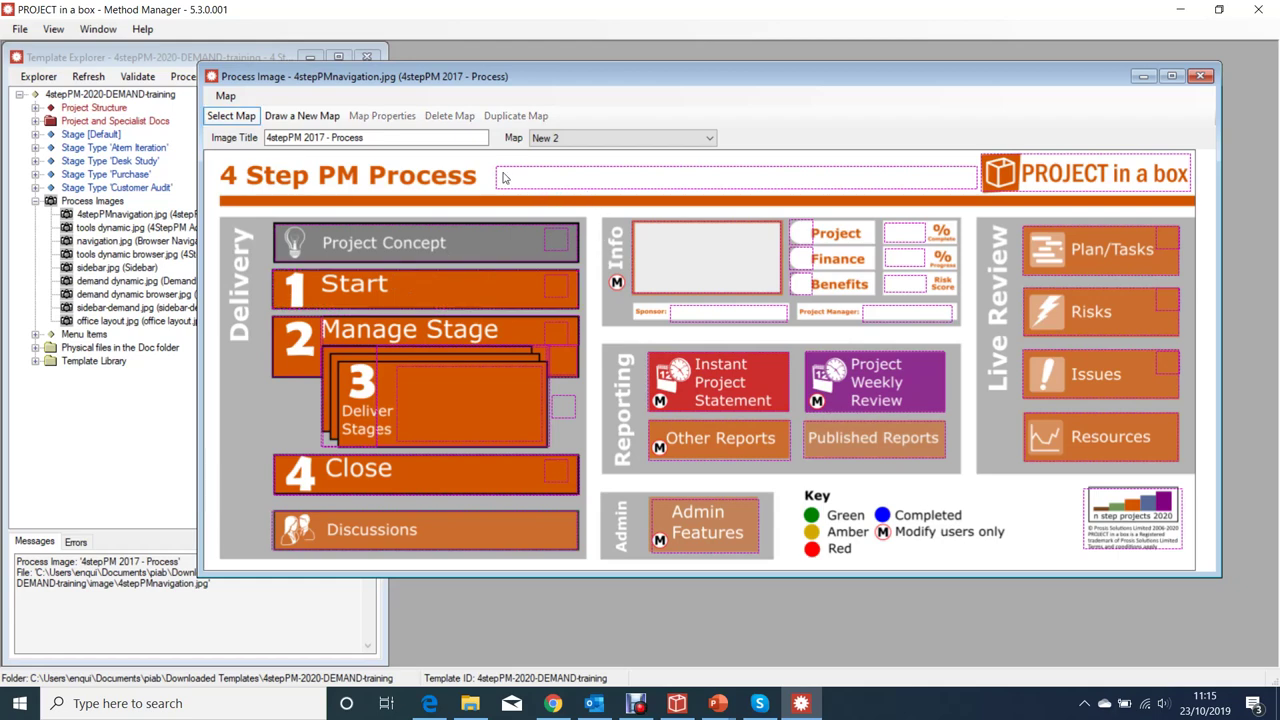
{"action": "left_click", "coordinate": [588, 180]}
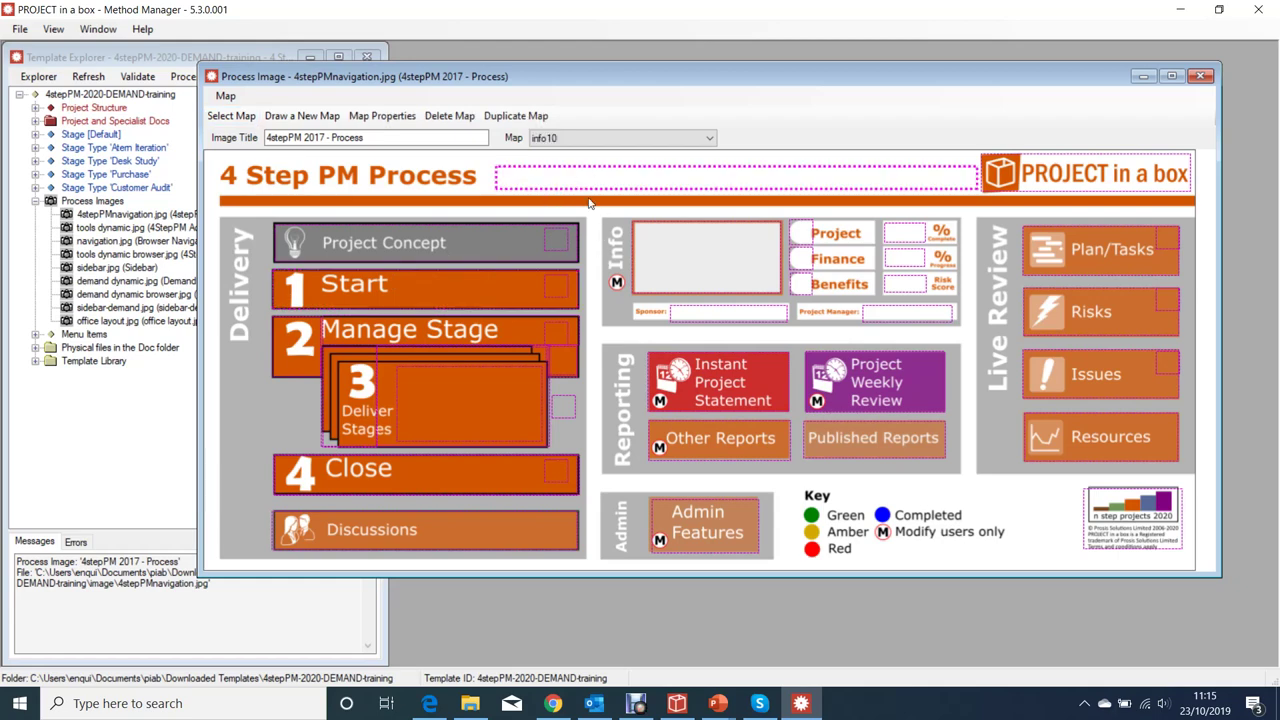
{"action": "key", "text": "Escape"}
{"action": "left_click", "coordinate": [481, 251]}
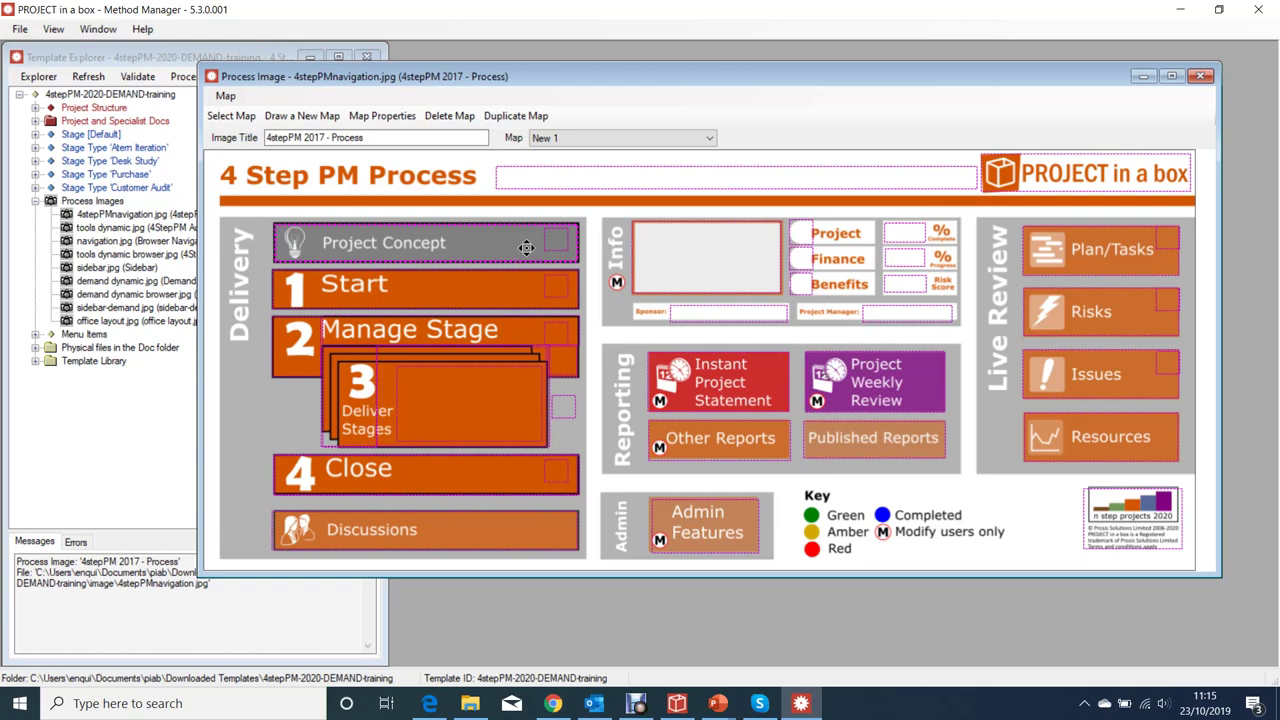
{"action": "left_click", "coordinate": [380, 288]}
{"action": "left_click", "coordinate": [590, 248]}
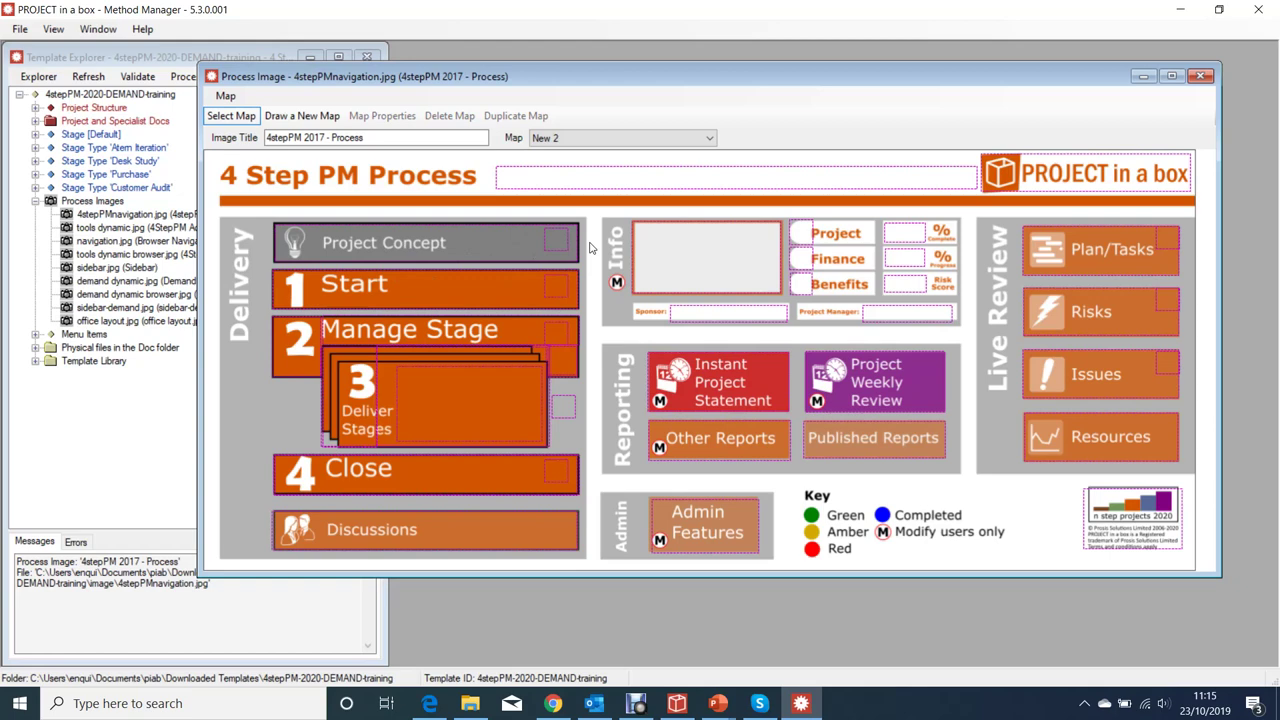
{"action": "left_click", "coordinate": [550, 185]}
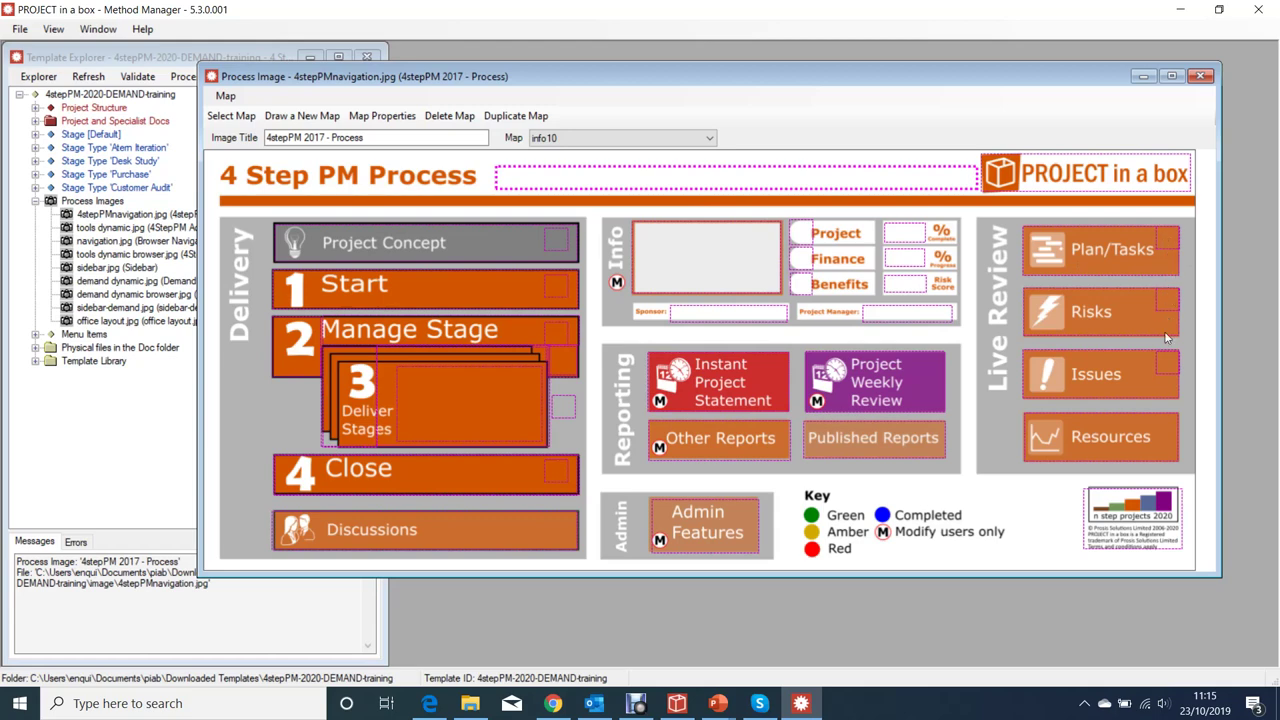
{"action": "left_click", "coordinate": [1167, 247]}
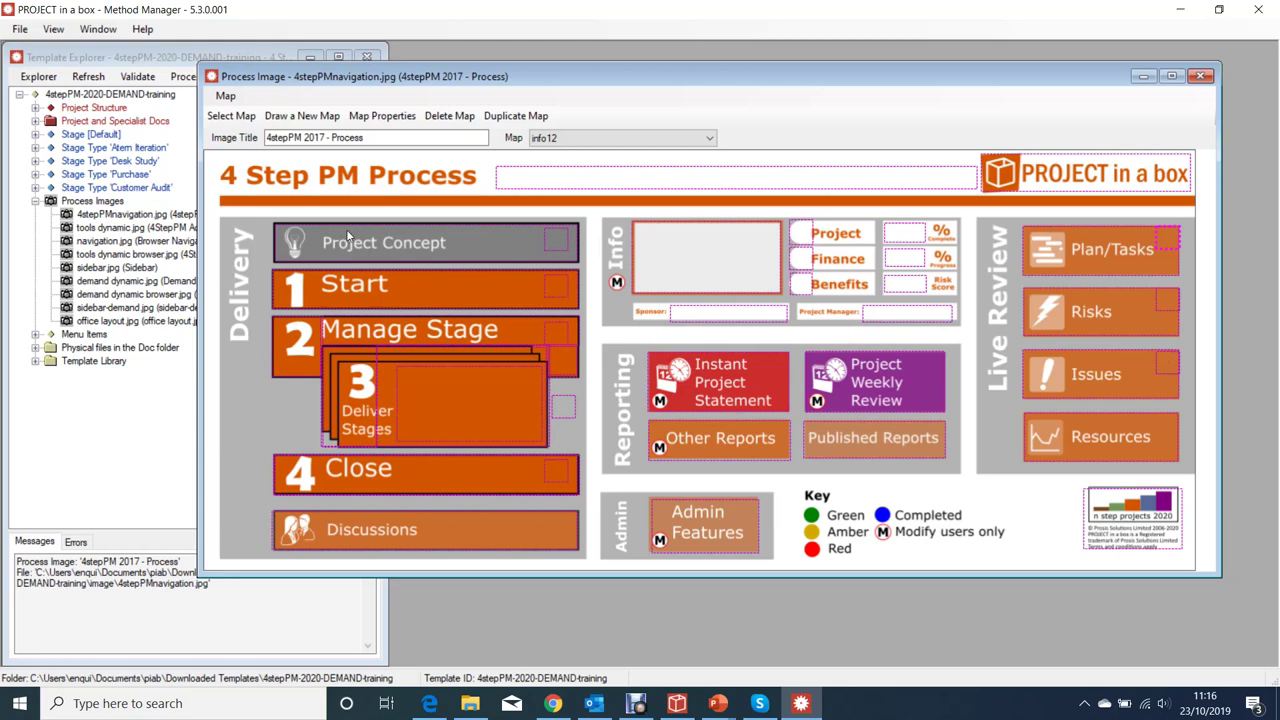
{"action": "left_click", "coordinate": [329, 255]}
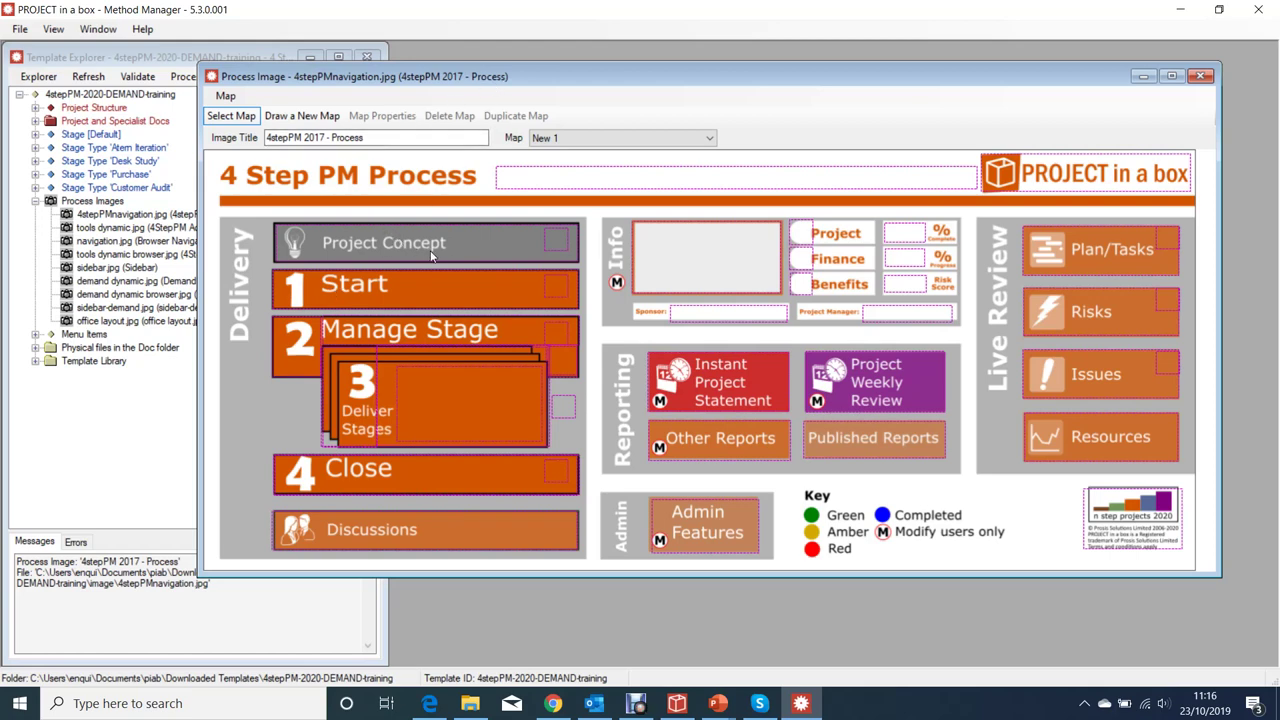
{"action": "left_click", "coordinate": [569, 175]}
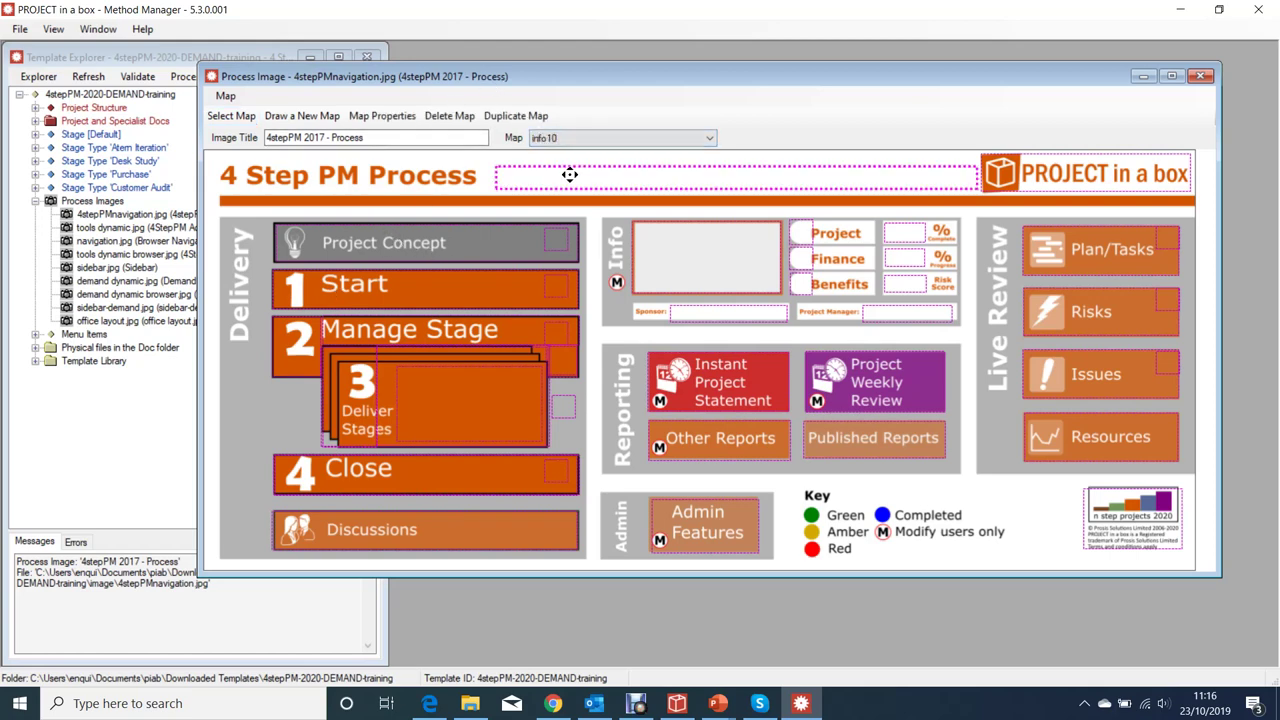
Duplicate the Project Concept map and place the copy over the Key legend
{"action": "left_click", "coordinate": [462, 234]}
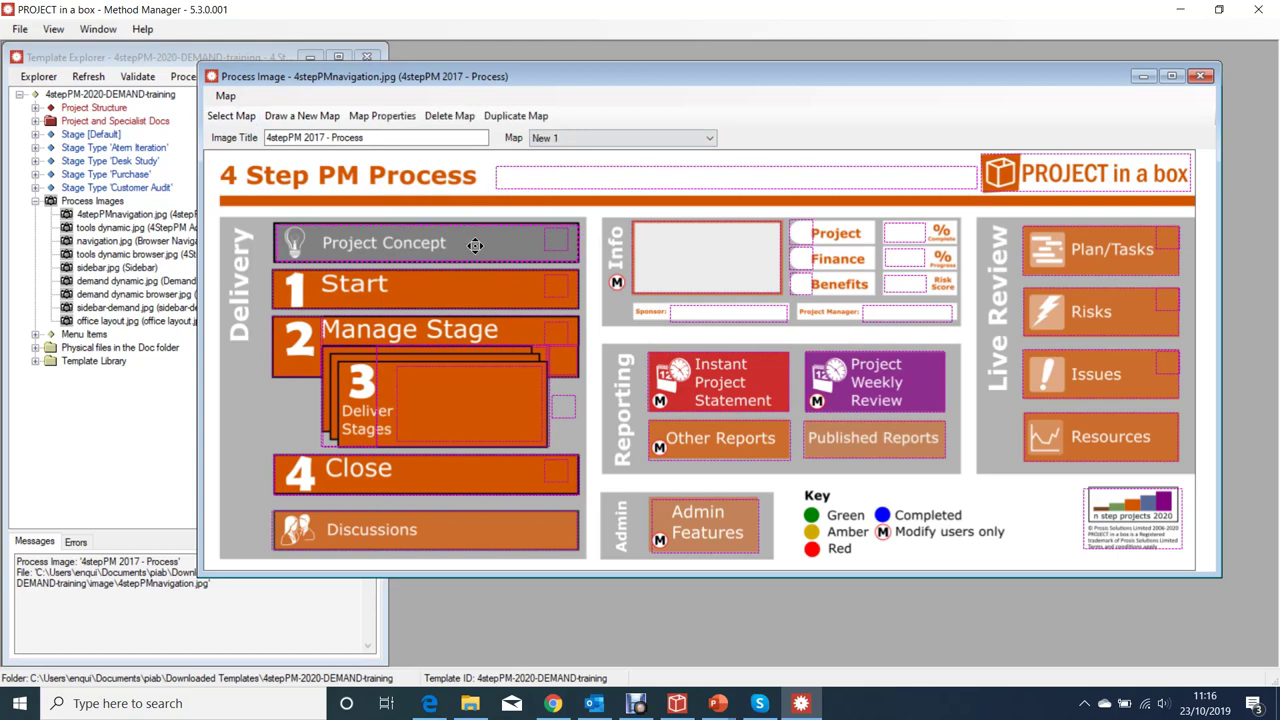
{"action": "left_click", "coordinate": [505, 117]}
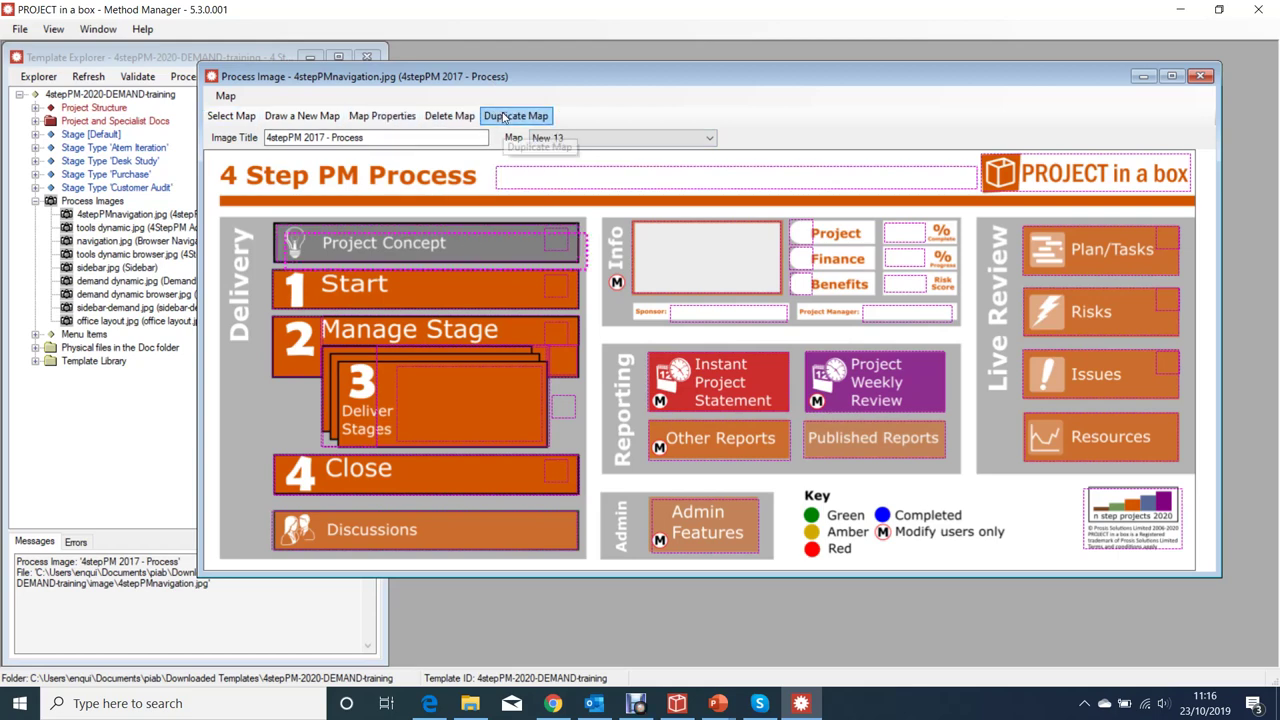
{"action": "left_click_drag", "start_coordinate": [463, 244], "coordinate": [950, 510]}
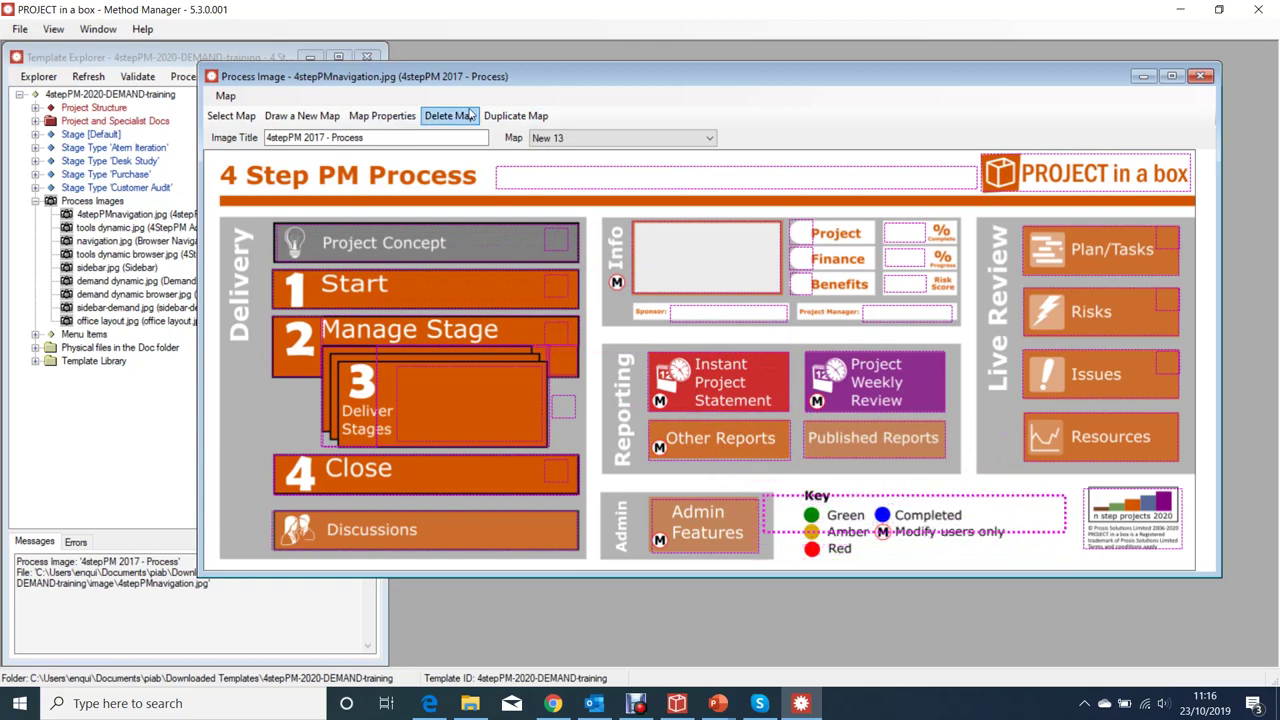
Check the properties of the duplicated map over the Key legend and delete that map
{"action": "double_click", "coordinate": [950, 510]}
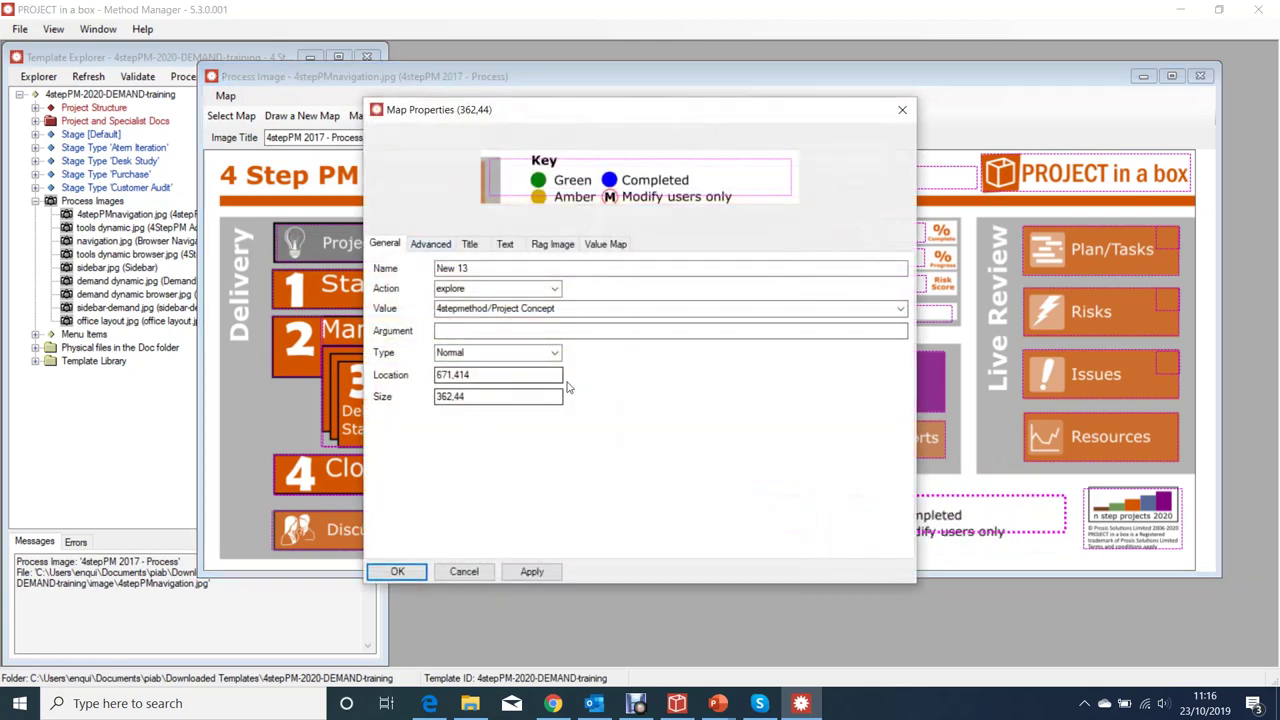
{"action": "left_click", "coordinate": [902, 109]}
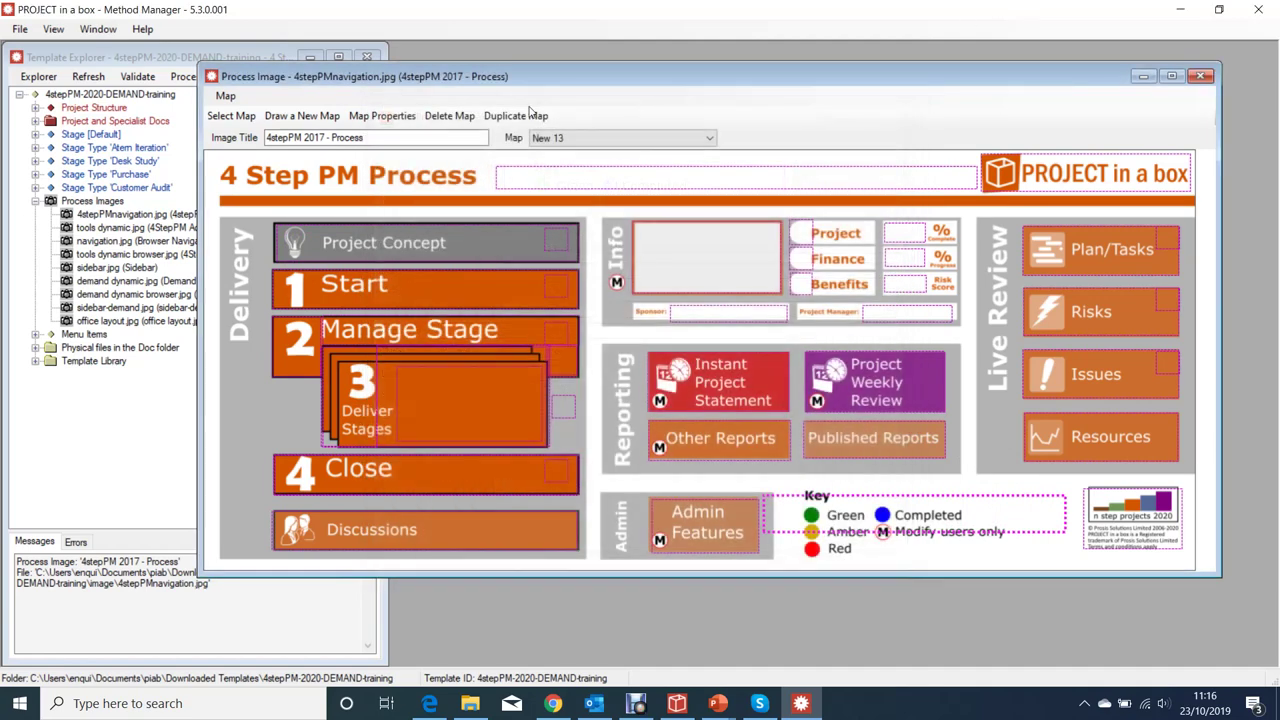
{"action": "left_click", "coordinate": [462, 118]}
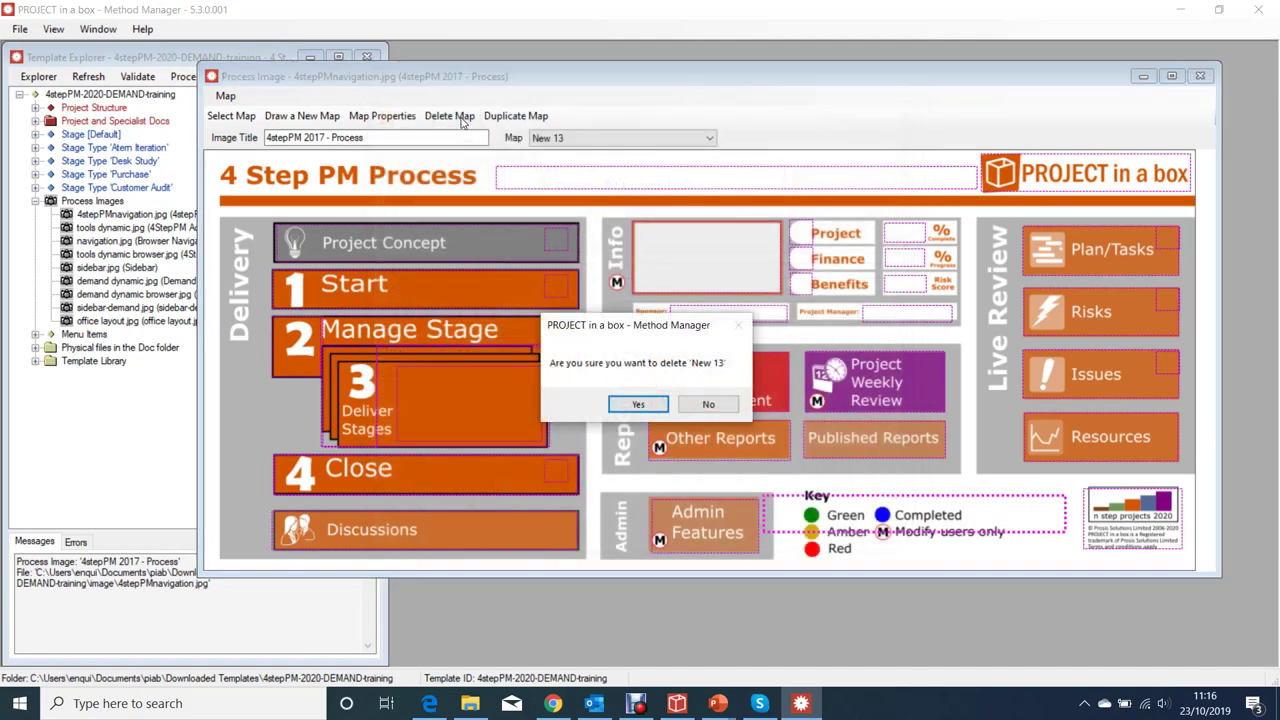
{"action": "left_click", "coordinate": [645, 407]}
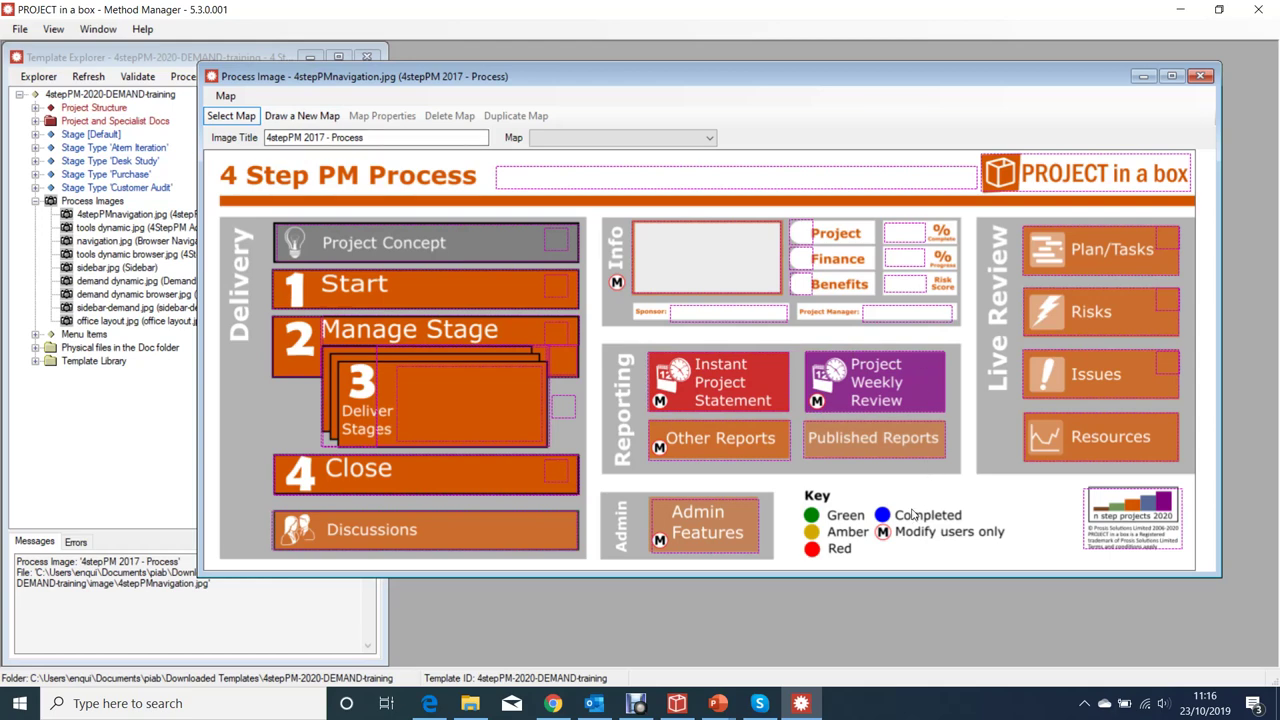
Draw a new map about 270 by 93 over the Key legend
{"action": "left_click", "coordinate": [287, 119]}
{"action": "mouse_move", "coordinate": [818, 477]}
{"action": "left_mouse_down"}
{"action": "mouse_move", "coordinate": [858, 528]}
{"action": "mouse_move", "coordinate": [1020, 534]}
{"action": "mouse_move", "coordinate": [1019, 566]}
{"action": "left_mouse_up"}
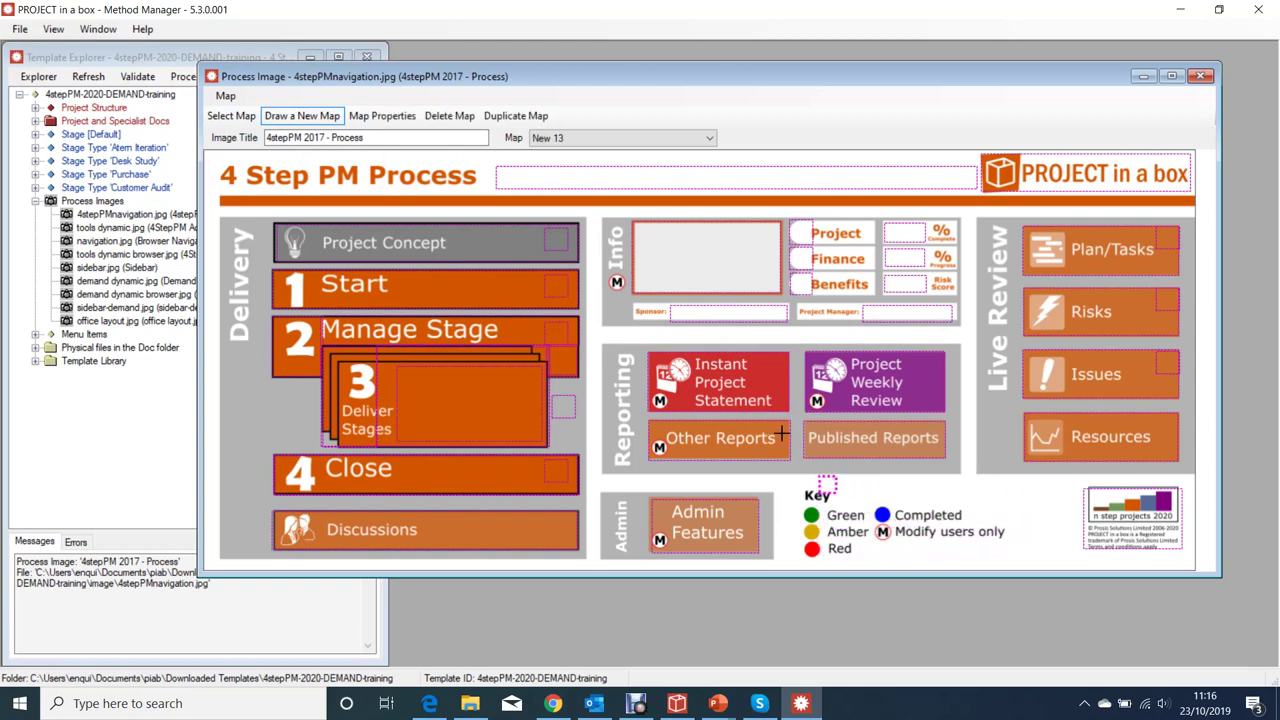
{"action": "mouse_move", "coordinate": [818, 477]}
{"action": "left_mouse_down"}
{"action": "mouse_move", "coordinate": [960, 556]}
{"action": "mouse_move", "coordinate": [1040, 560]}
{"action": "mouse_move", "coordinate": [1030, 490]}
{"action": "mouse_move", "coordinate": [1040, 520]}
{"action": "mouse_move", "coordinate": [846, 533]}
{"action": "mouse_move", "coordinate": [804, 464]}
{"action": "left_mouse_up"}
{"action": "mouse_move", "coordinate": [804, 464]}
{"action": "left_mouse_down"}
{"action": "mouse_move", "coordinate": [1058, 565]}
{"action": "mouse_move", "coordinate": [1165, 575]}
{"action": "mouse_move", "coordinate": [1179, 612]}
{"action": "mouse_move", "coordinate": [1178, 570]}
{"action": "mouse_move", "coordinate": [1012, 512]}
{"action": "mouse_move", "coordinate": [1043, 552]}
{"action": "left_mouse_up"}
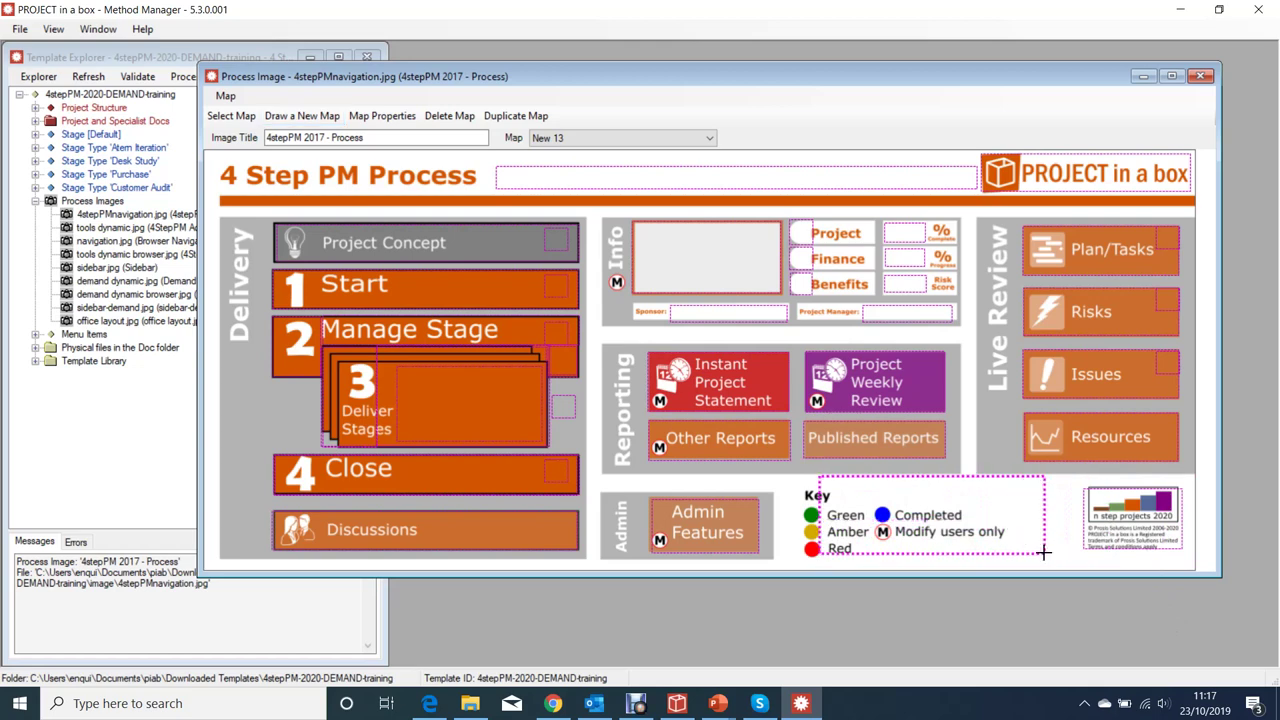
Set the new Key legend map's location to 738,400 in its properties and apply the change
{"action": "double_click", "coordinate": [903, 500]}
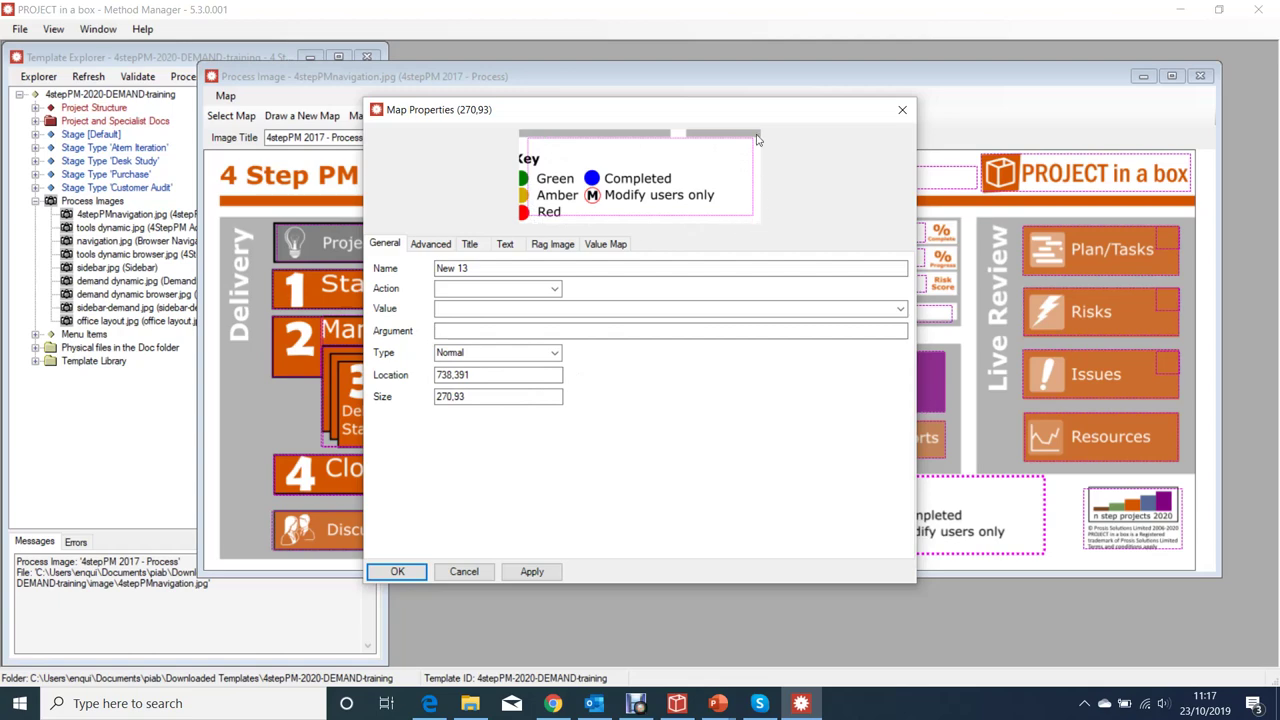
{"action": "left_click_drag", "start_coordinate": [540, 117], "coordinate": [484, 124]}
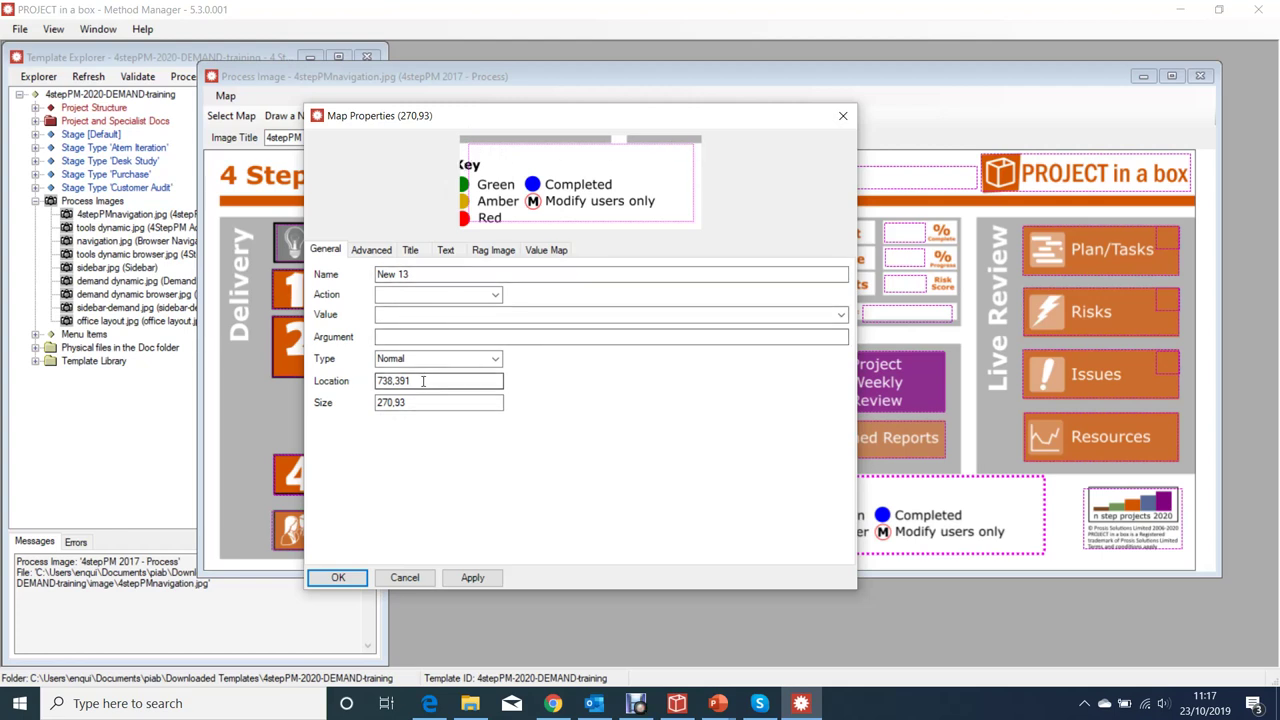
{"action": "left_click_drag", "start_coordinate": [411, 381], "coordinate": [396, 381]}
{"action": "type", "text": "400"}
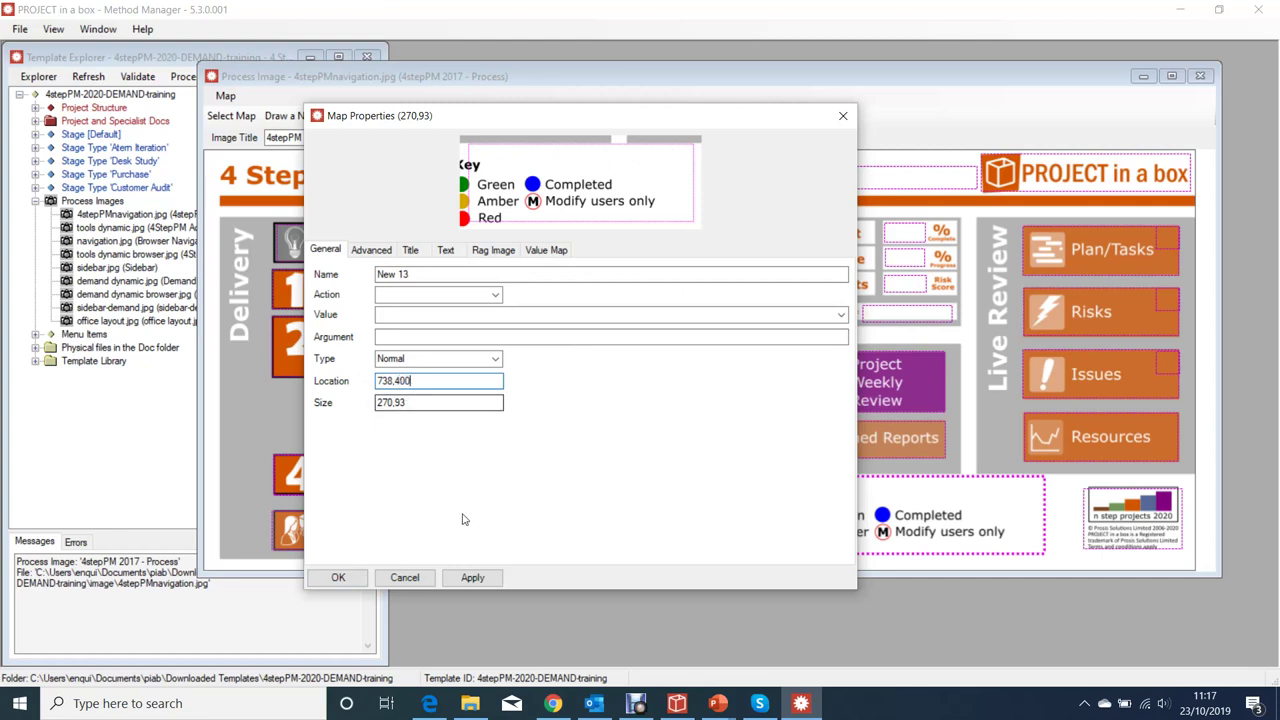
{"action": "left_click", "coordinate": [472, 578]}
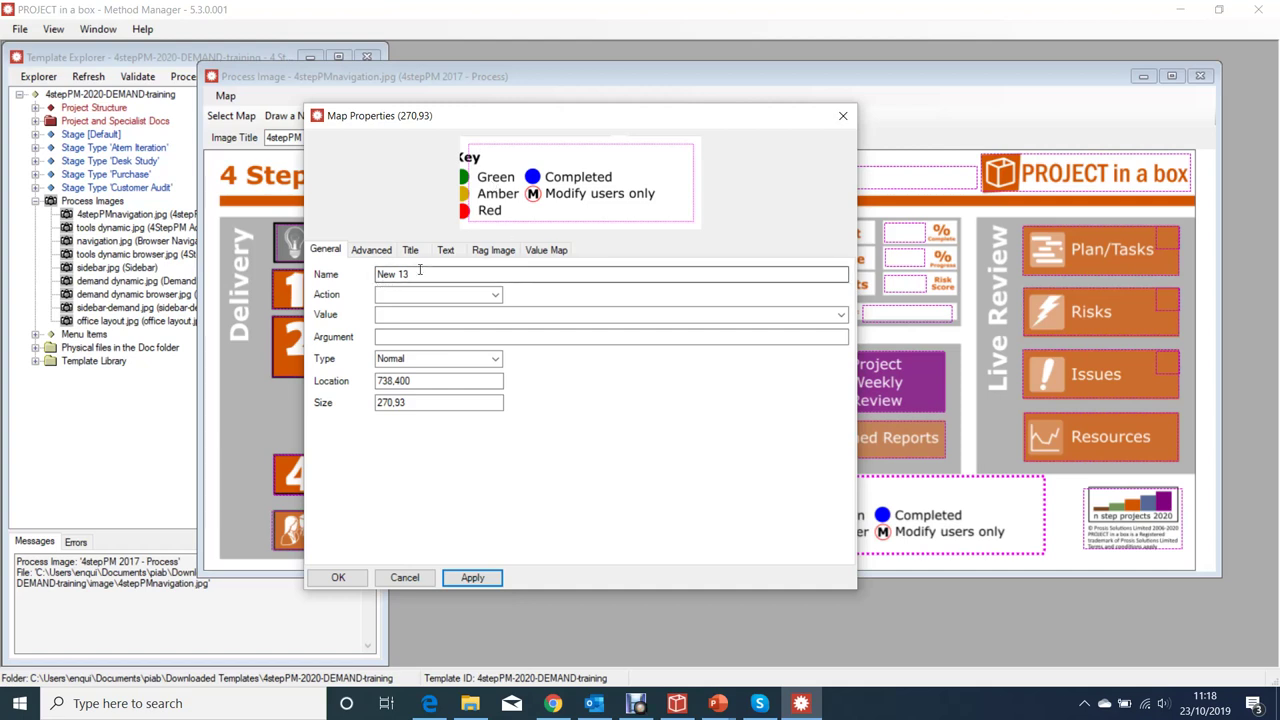
Review the new map's name and the available Action and Type options, keeping the type as Normal
{"action": "left_click_drag", "start_coordinate": [409, 272], "coordinate": [376, 274]}
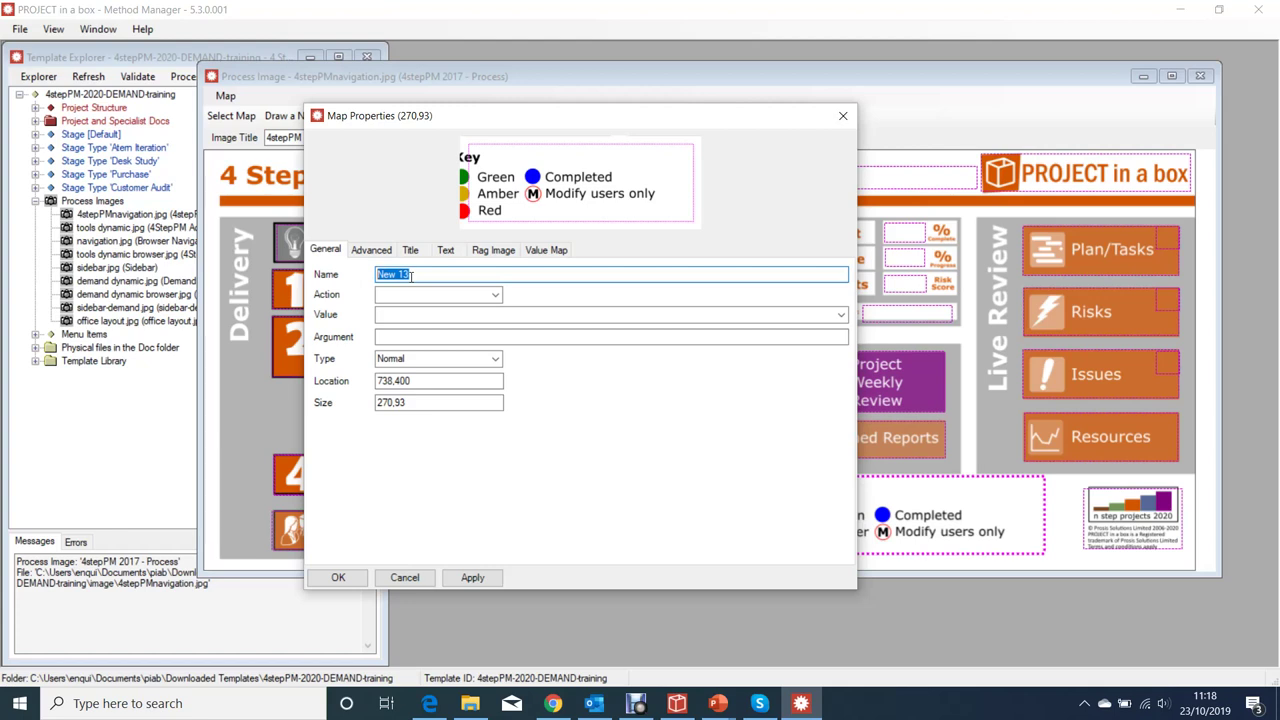
{"action": "left_click", "coordinate": [496, 295]}
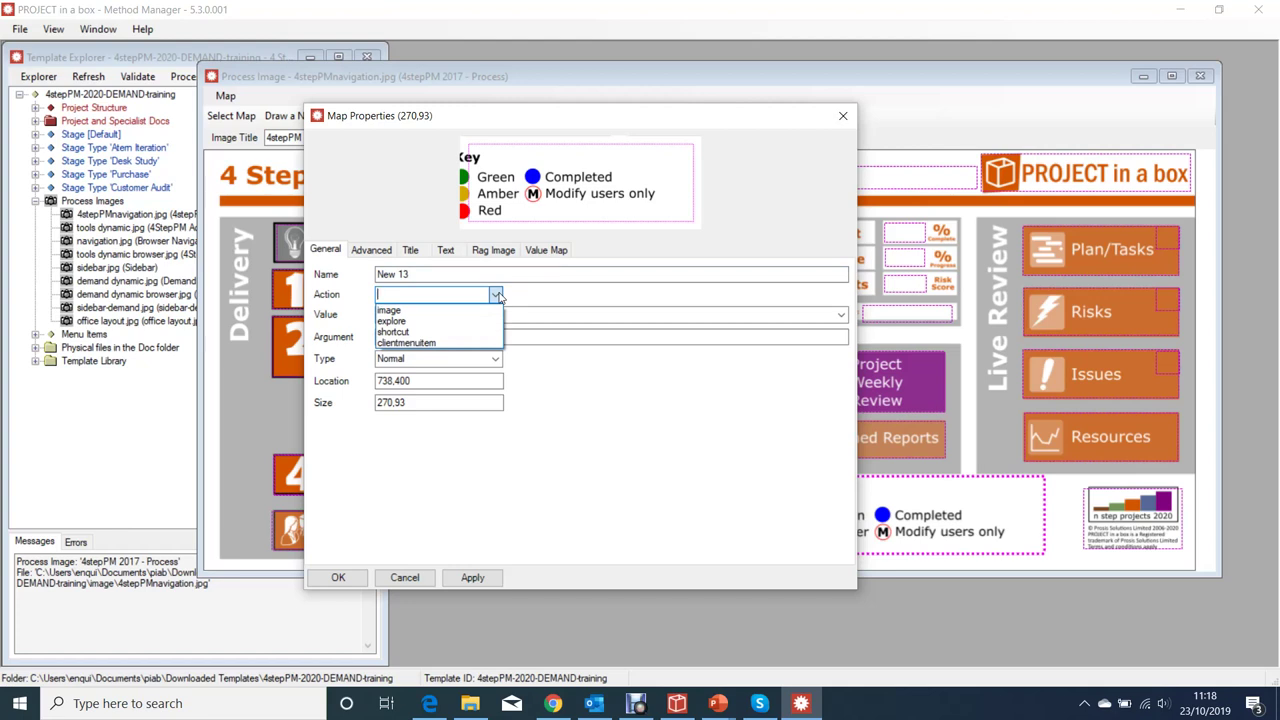
{"action": "left_click", "coordinate": [575, 410]}
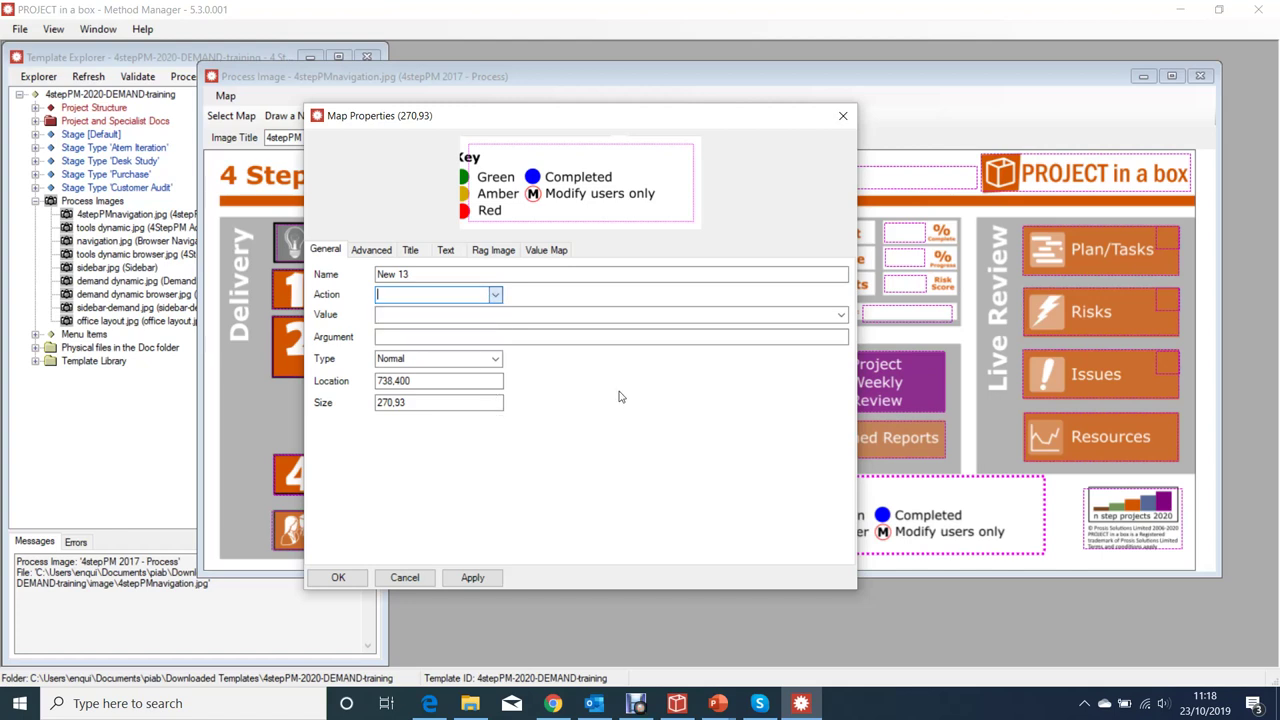
{"action": "left_click", "coordinate": [495, 359]}
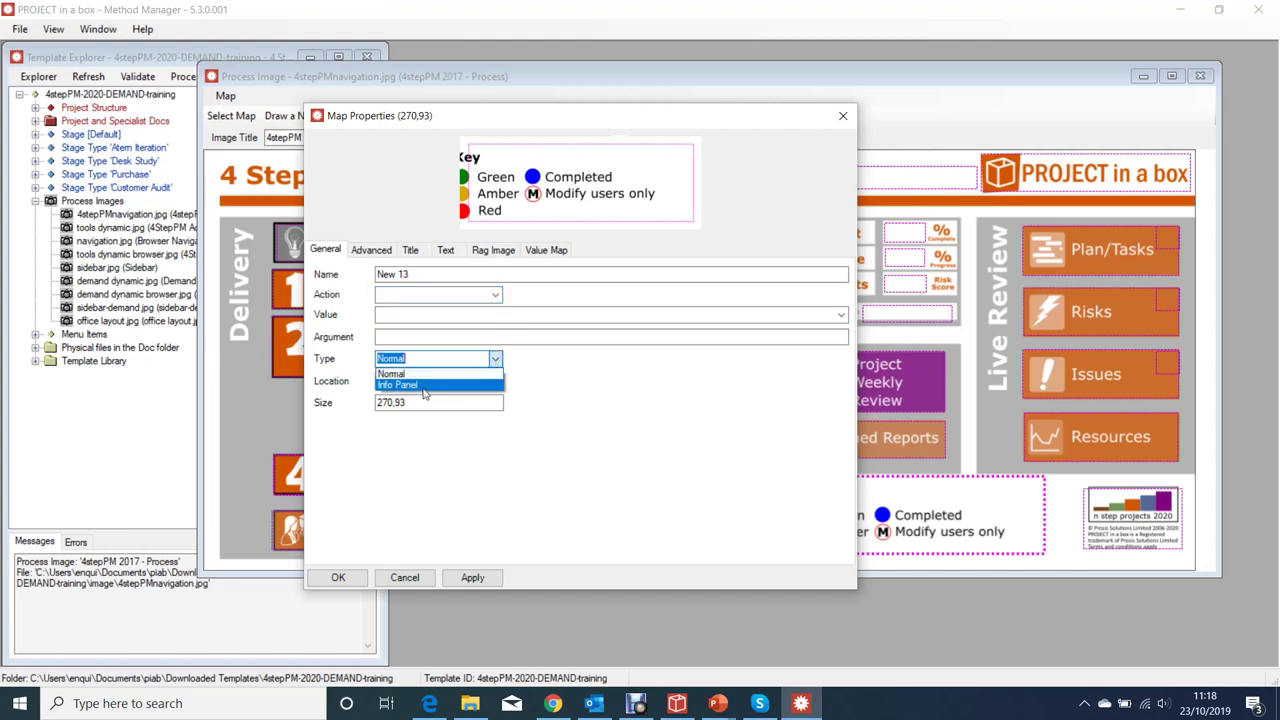
{"action": "left_click", "coordinate": [392, 373]}
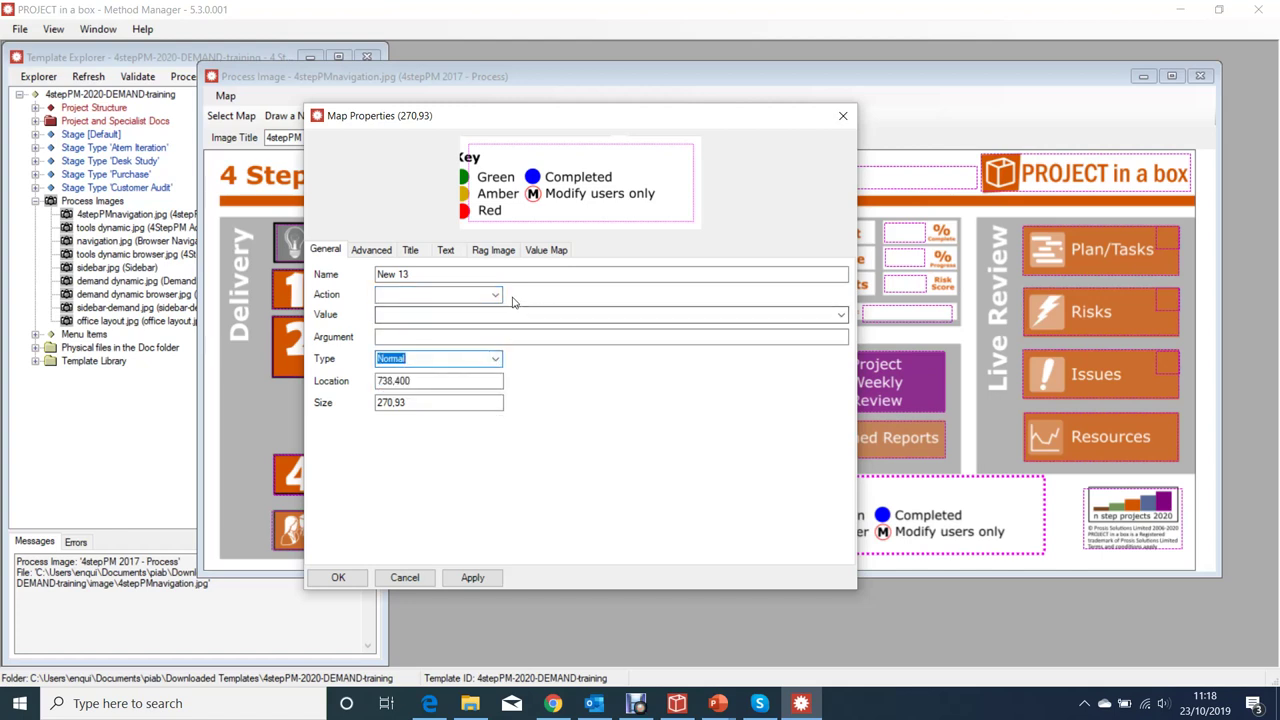
Set the new map's action to image and its value to office layout.jpg
{"action": "left_click", "coordinate": [496, 297]}
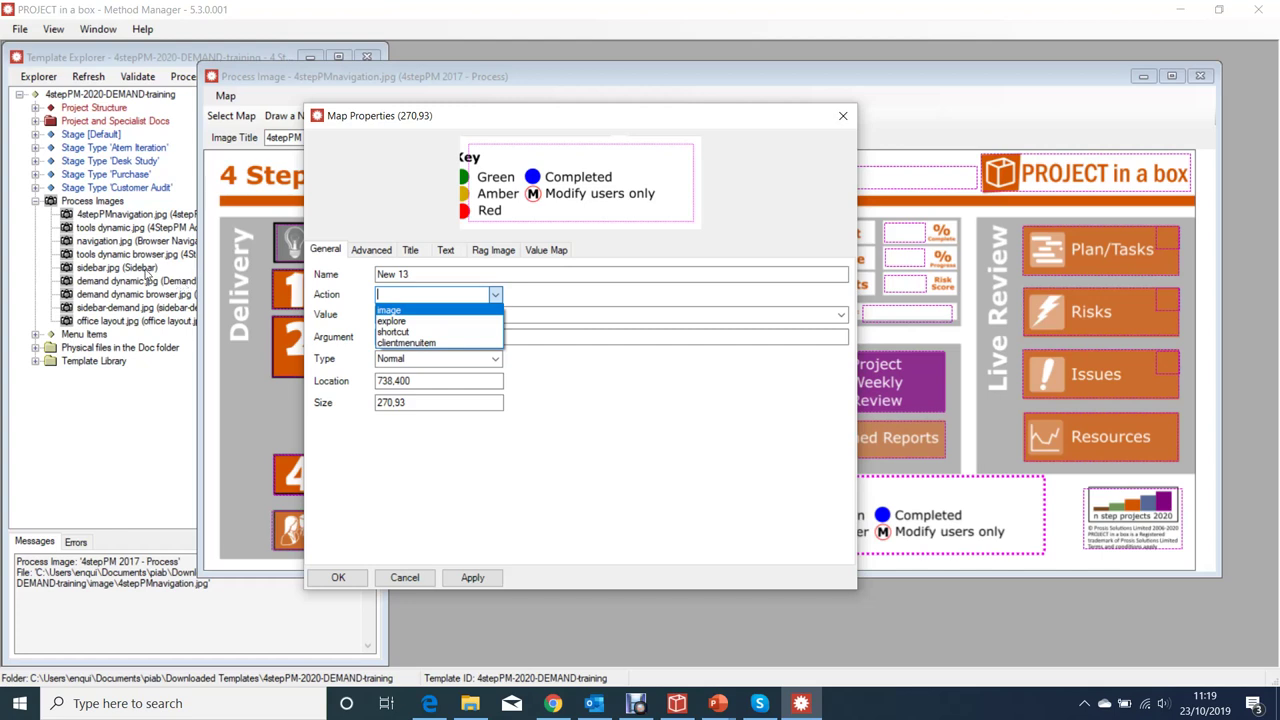
{"action": "left_click", "coordinate": [397, 311]}
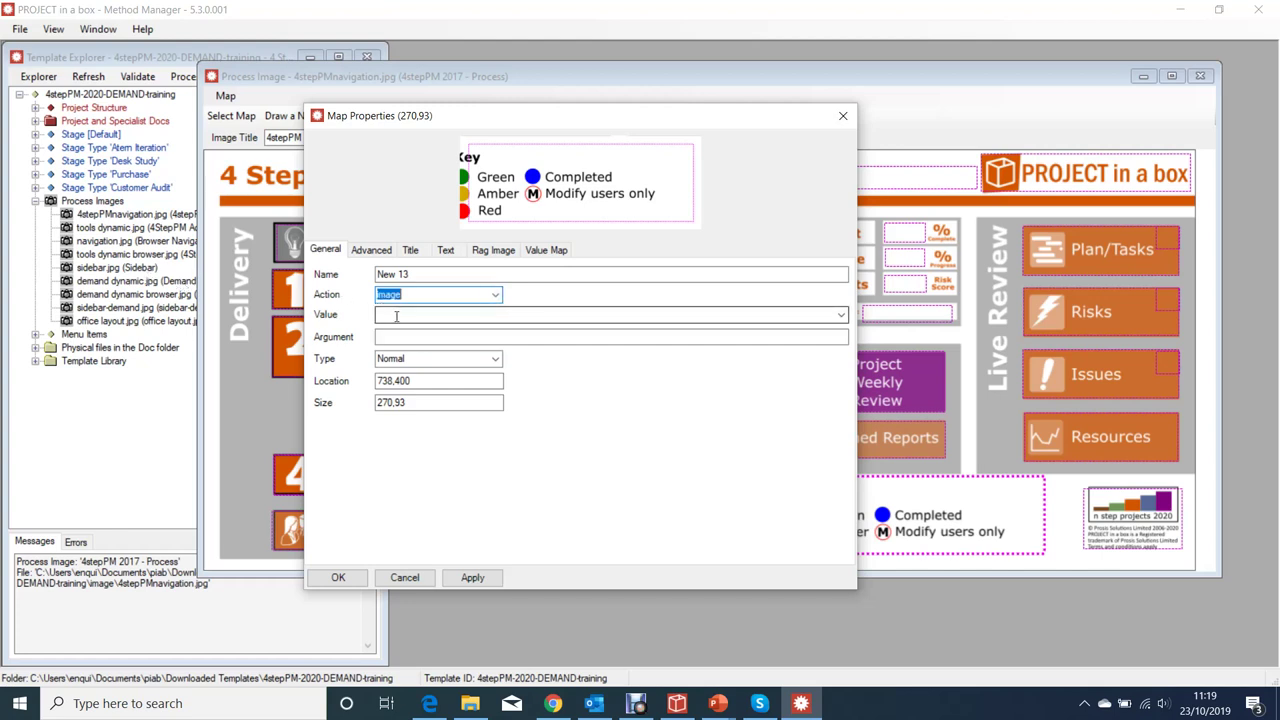
{"action": "left_click", "coordinate": [841, 315]}
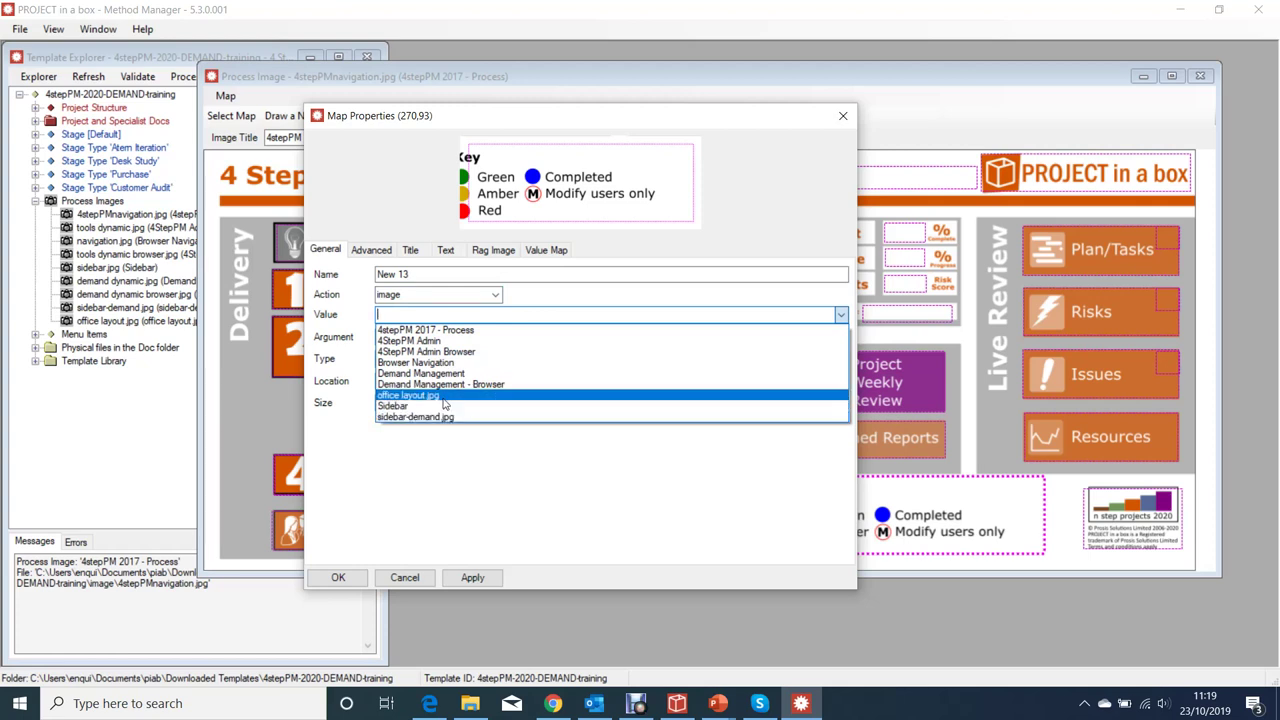
{"action": "left_click", "coordinate": [445, 396]}
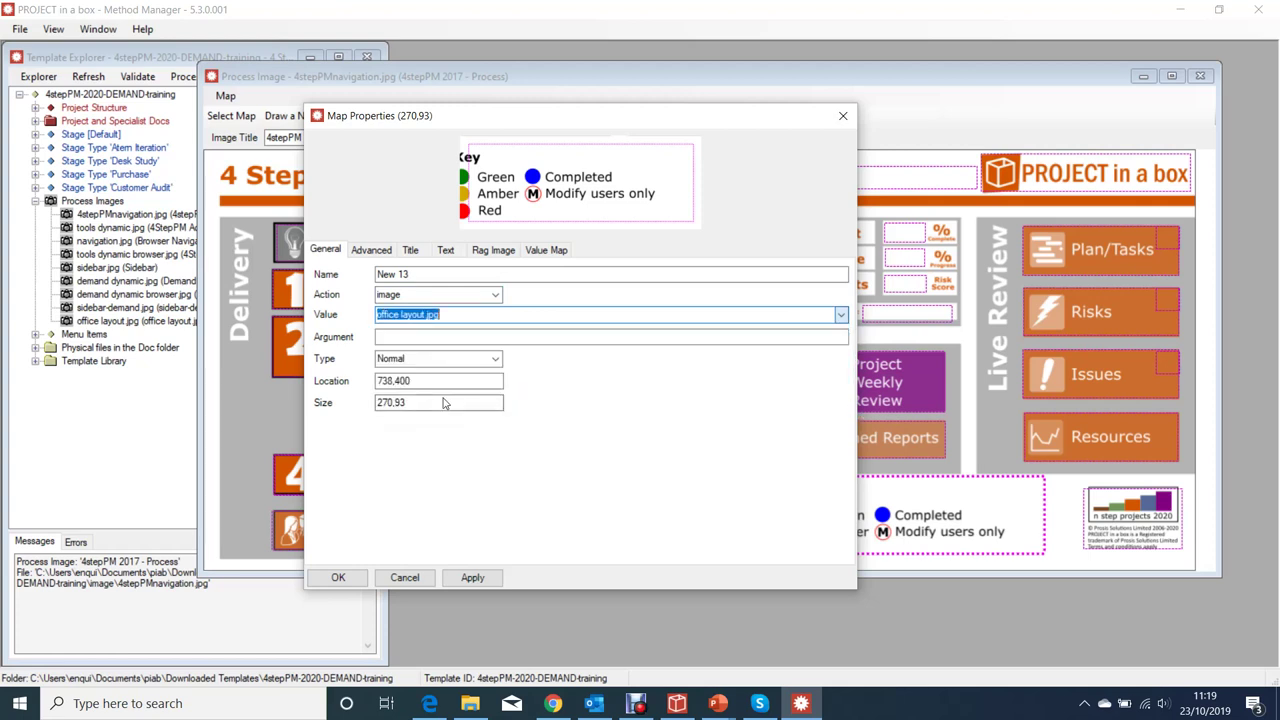
Confirm the new Key legend map's properties and examine the Admin Features map's link settings
{"action": "left_click", "coordinate": [338, 577]}
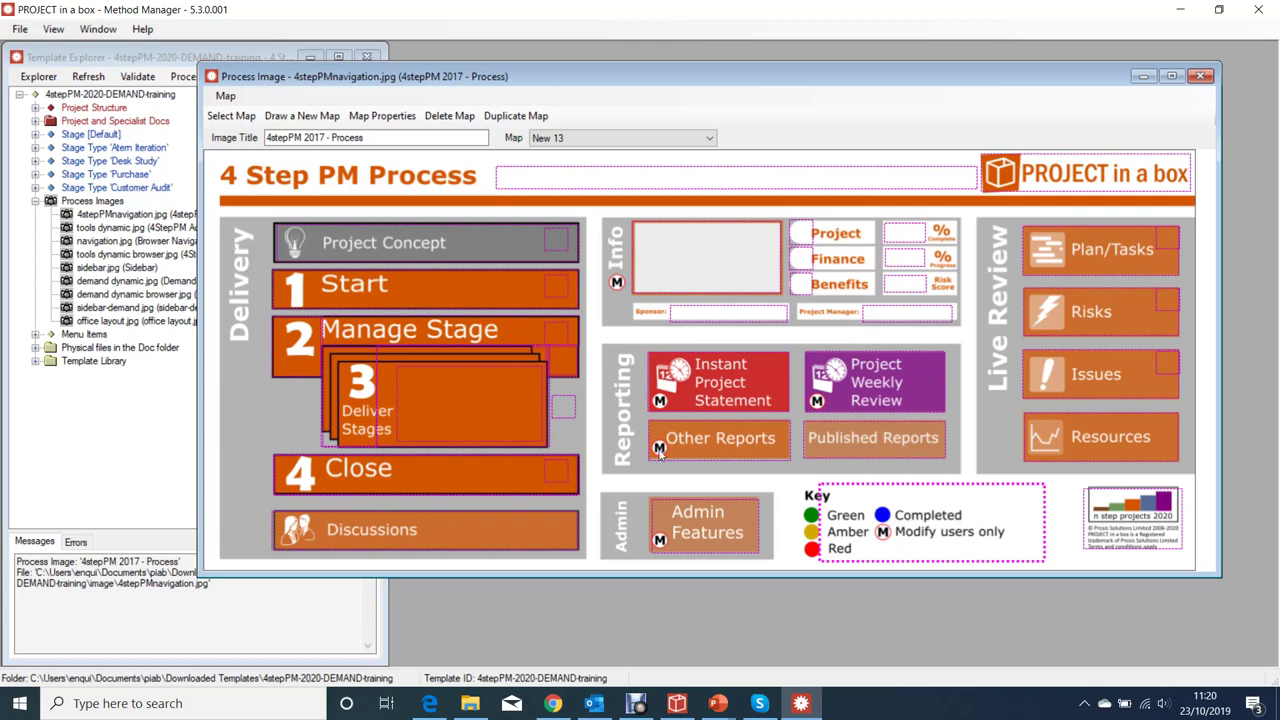
{"action": "left_click", "coordinate": [704, 530]}
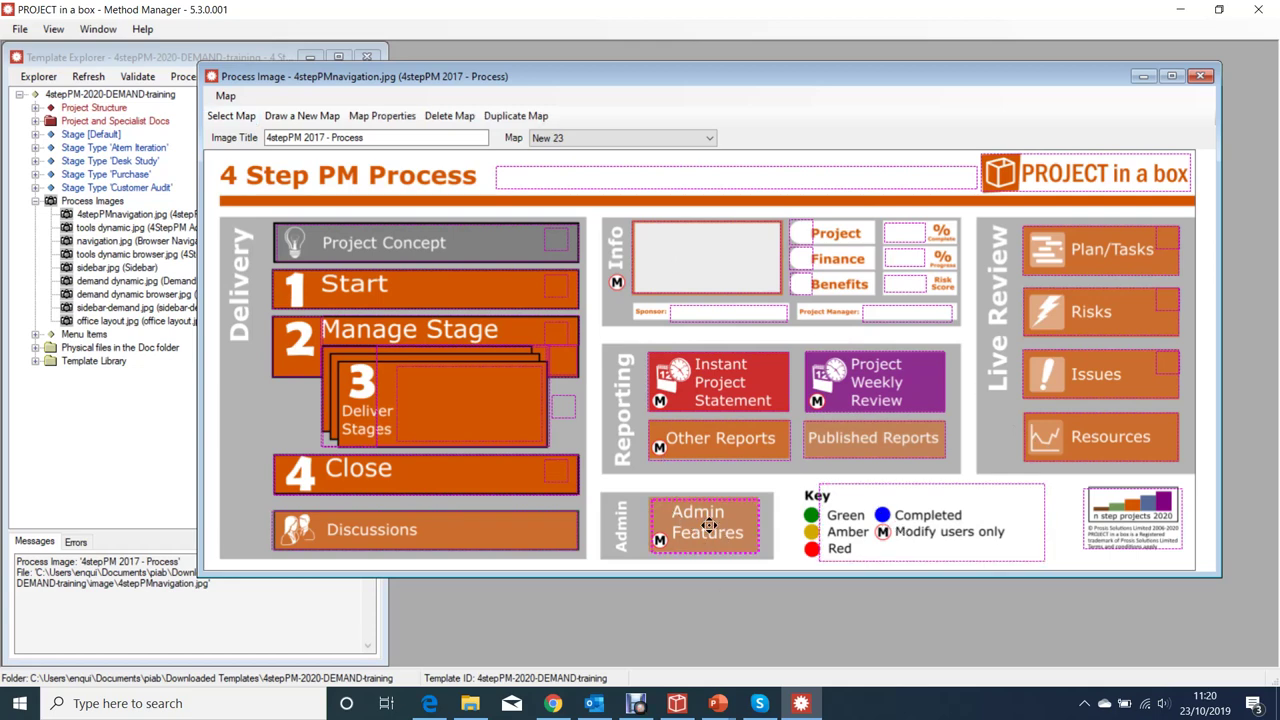
{"action": "double_click", "coordinate": [707, 526]}
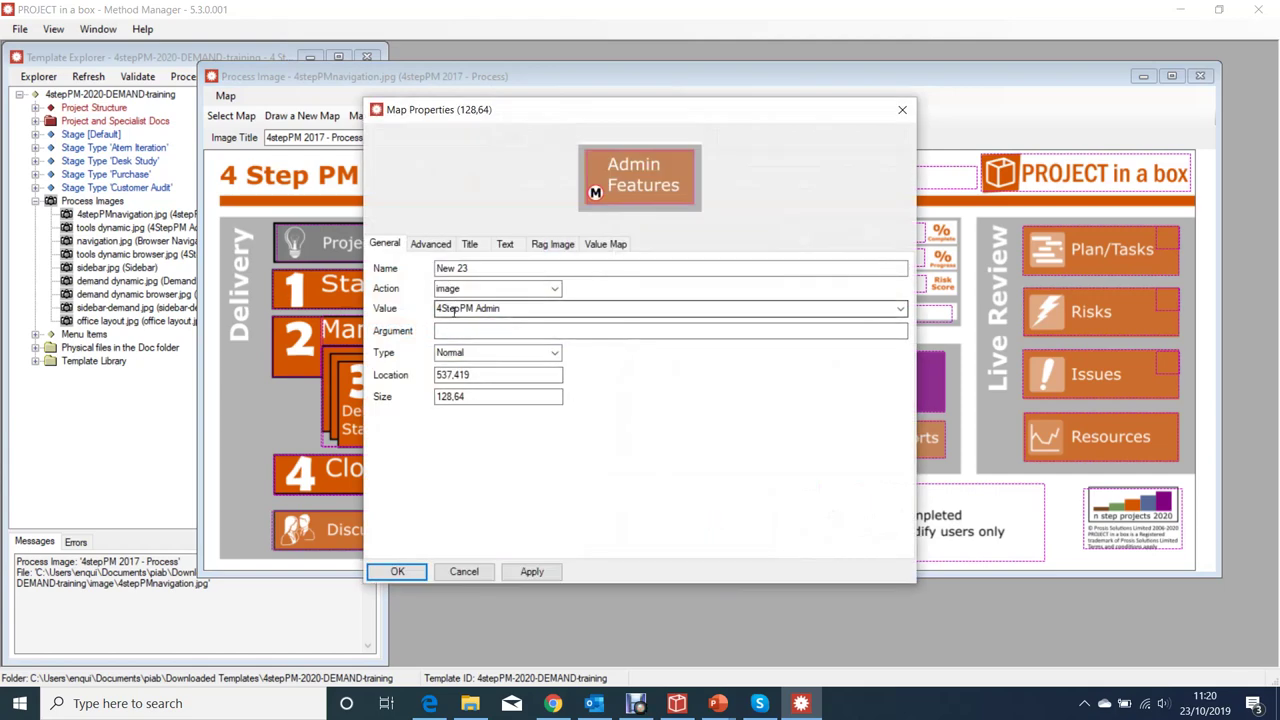
{"action": "left_click", "coordinate": [902, 109]}
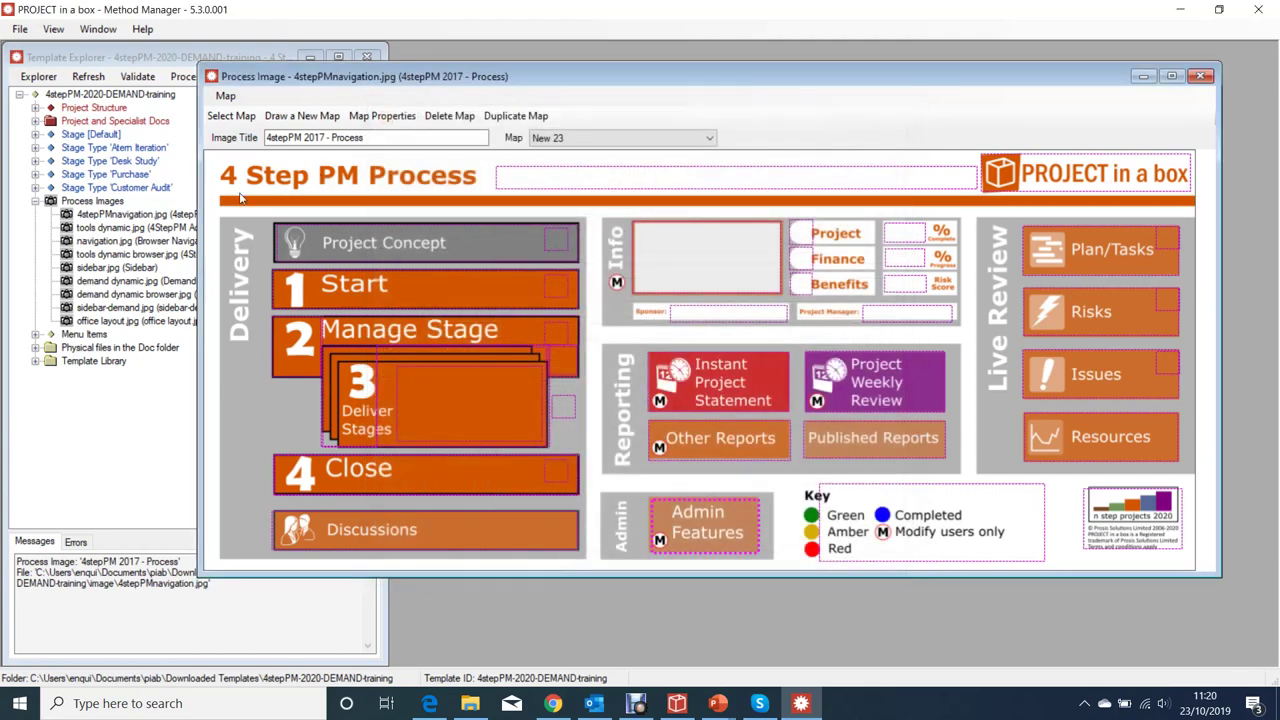
Open the tools dynamic.jpg process image and examine the link settings of its Return to Processes map
{"action": "double_click", "coordinate": [125, 228]}
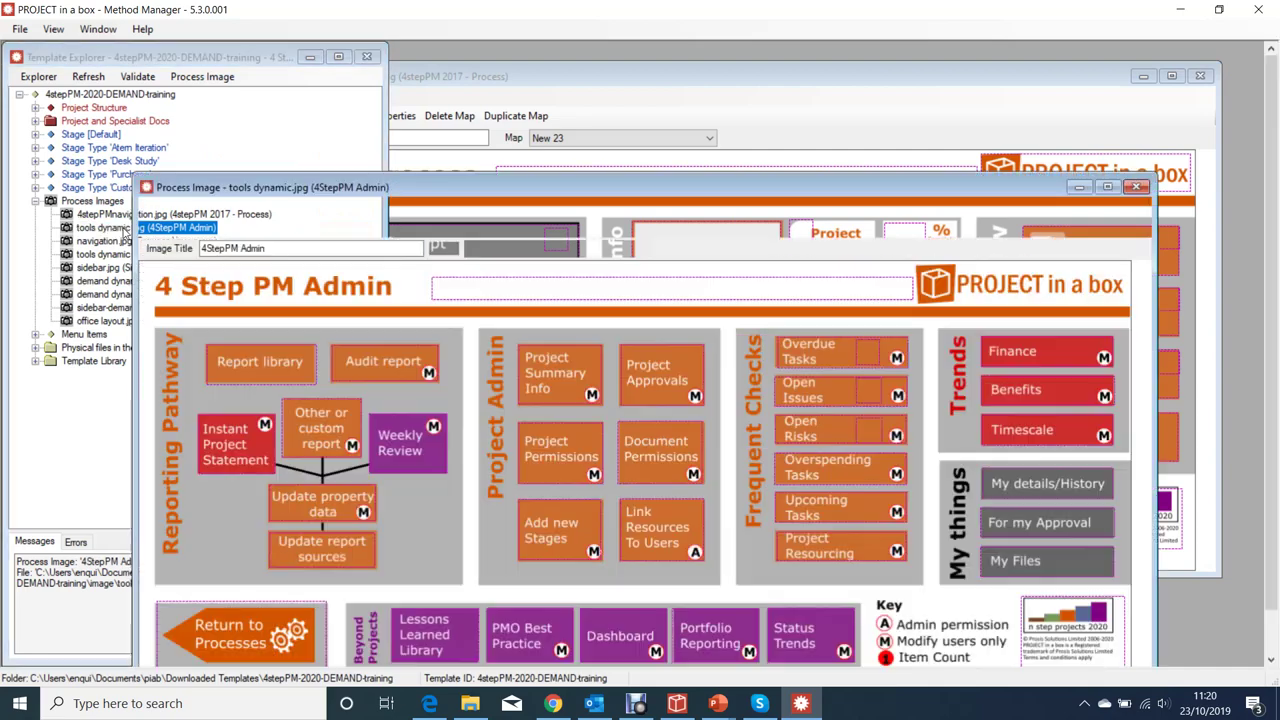
{"action": "left_click_drag", "start_coordinate": [612, 196], "coordinate": [662, 253]}
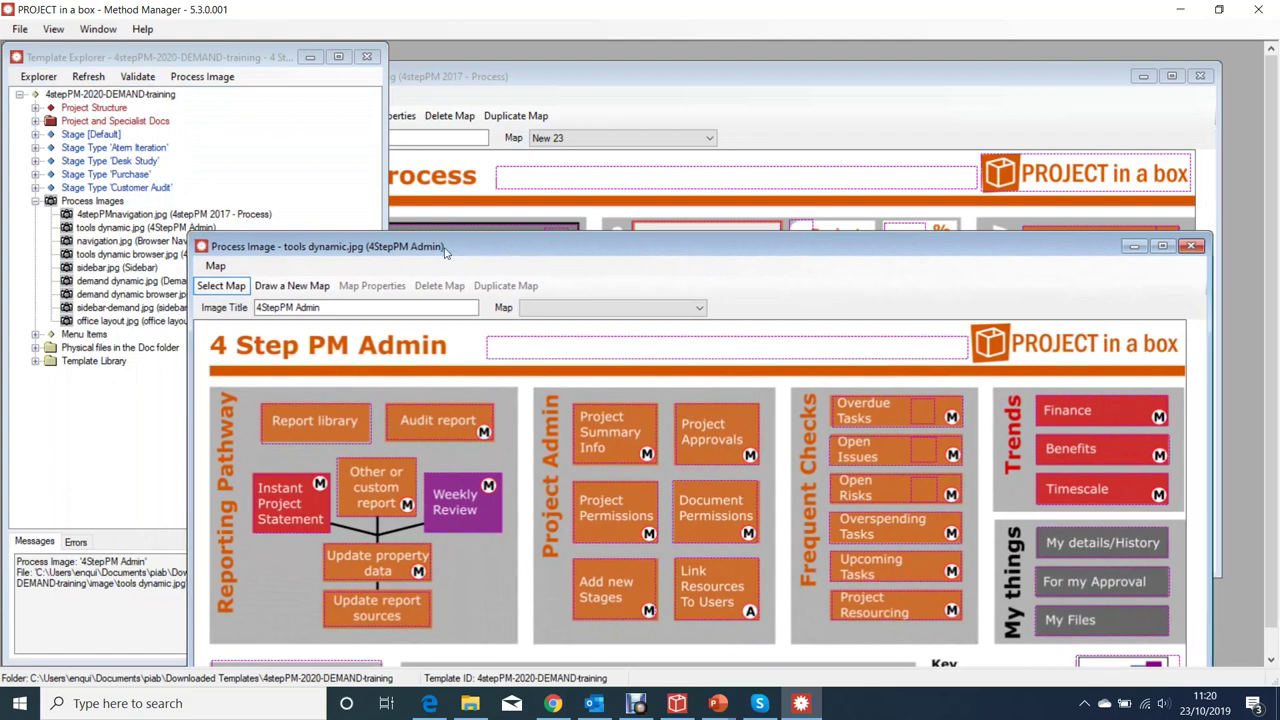
{"action": "left_click_drag", "start_coordinate": [543, 252], "coordinate": [533, 110]}
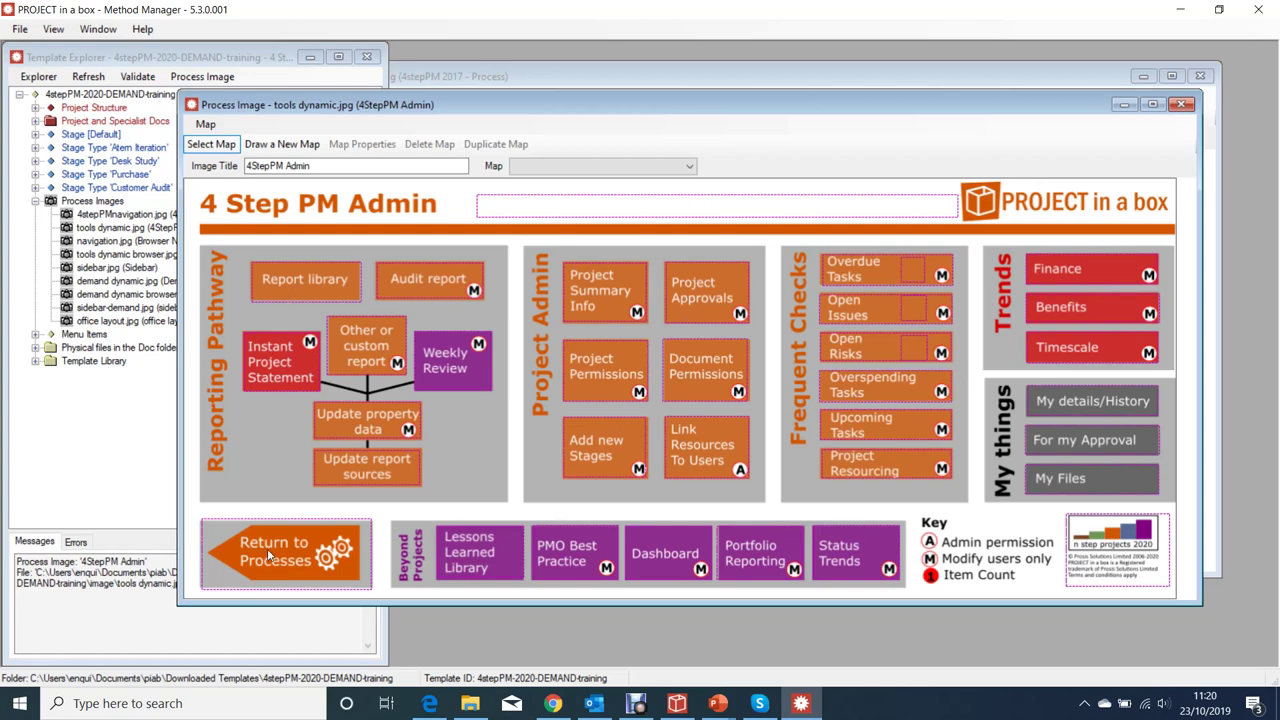
{"action": "double_click", "coordinate": [331, 532]}
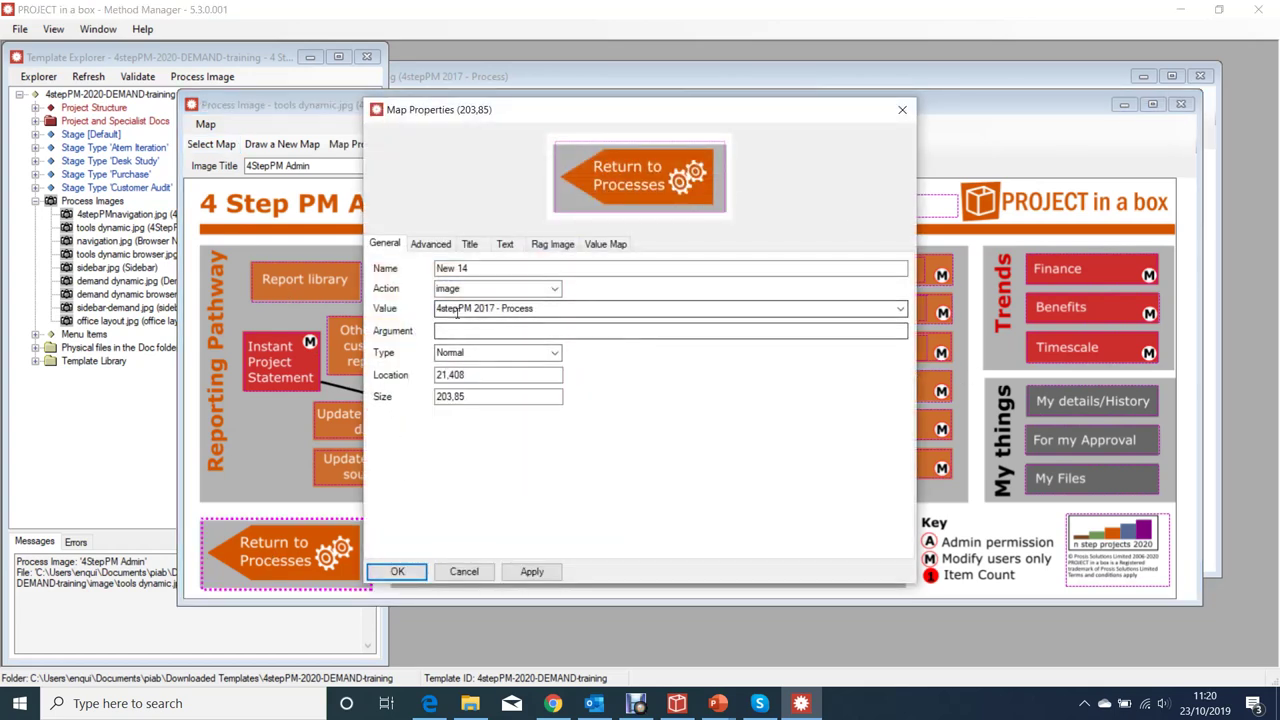
{"action": "left_click", "coordinate": [901, 111]}
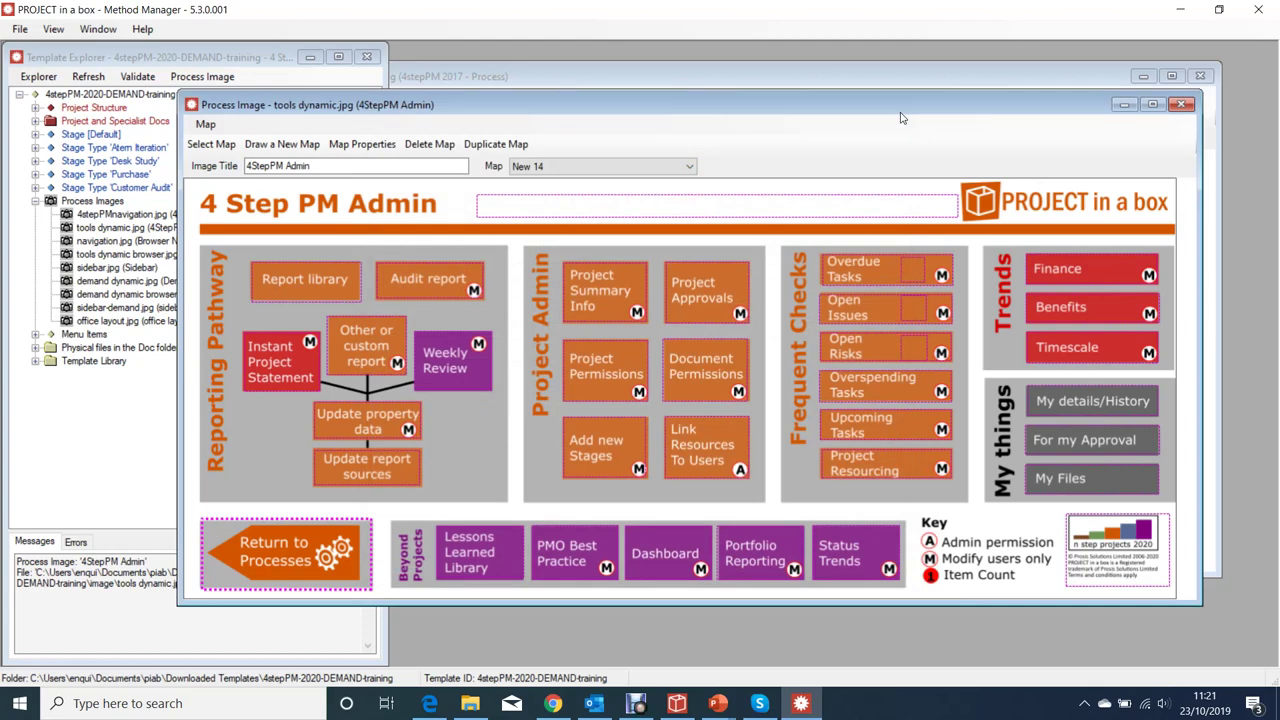
Switch to the Manager Version and try the Admin Features and Return to Processes links, then return to Method Manager
{"action": "left_click", "coordinate": [677, 703]}
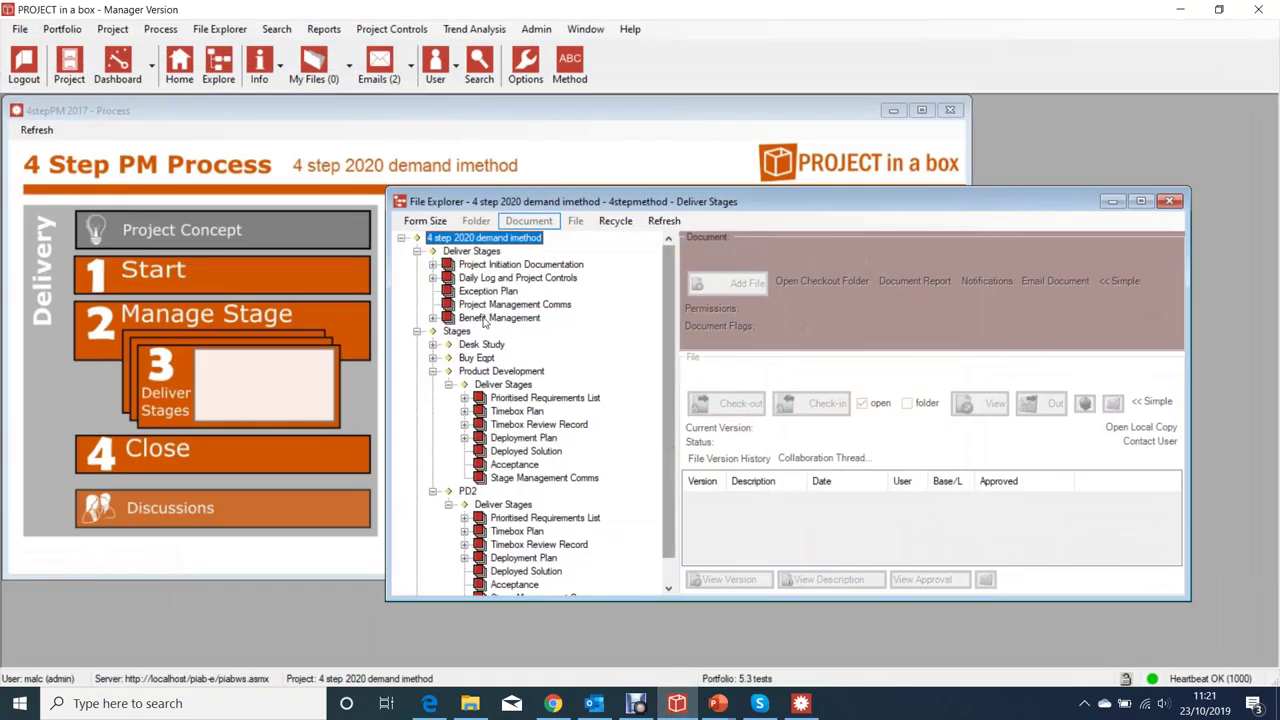
{"action": "left_click", "coordinate": [660, 150]}
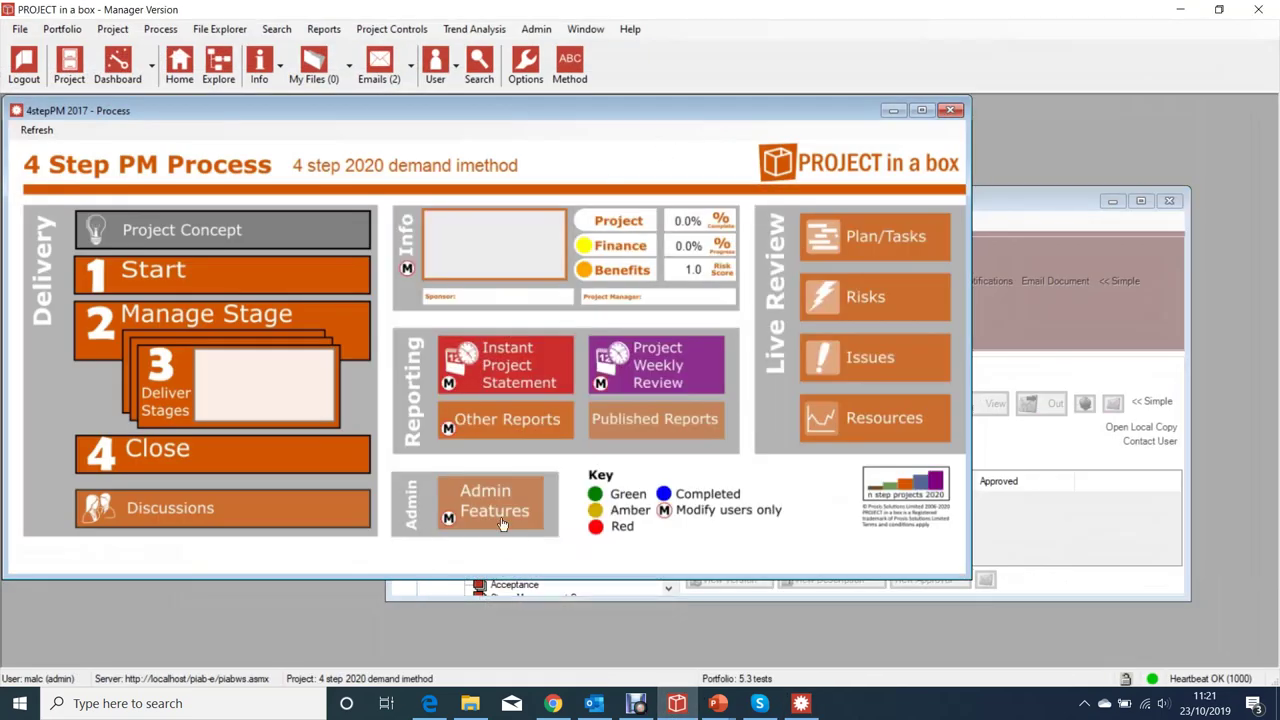
{"action": "left_click", "coordinate": [502, 524]}
{"action": "left_click", "coordinate": [128, 508]}
{"action": "left_click", "coordinate": [505, 511]}
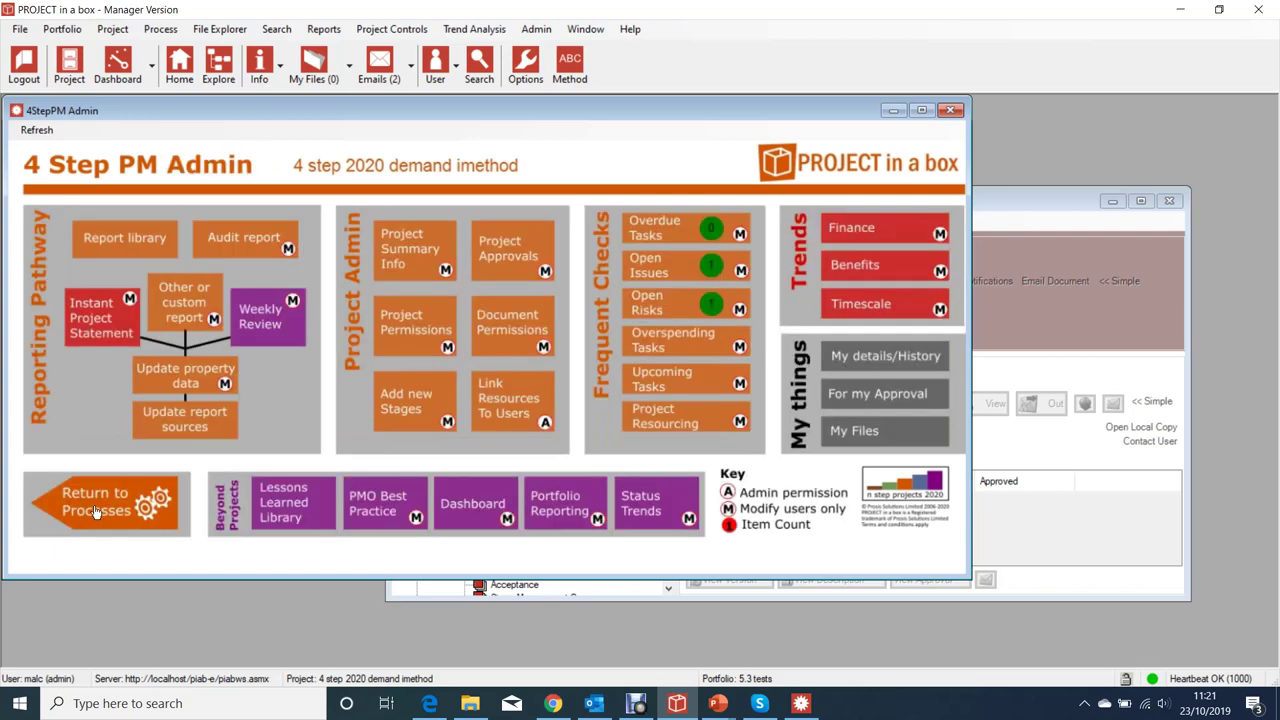
{"action": "left_click", "coordinate": [96, 512]}
{"action": "left_click", "coordinate": [480, 505]}
{"action": "left_click", "coordinate": [113, 517]}
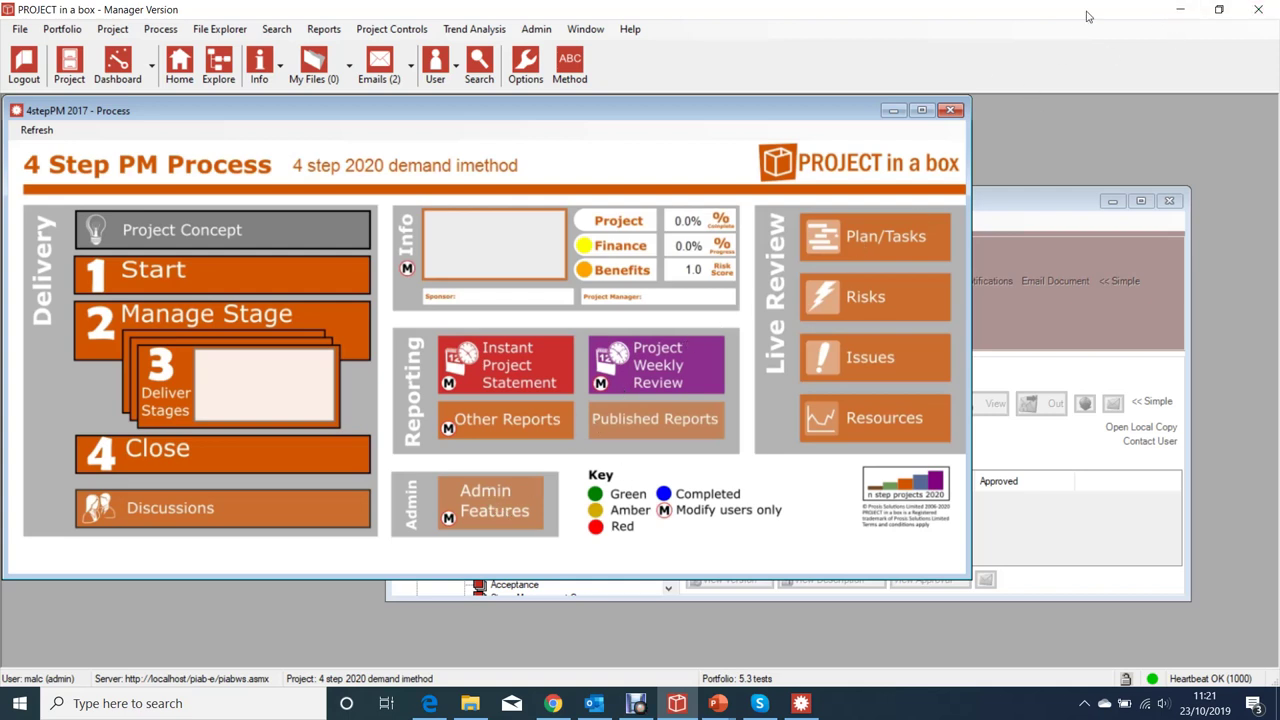
{"action": "left_click", "coordinate": [1180, 9]}
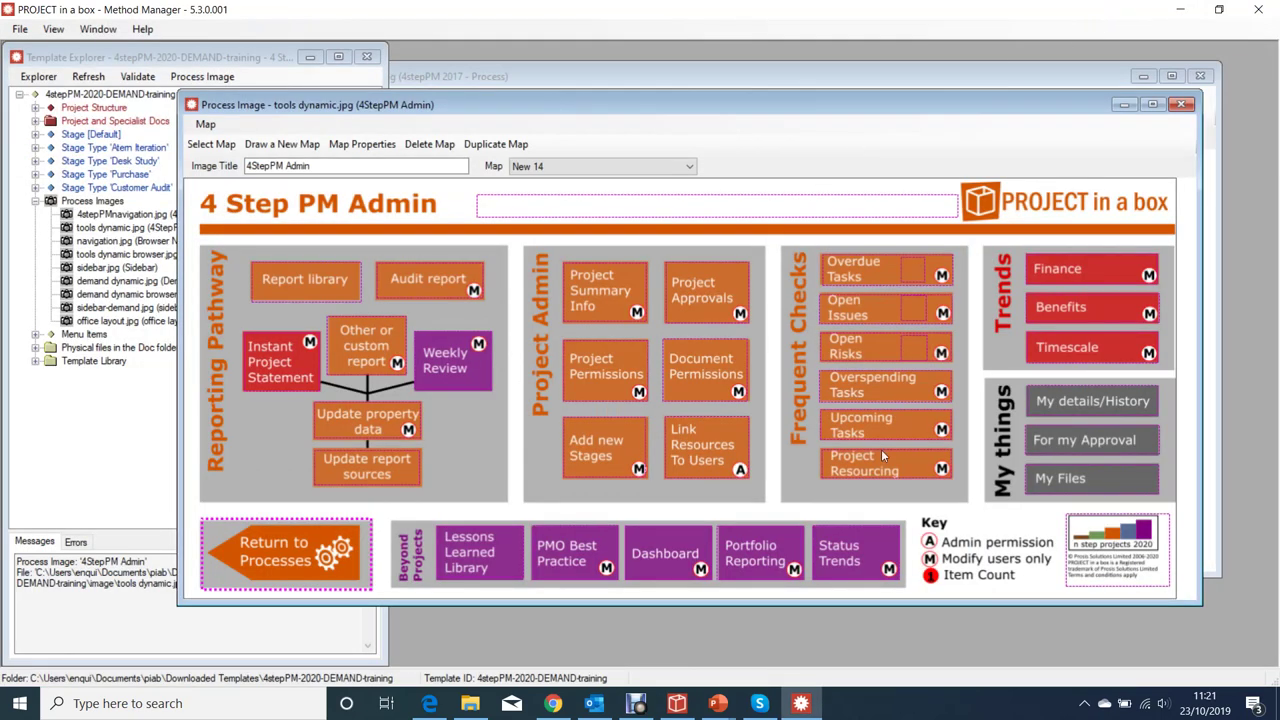
Close the 4StepPM Admin image and examine the Project Concept map's available explore values and the Start map's properties
{"action": "left_click", "coordinate": [1184, 106]}
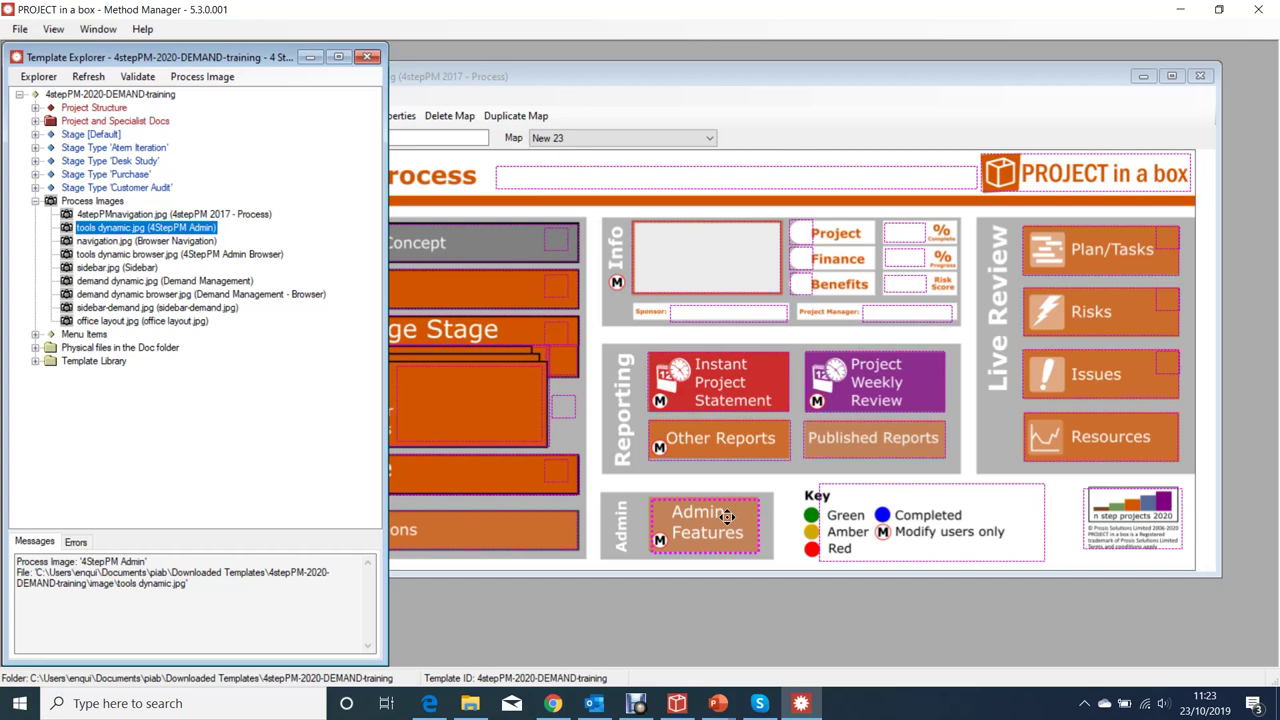
{"action": "left_click", "coordinate": [440, 244]}
{"action": "double_click", "coordinate": [420, 242]}
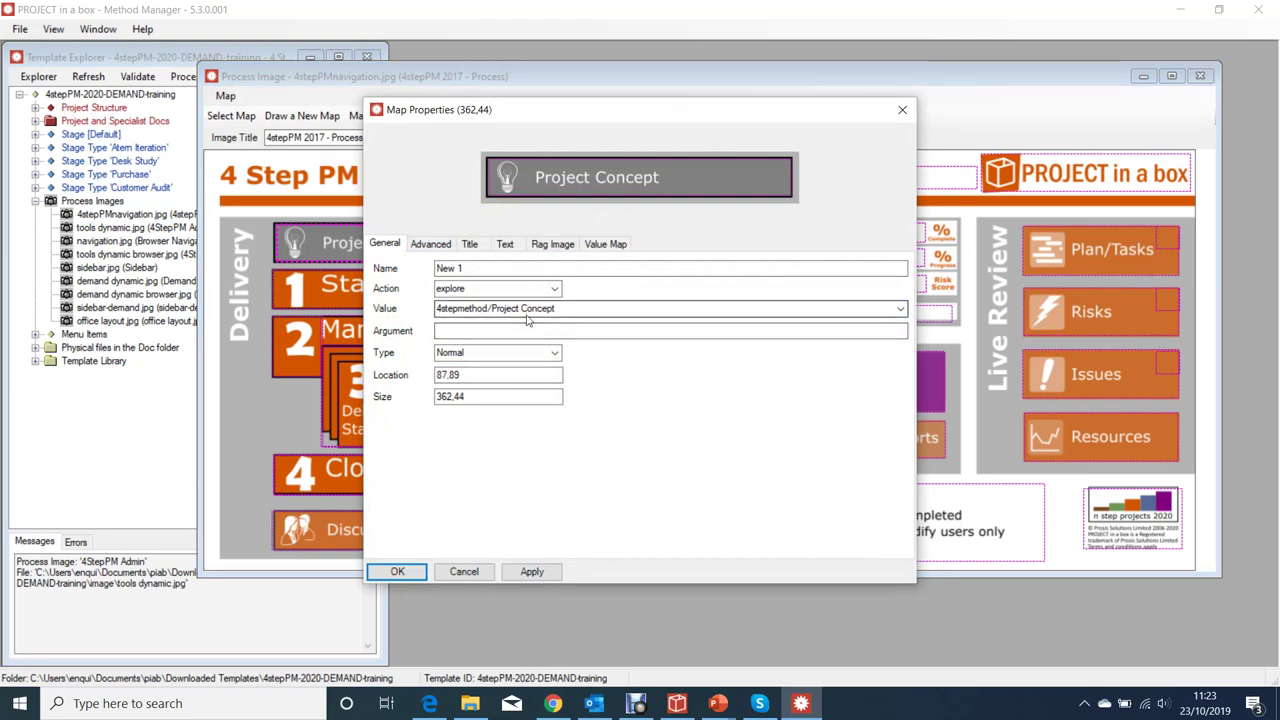
{"action": "left_click", "coordinate": [901, 313]}
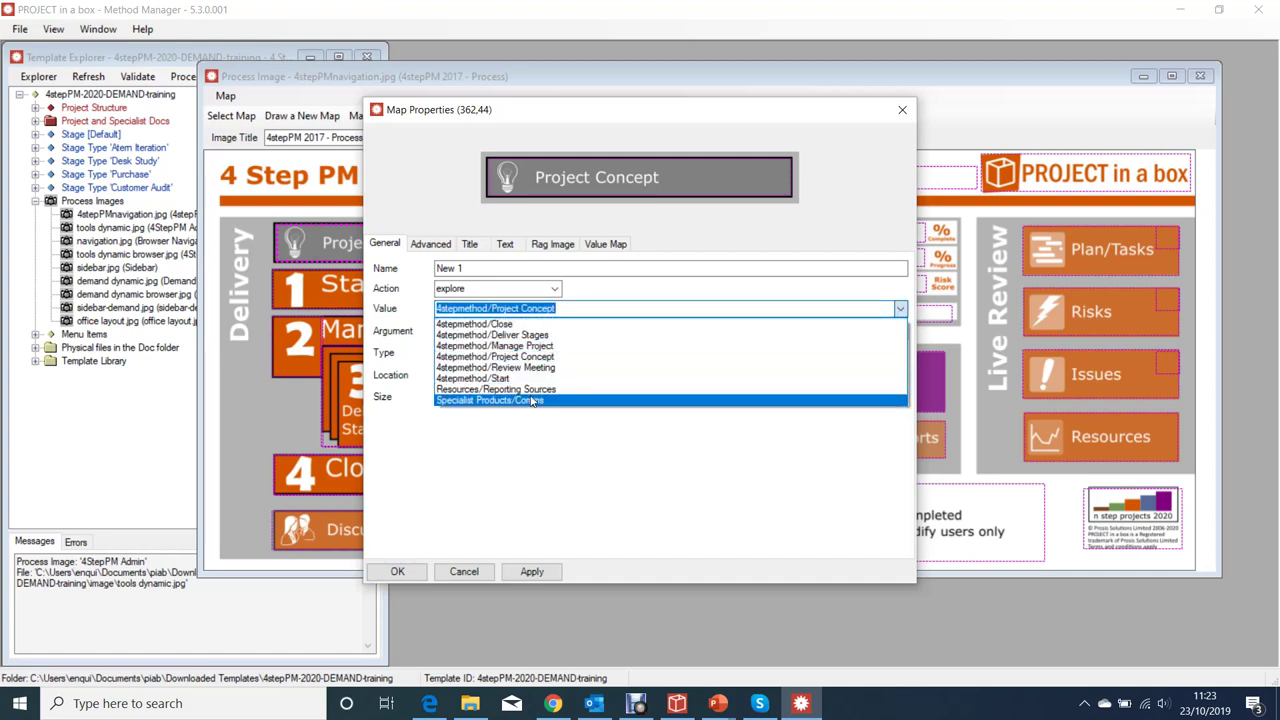
{"action": "left_click", "coordinate": [679, 491]}
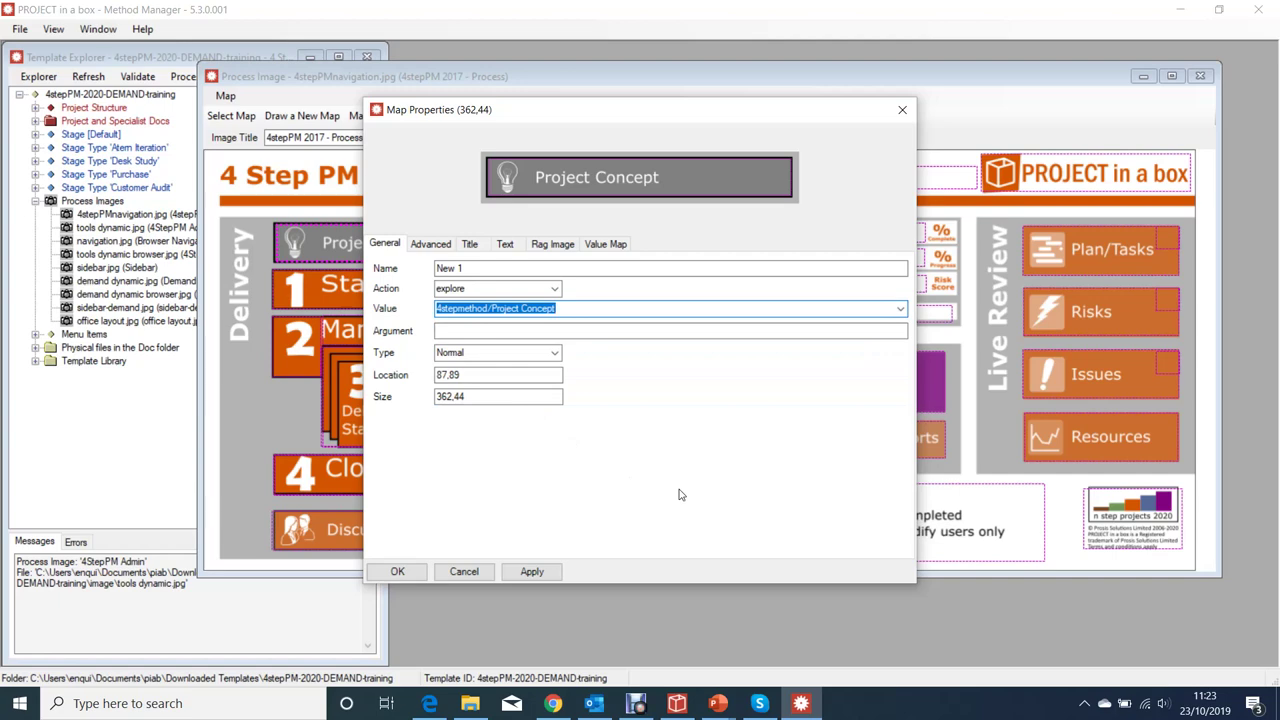
{"action": "left_click", "coordinate": [902, 109]}
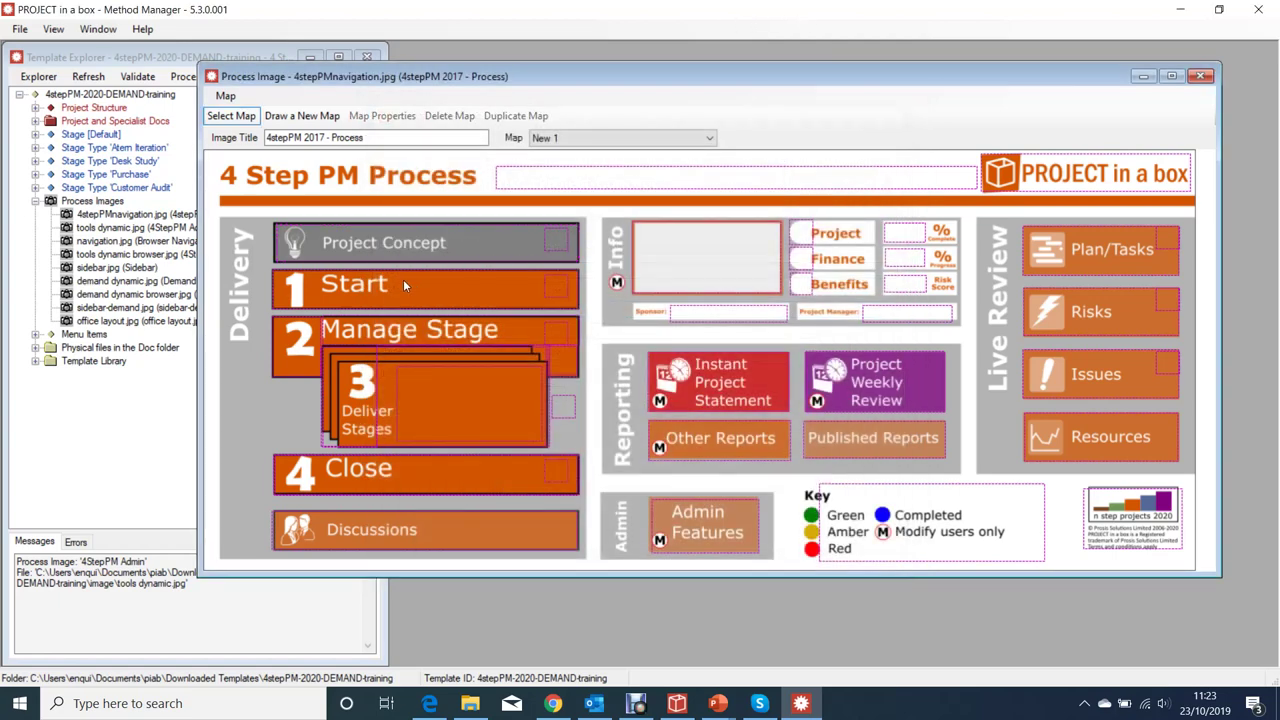
{"action": "double_click", "coordinate": [405, 286]}
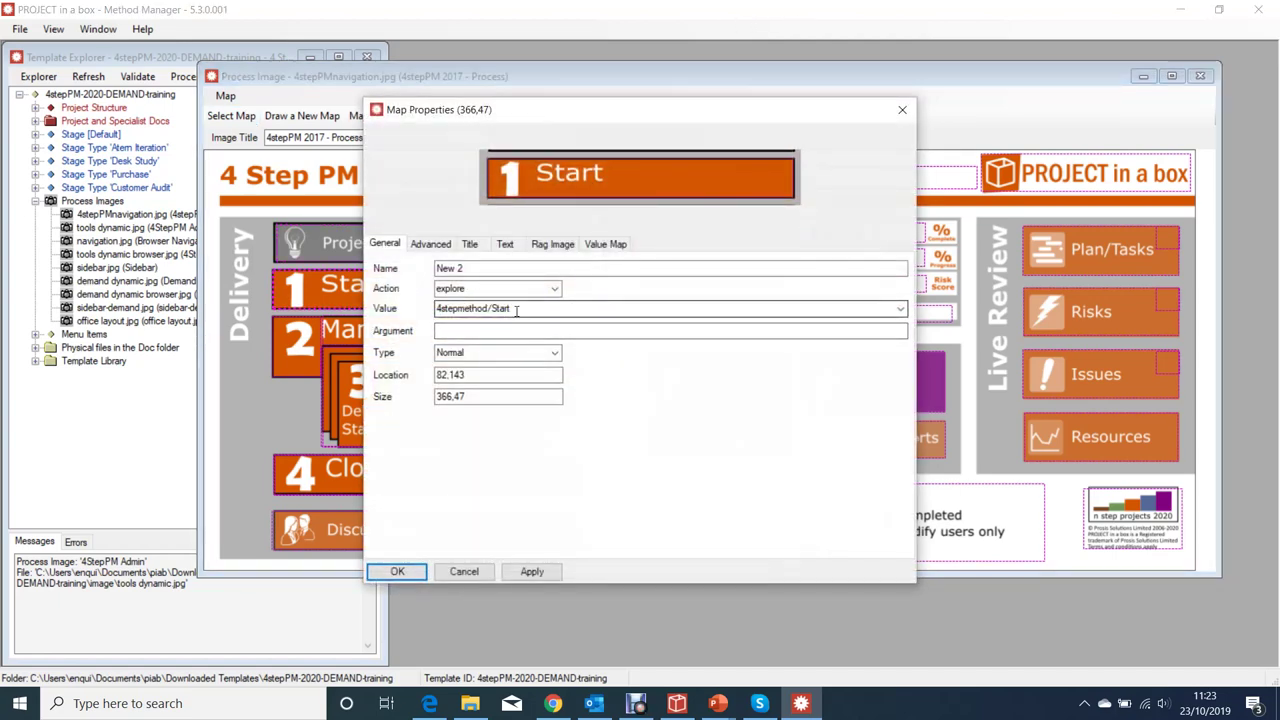
{"action": "left_click", "coordinate": [902, 109]}
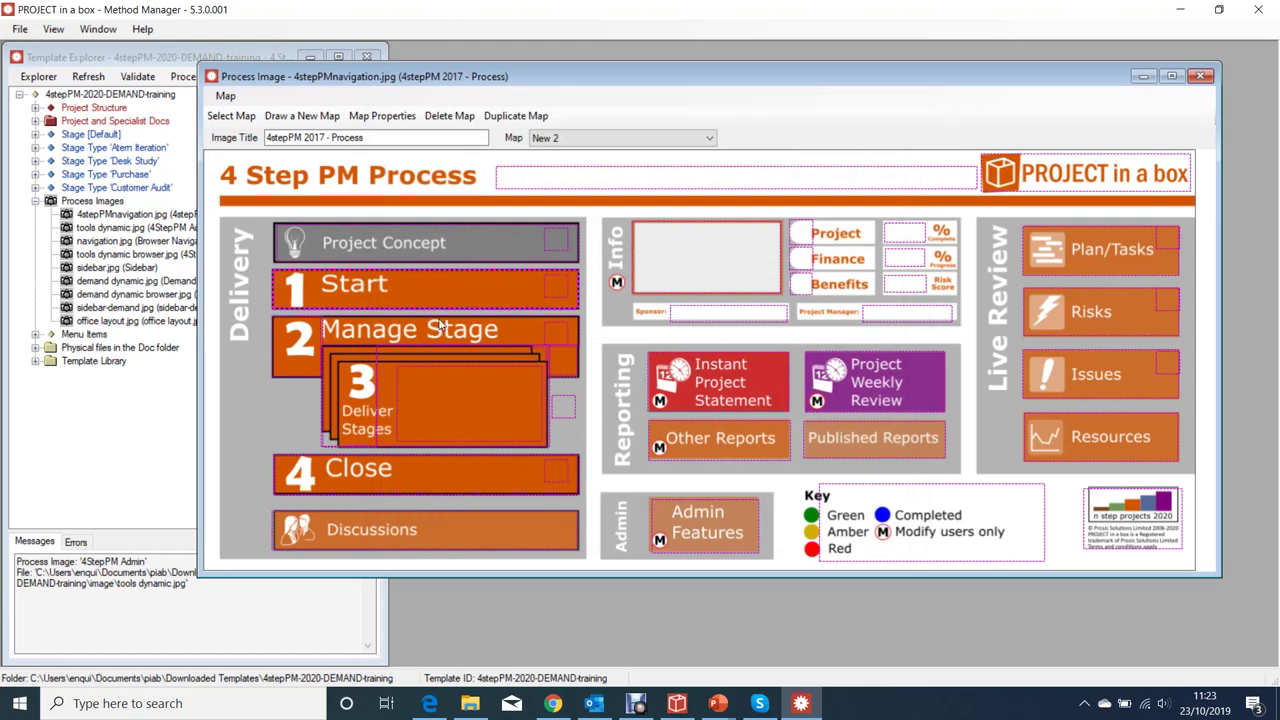
Examine the properties and extents of the separate maps that cover the Manage Stage shape
{"action": "left_click", "coordinate": [312, 332]}
{"action": "left_click", "coordinate": [568, 362]}
{"action": "left_click", "coordinate": [297, 347]}
{"action": "left_click", "coordinate": [297, 347]}
{"action": "double_click", "coordinate": [290, 344]}
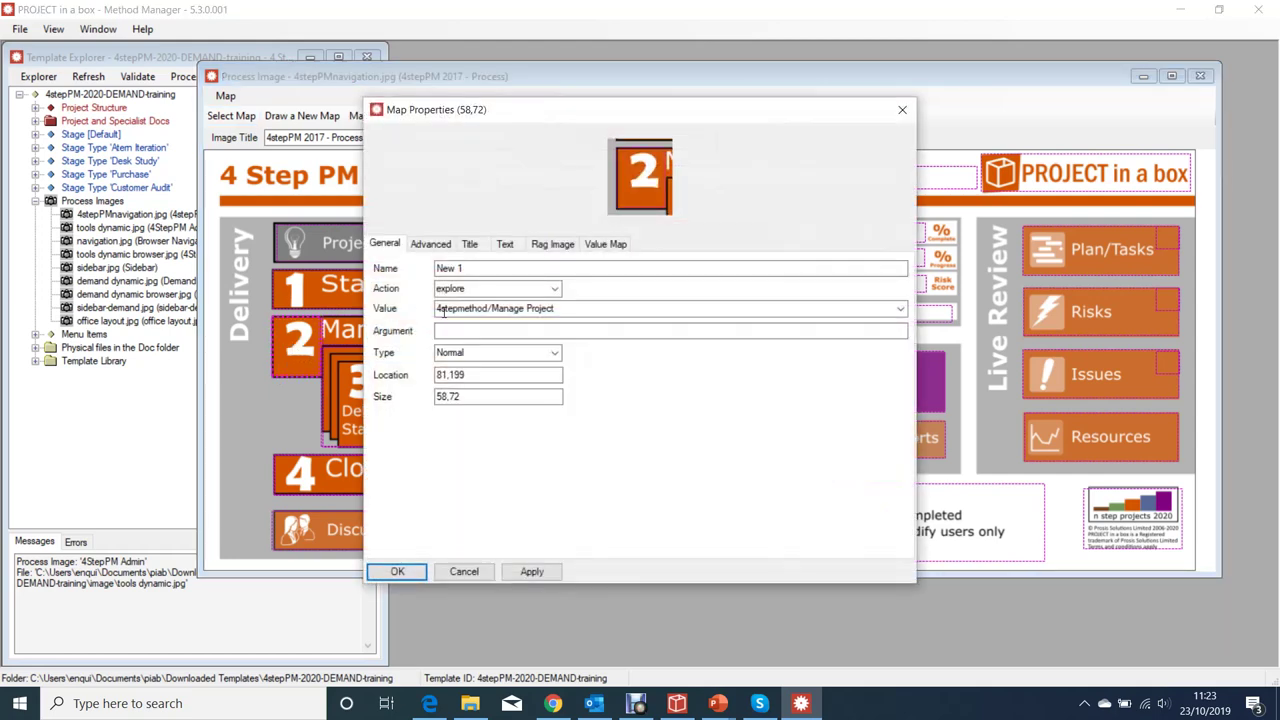
{"action": "left_click", "coordinate": [899, 115]}
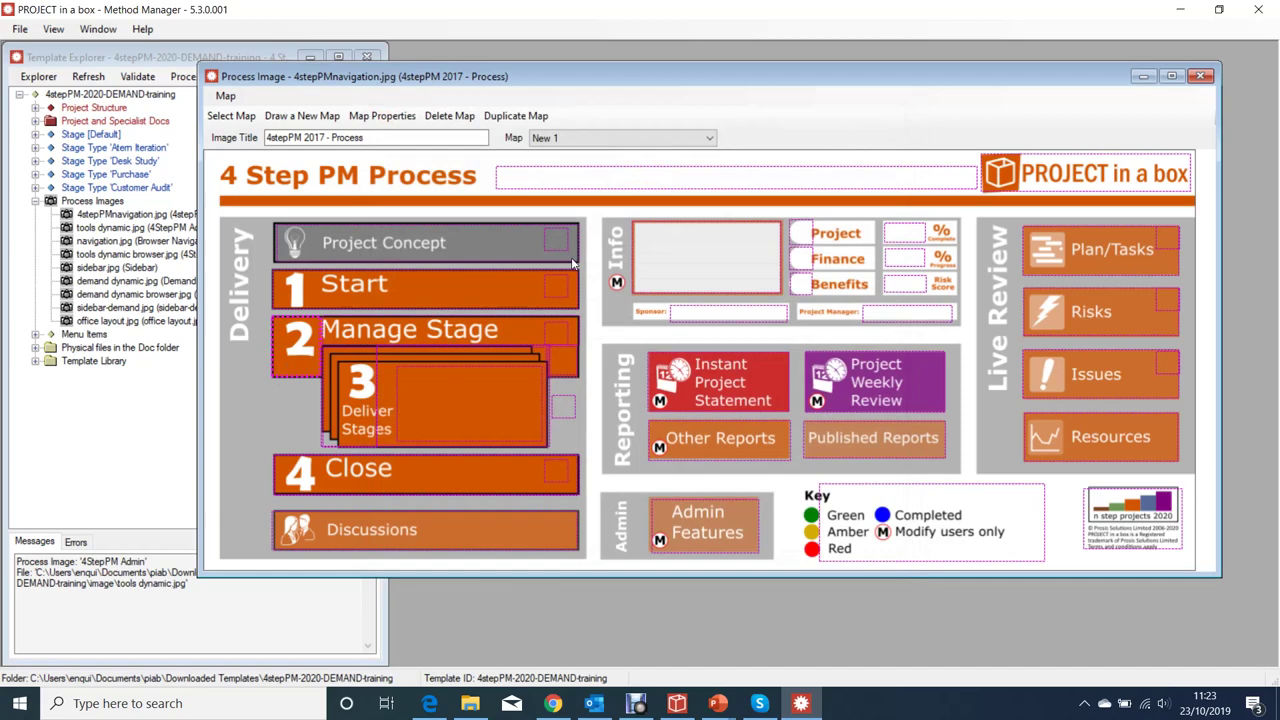
{"action": "double_click", "coordinate": [455, 330]}
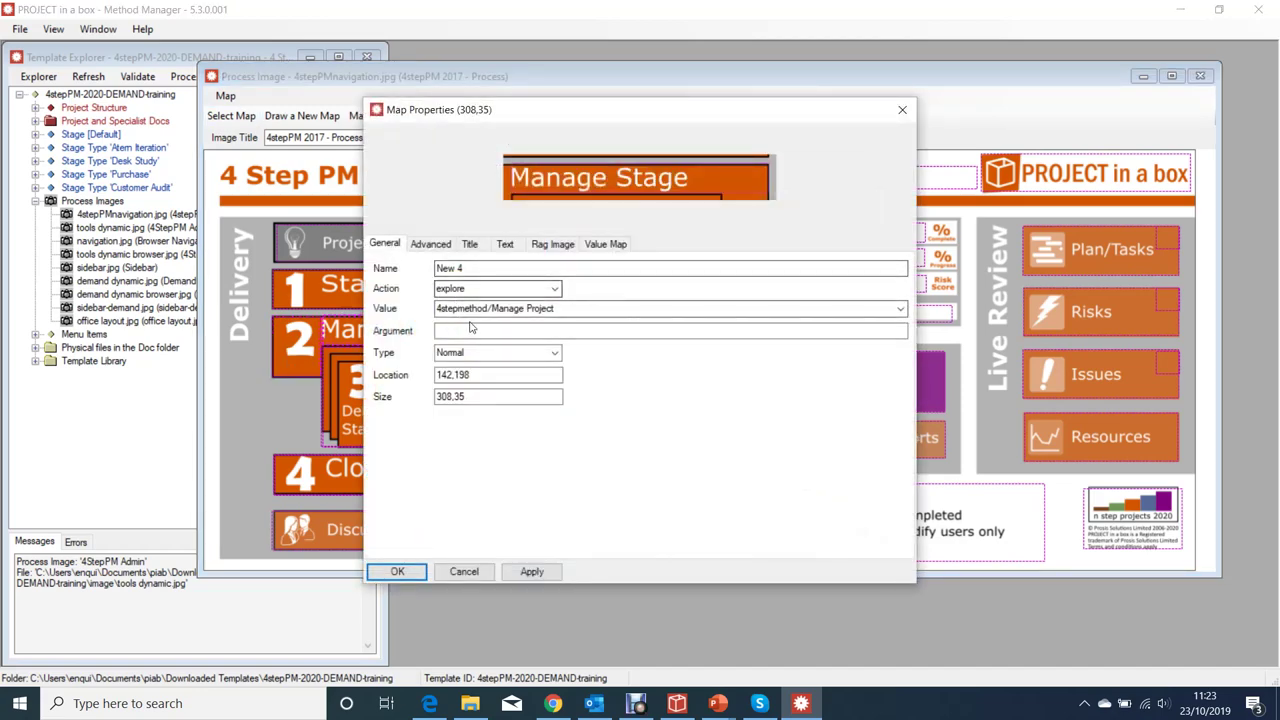
{"action": "left_click", "coordinate": [902, 109]}
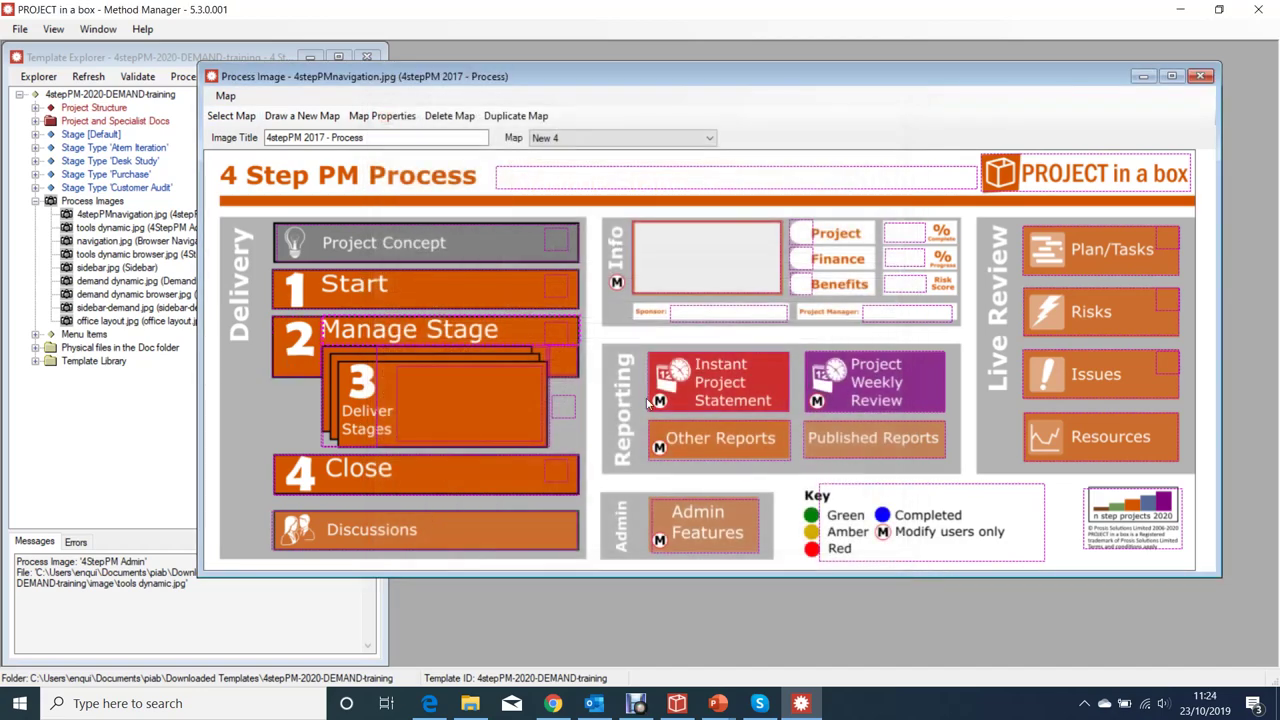
{"action": "double_click", "coordinate": [571, 362]}
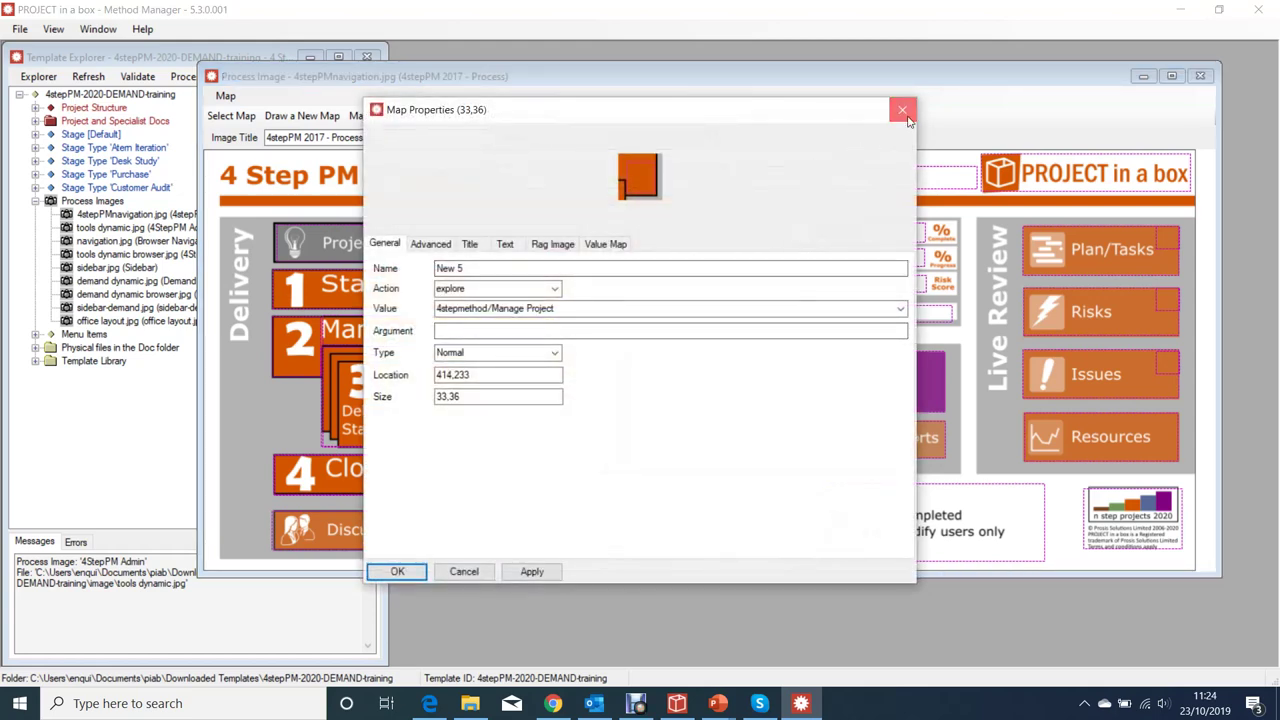
{"action": "left_click", "coordinate": [400, 571]}
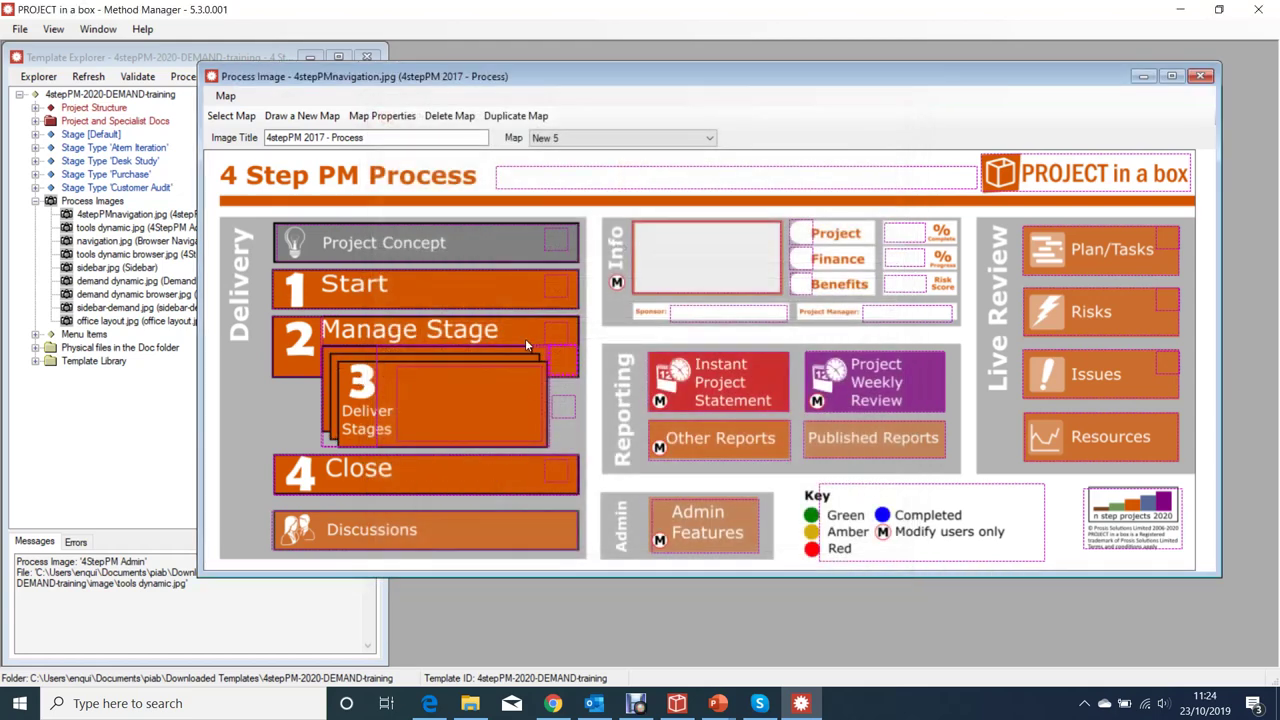
{"action": "left_click", "coordinate": [301, 367]}
{"action": "left_click", "coordinate": [301, 367]}
{"action": "left_click_drag", "start_coordinate": [381, 380], "coordinate": [323, 379]}
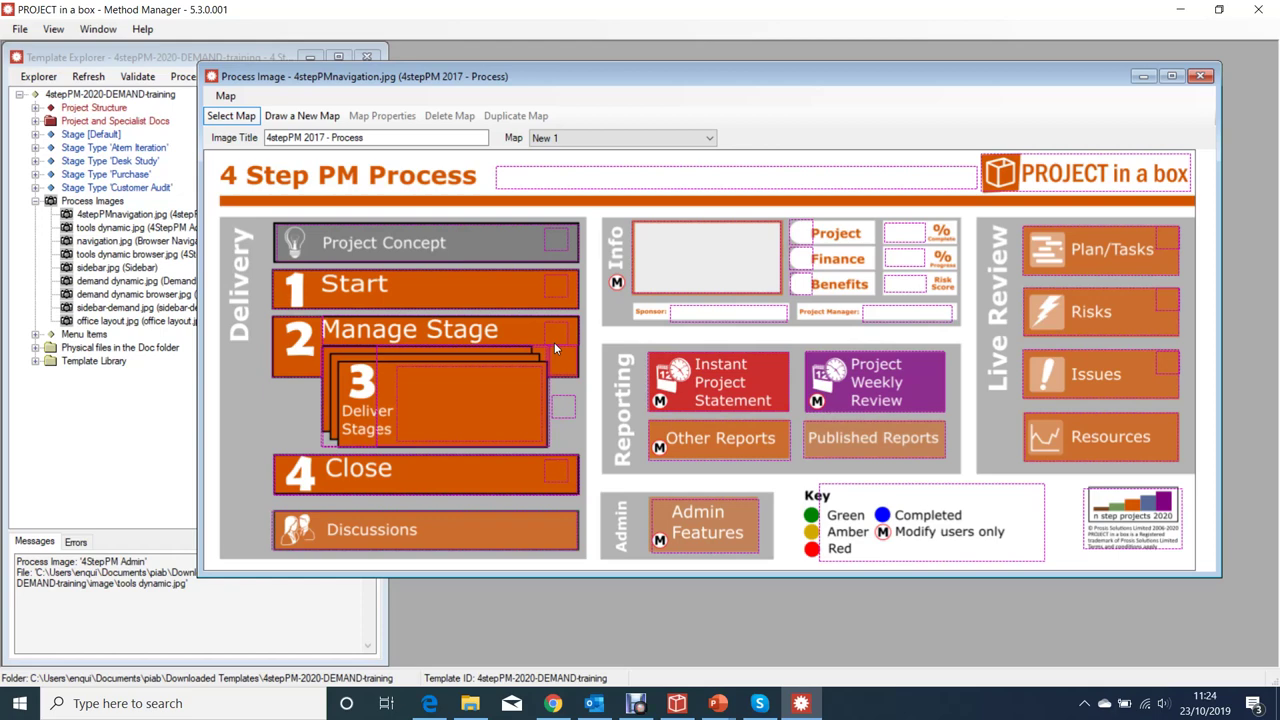
Close the 4 Step PM Process image and open the office layout.jpg process image with its whole plan in view
{"action": "left_click", "coordinate": [1201, 77]}
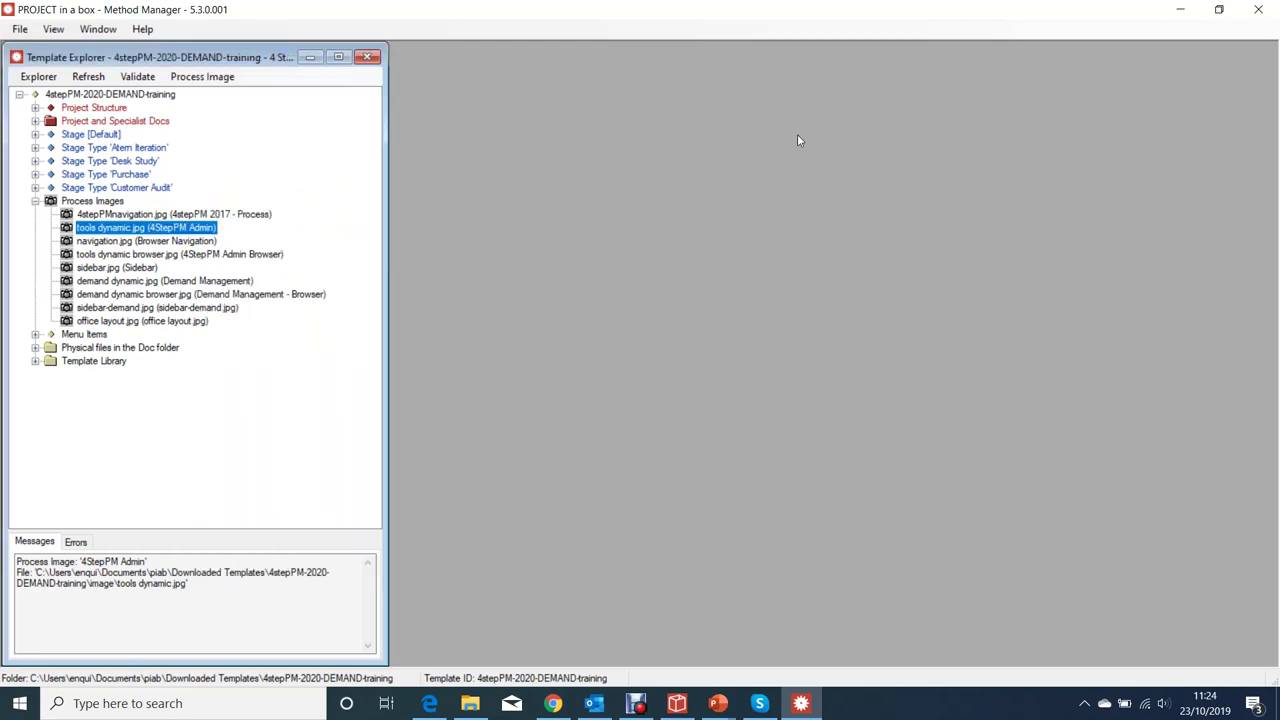
{"action": "left_click", "coordinate": [135, 322]}
{"action": "double_click", "coordinate": [135, 322]}
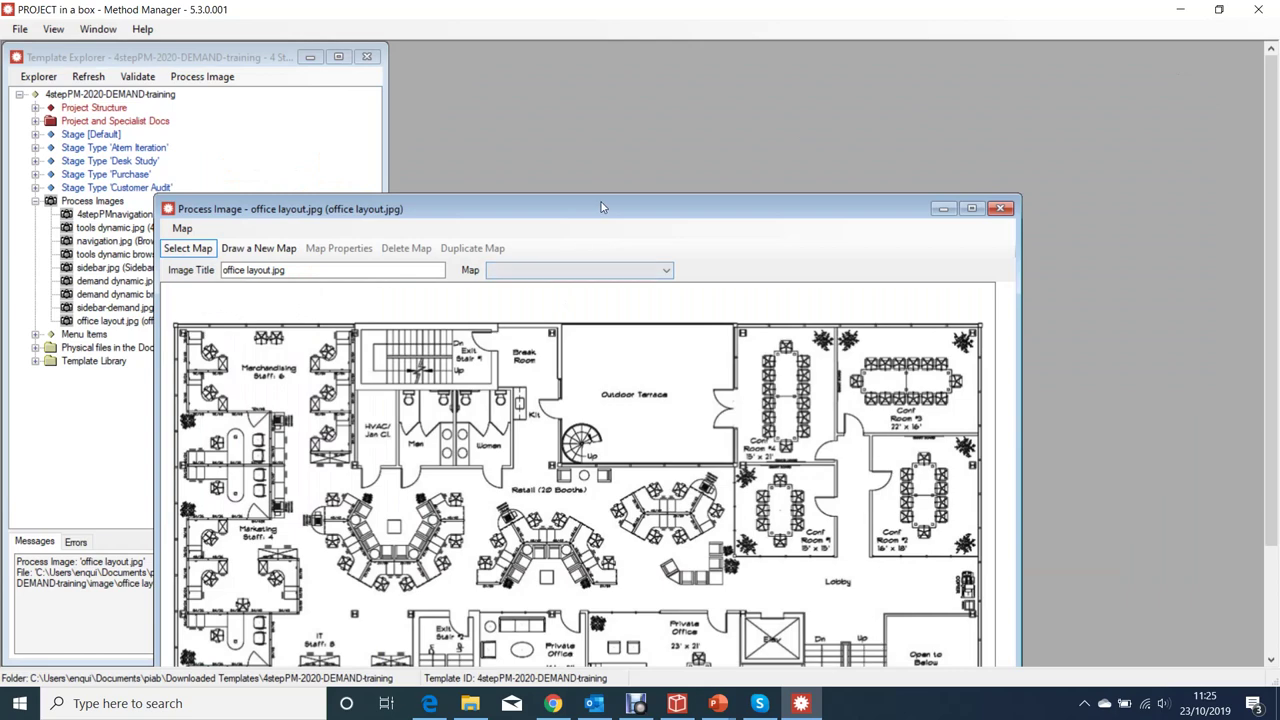
{"action": "mouse_move", "coordinate": [600, 207]}
{"action": "left_mouse_down"}
{"action": "mouse_move", "coordinate": [784, 63]}
{"action": "mouse_move", "coordinate": [748, 68]}
{"action": "left_mouse_up"}
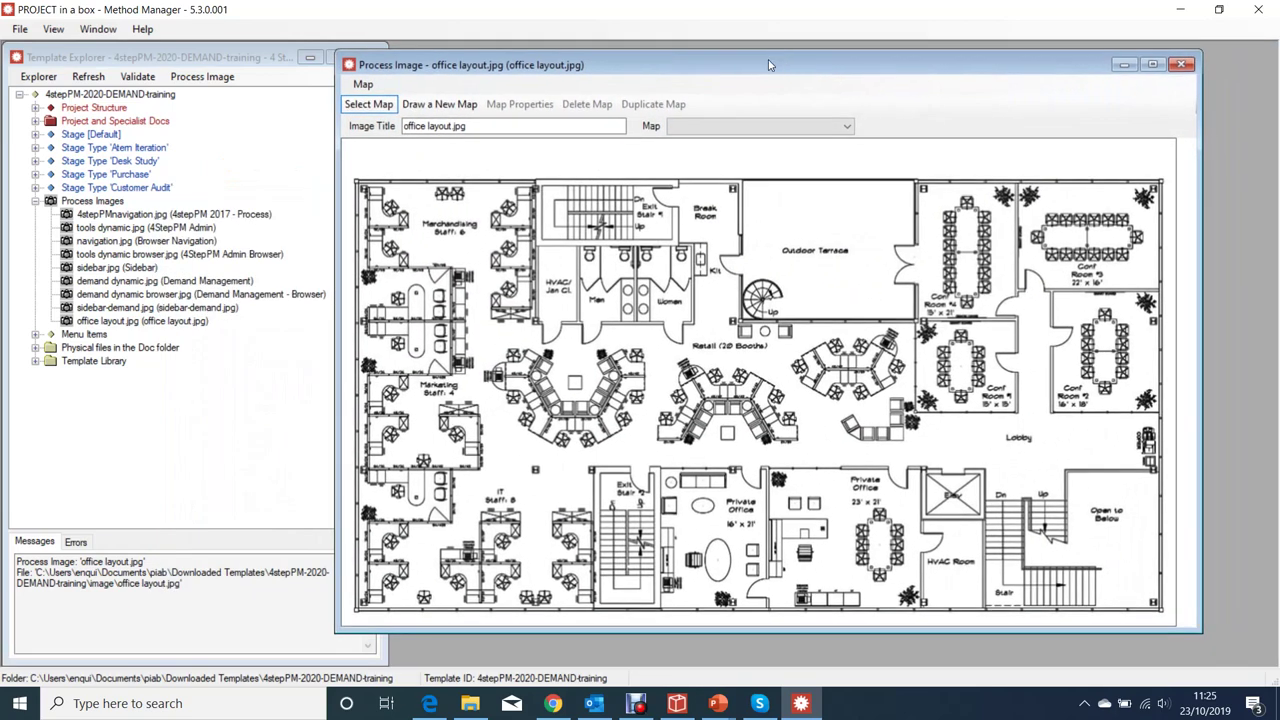
Draw a map about 173 by 143 over the Outdoor Terrace, with action explore and value 4stepmethod/Review Meeting
{"action": "left_click", "coordinate": [439, 104]}
{"action": "left_click_drag", "start_coordinate": [760, 193], "coordinate": [900, 311]}
{"action": "double_click", "coordinate": [858, 263]}
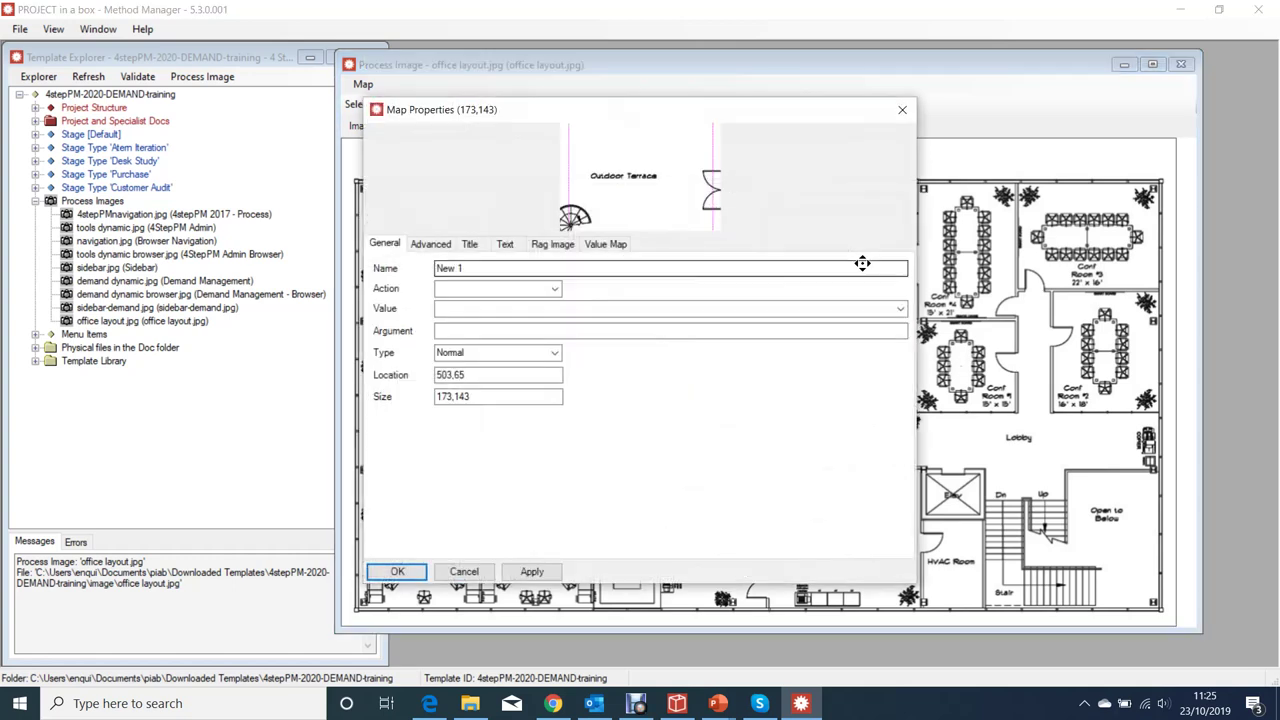
{"action": "left_click", "coordinate": [553, 288]}
{"action": "left_click", "coordinate": [470, 315]}
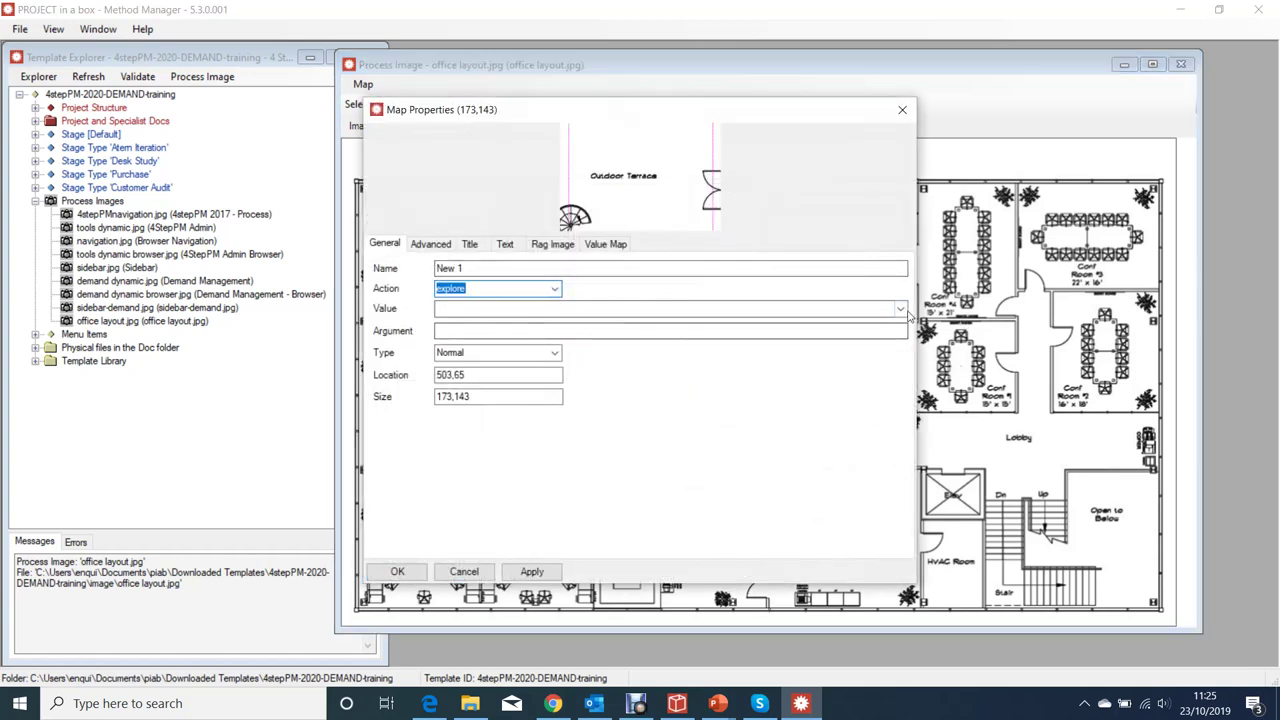
{"action": "left_click", "coordinate": [505, 309]}
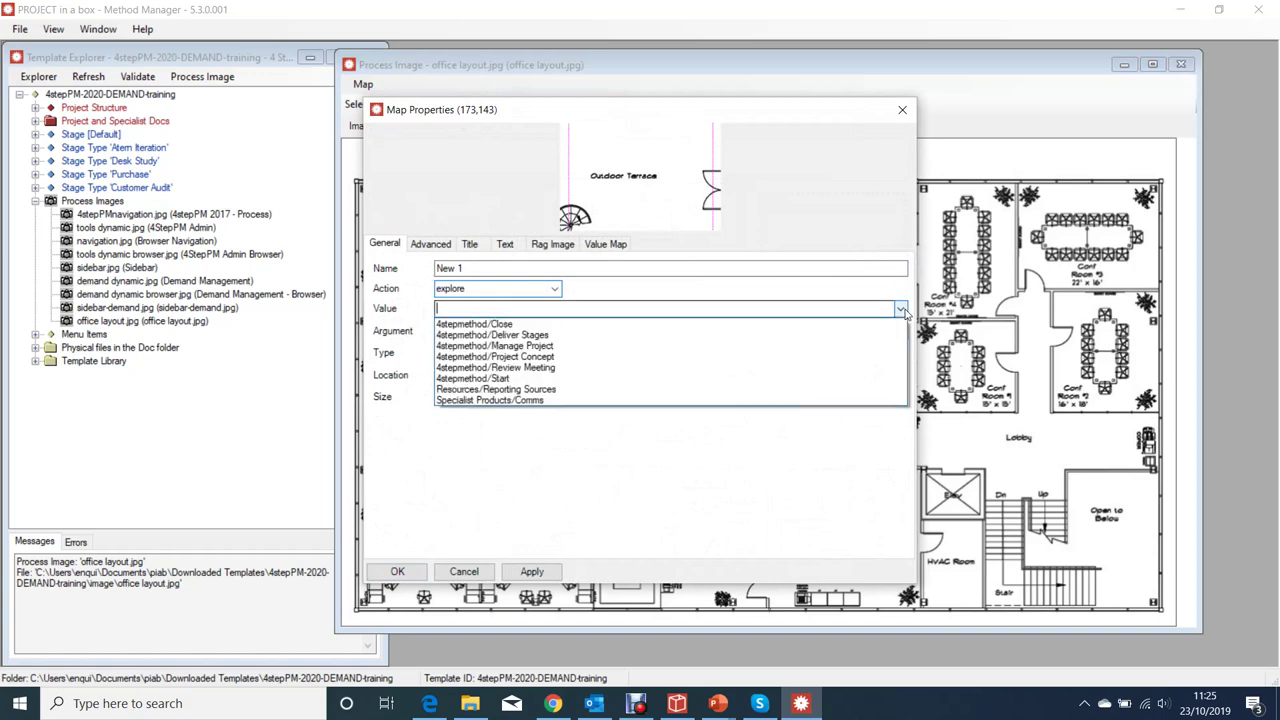
{"action": "left_click", "coordinate": [509, 369]}
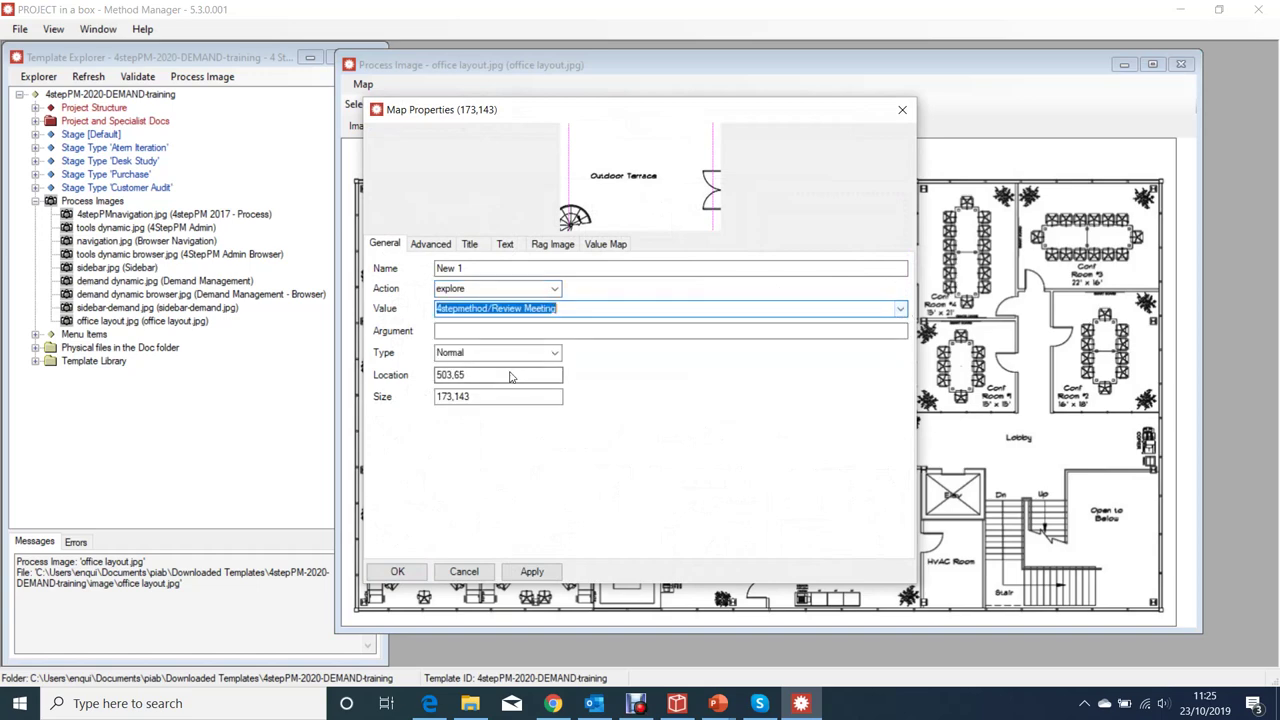
Confirm the Outdoor Terrace map and draw one about 131 by 155 over Conf Room #3, with action explore and value 4stepmethod/Close
{"action": "left_click", "coordinate": [418, 579]}
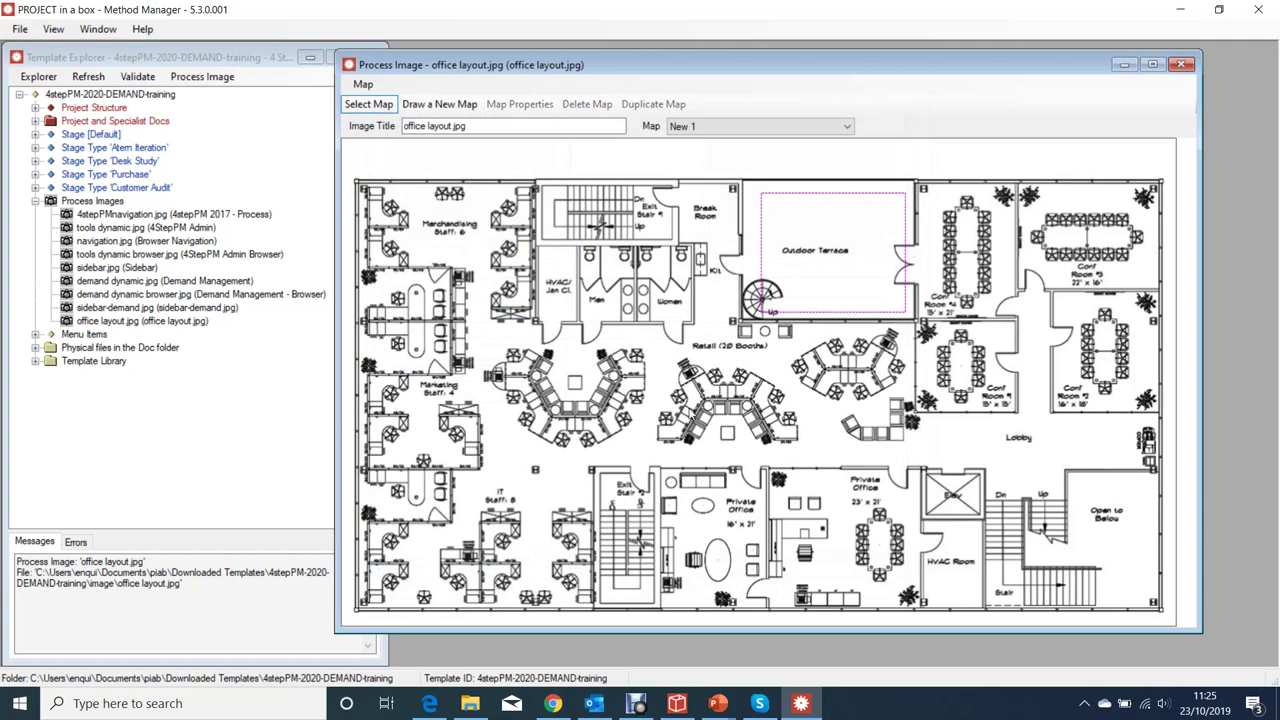
{"action": "left_click", "coordinate": [424, 111]}
{"action": "mouse_move", "coordinate": [1029, 188]}
{"action": "left_mouse_down"}
{"action": "mouse_move", "coordinate": [1066, 268]}
{"action": "mouse_move", "coordinate": [1138, 318]}
{"action": "left_mouse_up"}
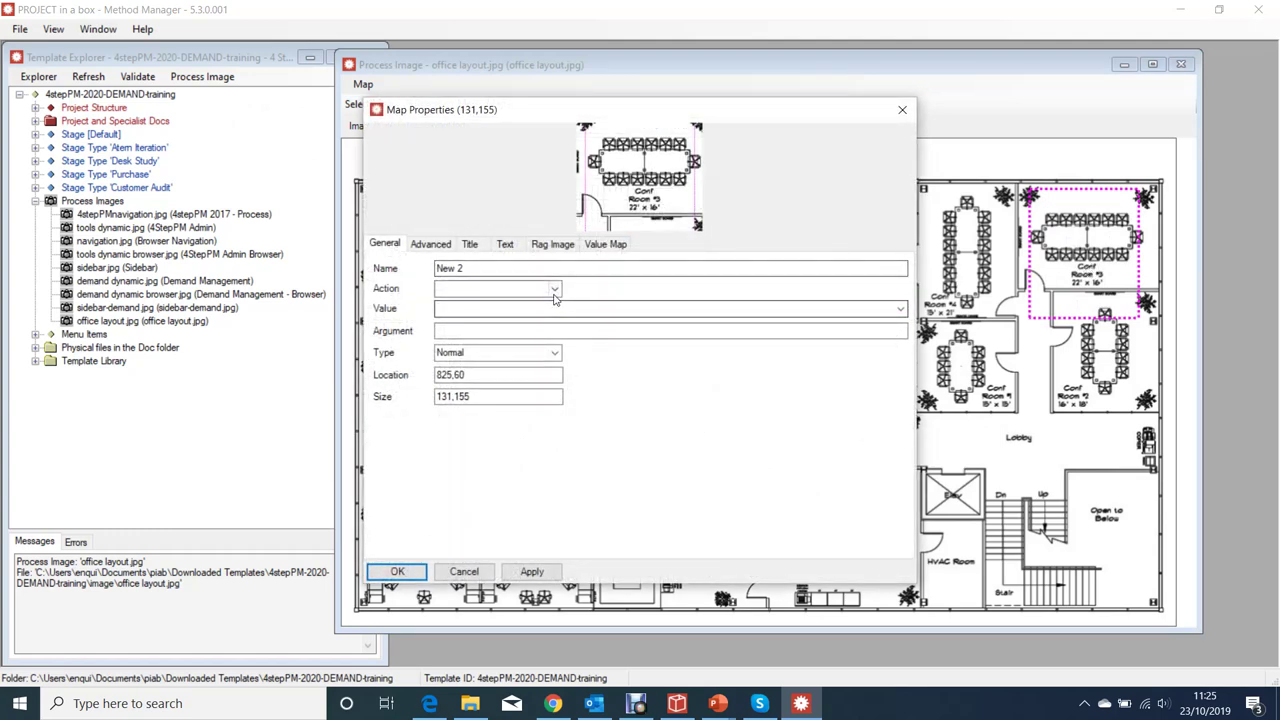
{"action": "left_click", "coordinate": [555, 289]}
{"action": "left_click", "coordinate": [469, 315]}
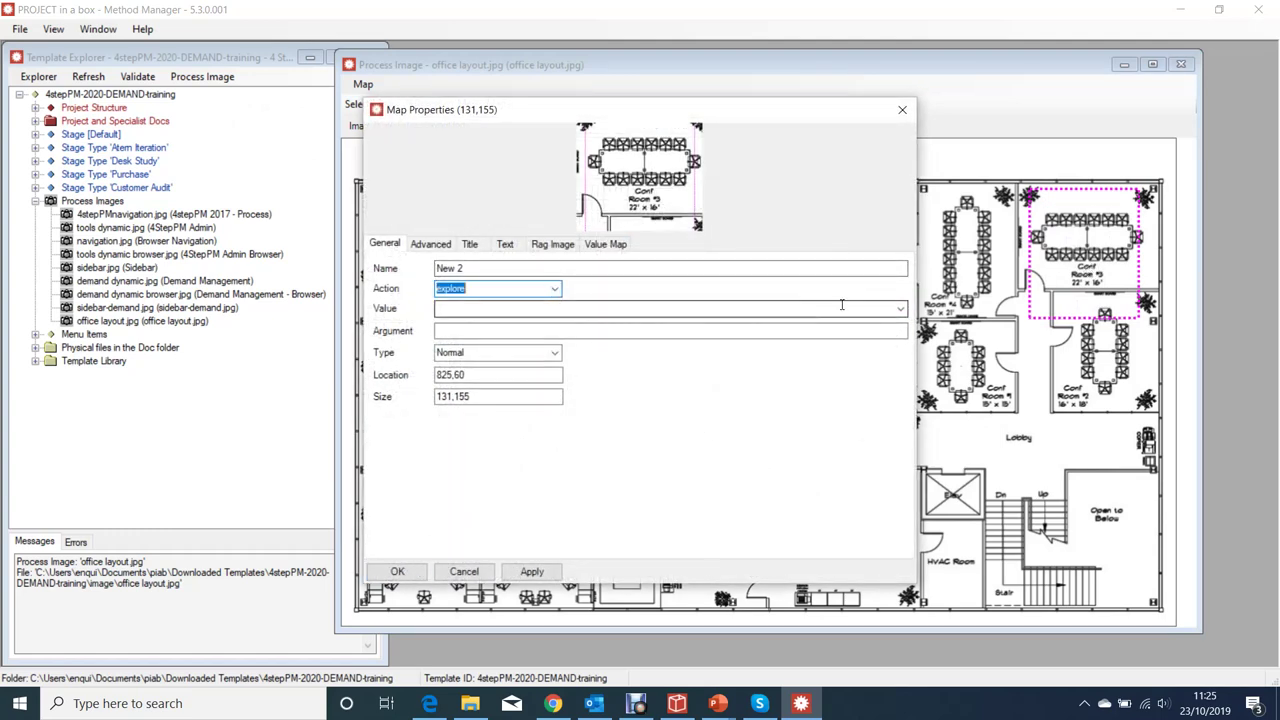
{"action": "left_click", "coordinate": [900, 310]}
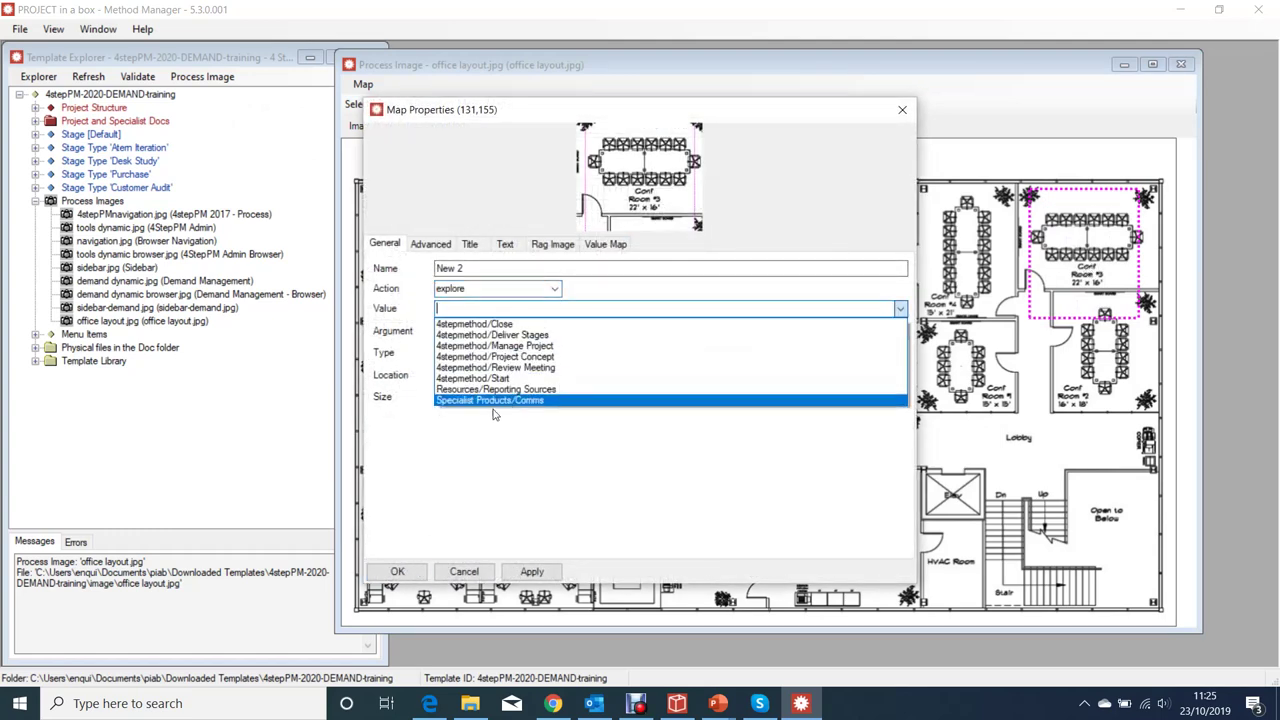
{"action": "left_click", "coordinate": [518, 325]}
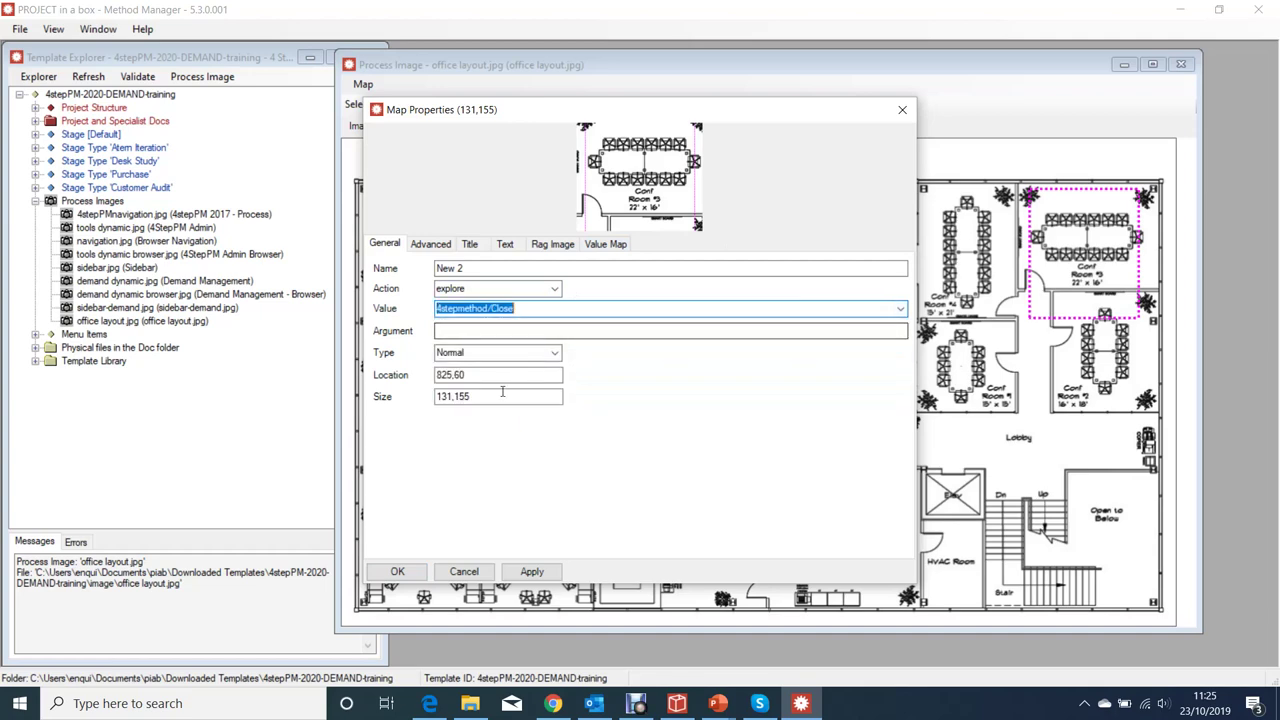
{"action": "left_click", "coordinate": [397, 571]}
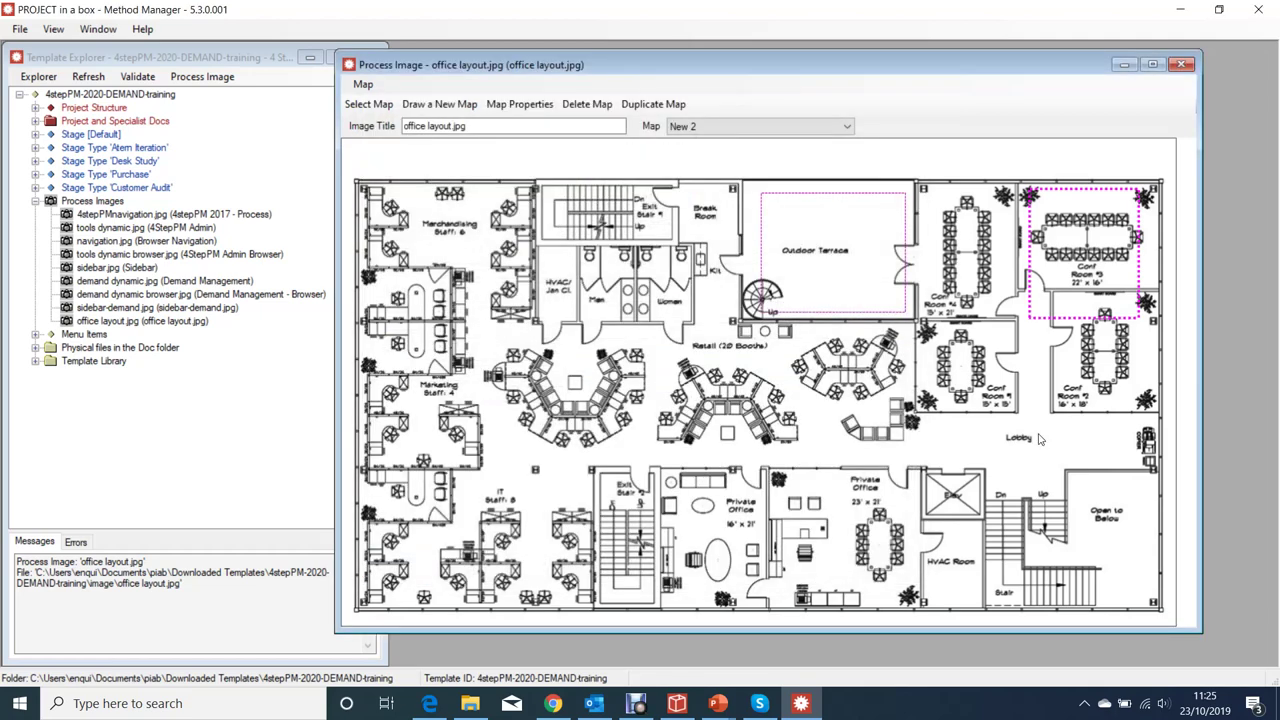
Draw a map about 169 by 168 over the Open to Below stair area, with action image and value 4stepPM 2017 - Process
{"action": "left_click", "coordinate": [440, 106]}
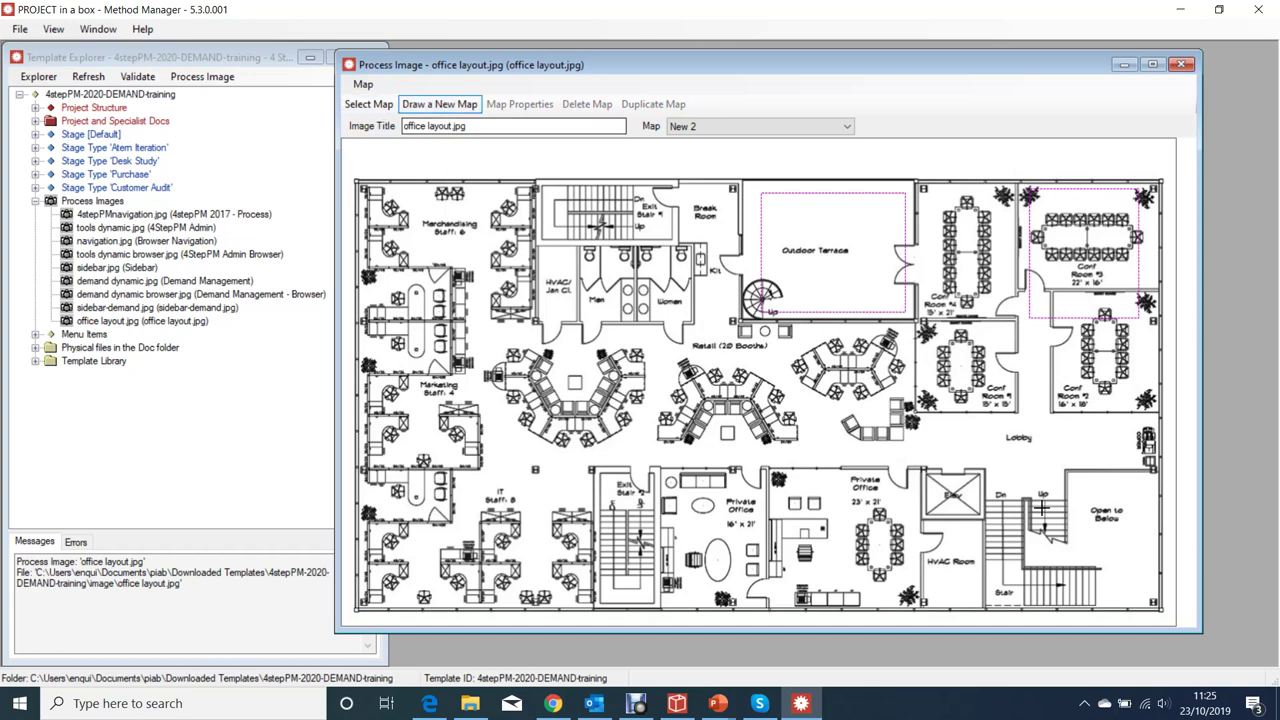
{"action": "left_click_drag", "start_coordinate": [1005, 462], "coordinate": [1150, 602]}
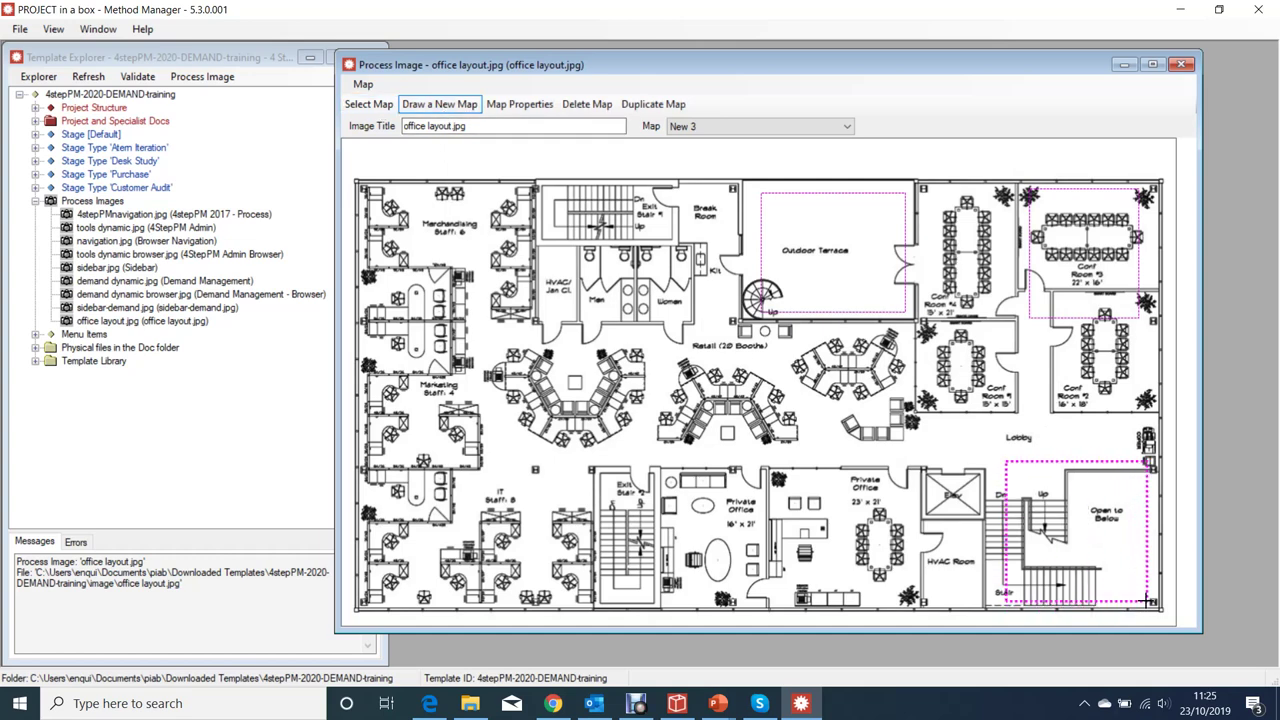
{"action": "double_click", "coordinate": [1097, 548]}
{"action": "left_click", "coordinate": [555, 289]}
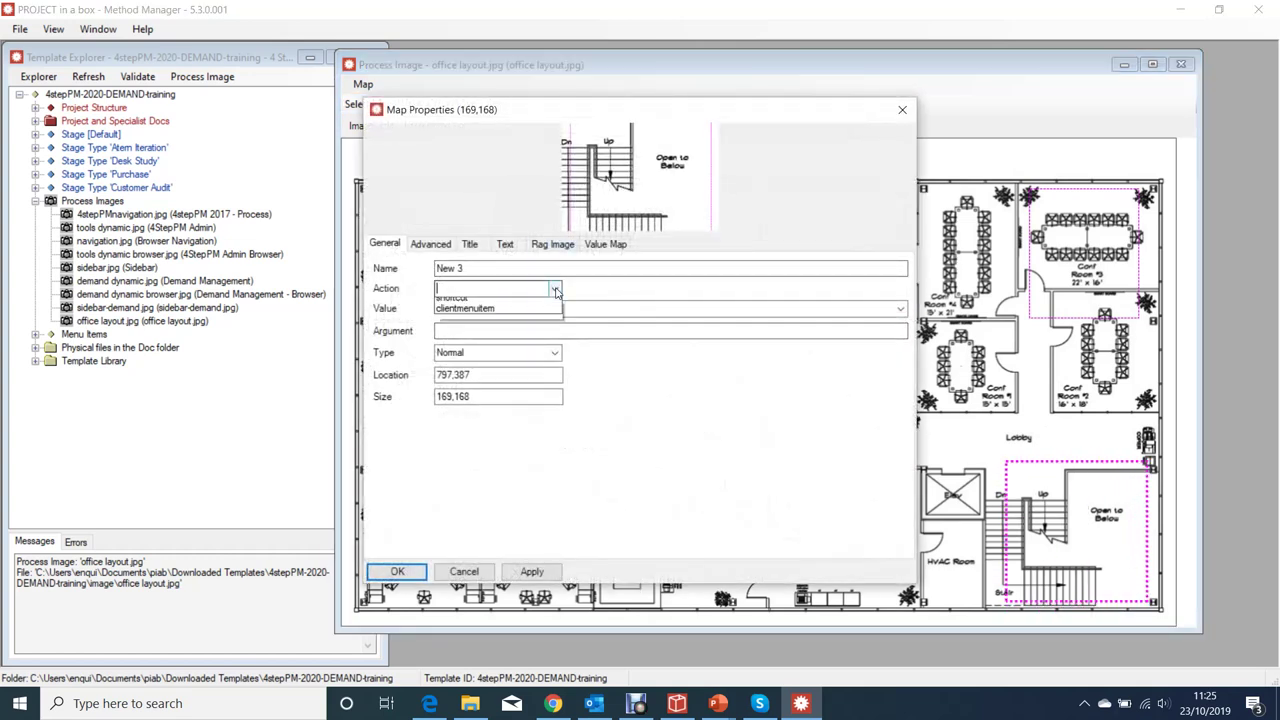
{"action": "left_click", "coordinate": [469, 306]}
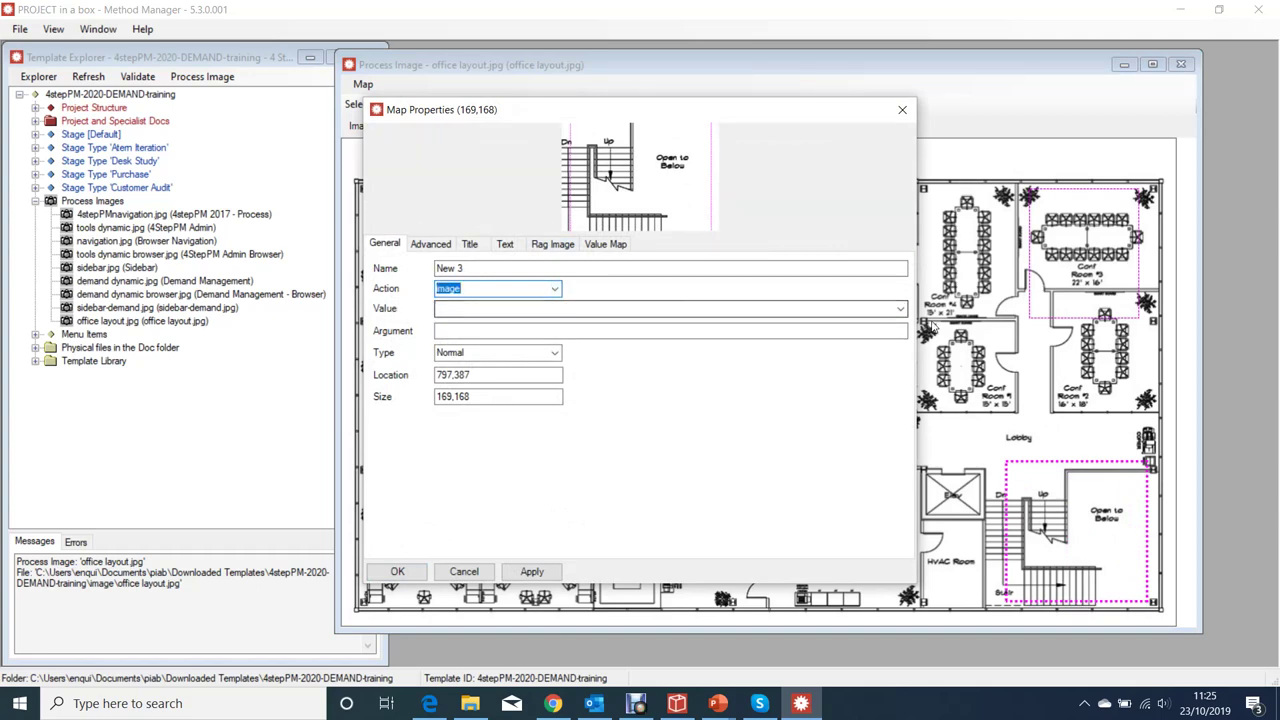
{"action": "left_click", "coordinate": [505, 310]}
{"action": "left_click", "coordinate": [529, 325]}
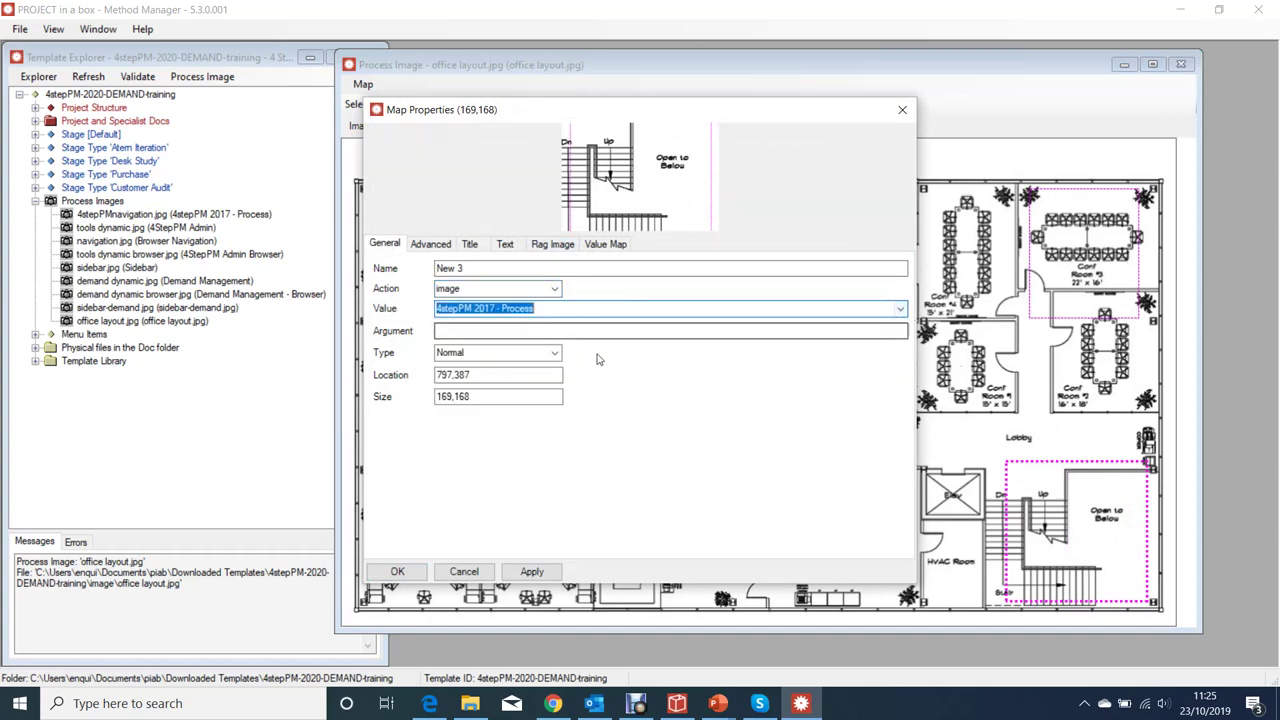
{"action": "left_click", "coordinate": [398, 572]}
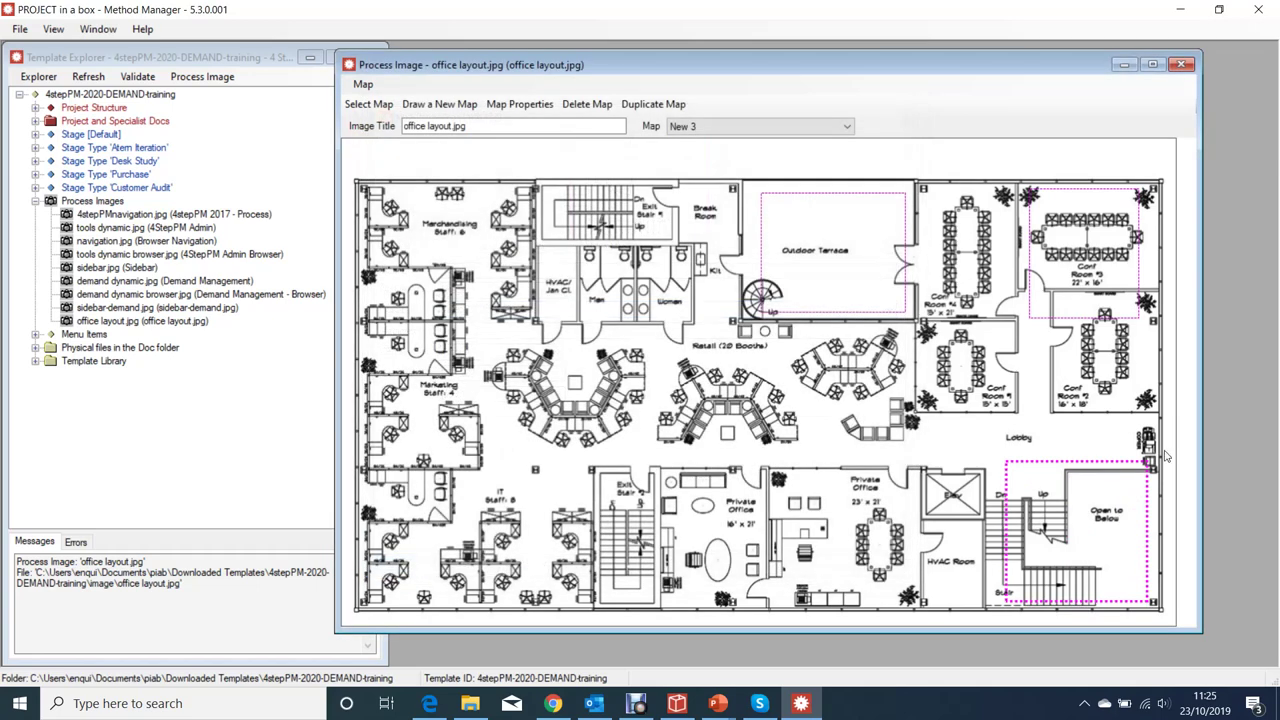
{"action": "left_click", "coordinate": [1083, 441]}
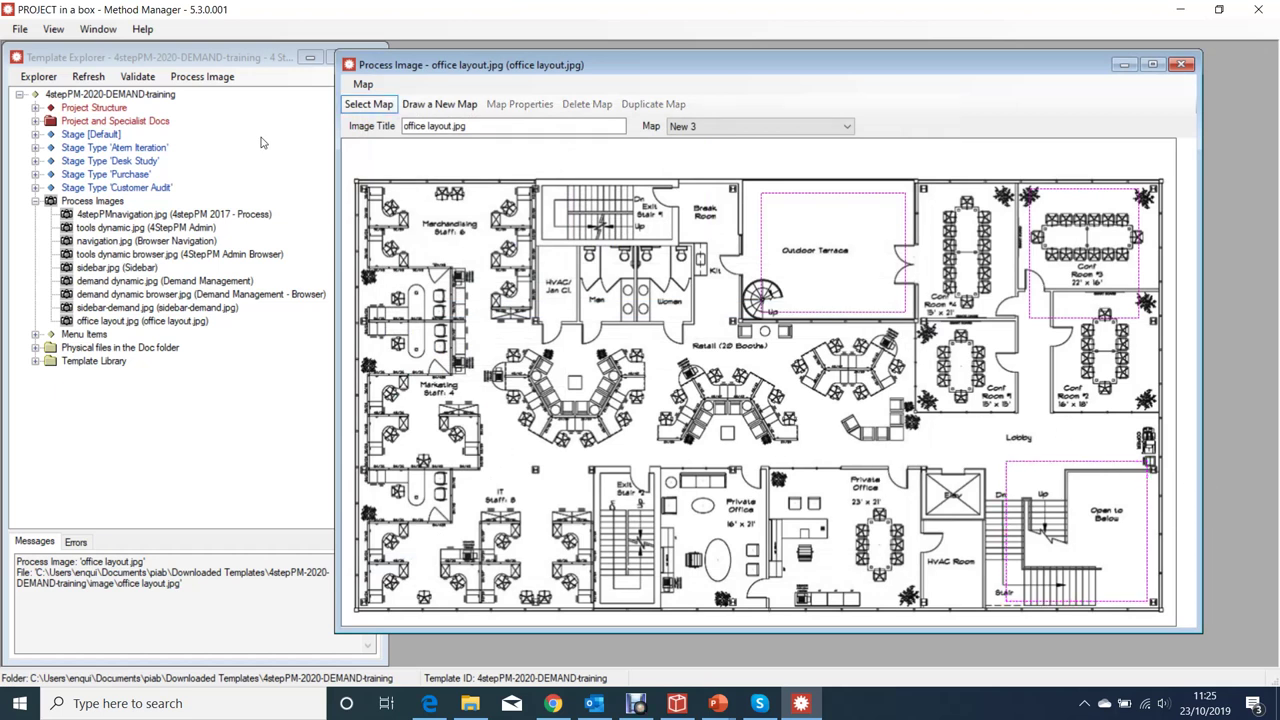
Draw a map about 202 by 236 over the washrooms and the desk cluster below, with action shortcut and value Benefits Guidance.url
{"action": "left_click", "coordinate": [433, 107]}
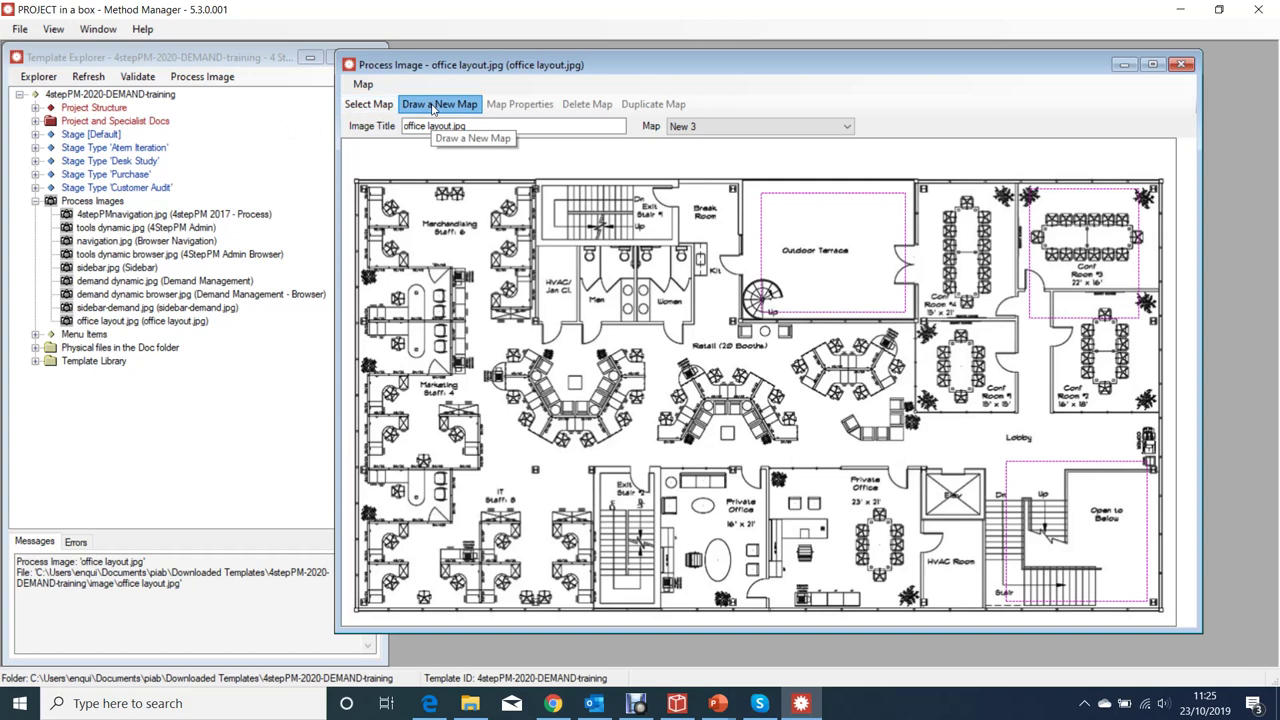
{"action": "left_click_drag", "start_coordinate": [513, 247], "coordinate": [690, 452]}
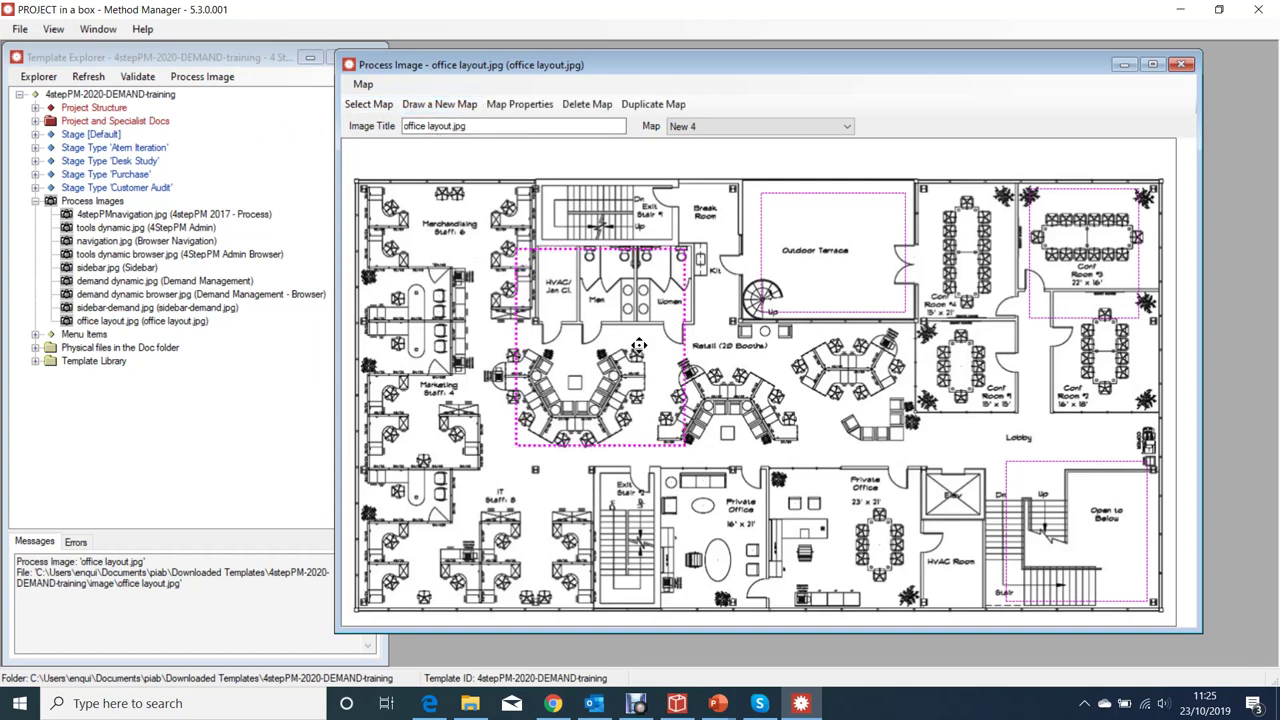
{"action": "left_click", "coordinate": [554, 288]}
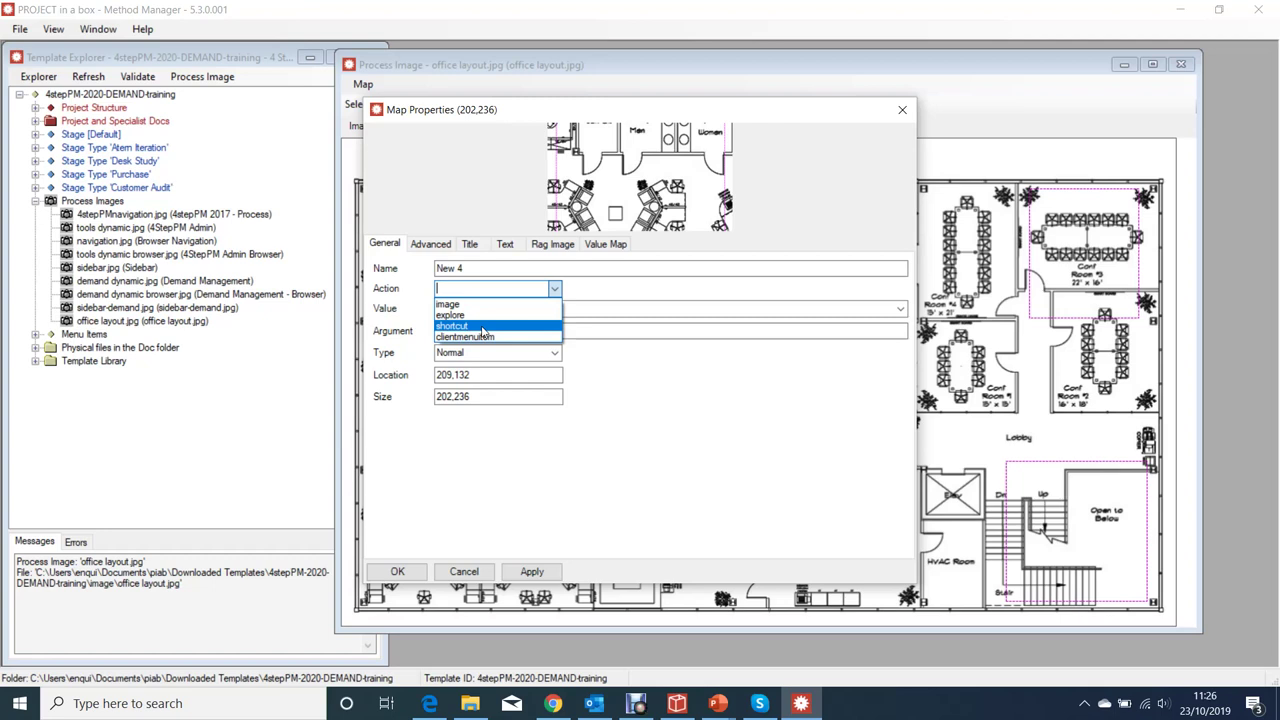
{"action": "left_click", "coordinate": [483, 326]}
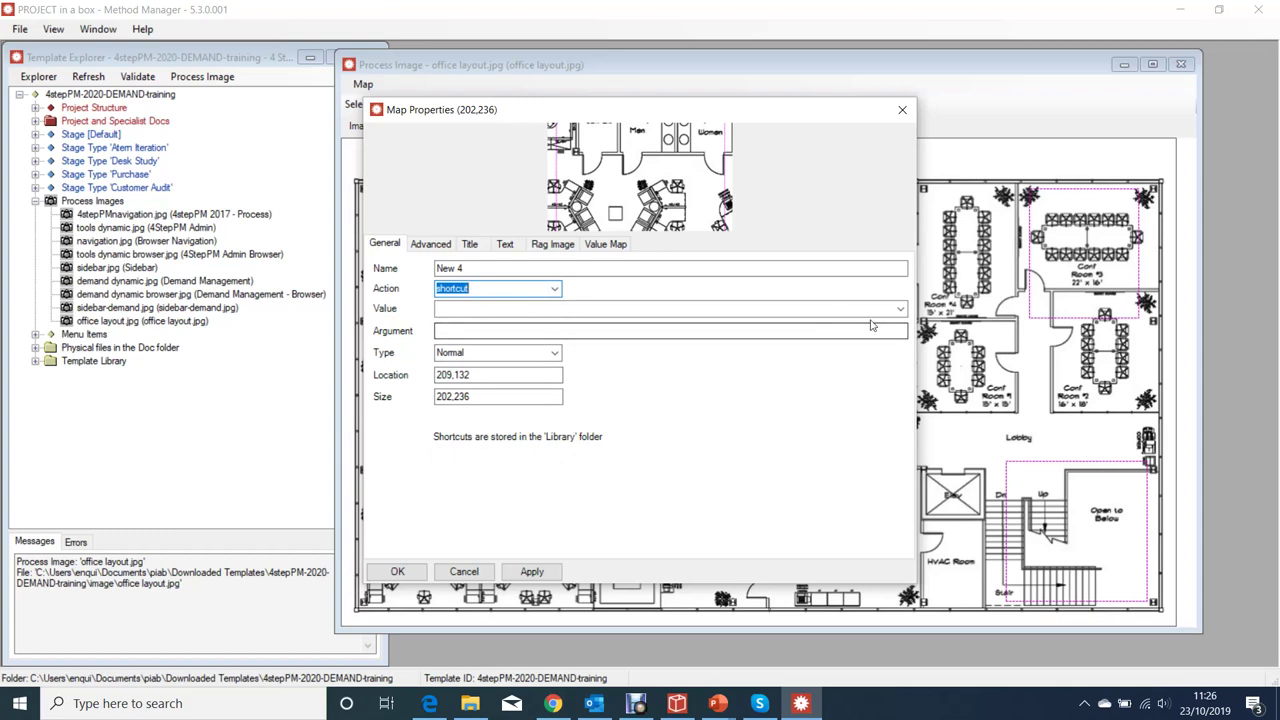
{"action": "left_click", "coordinate": [900, 309]}
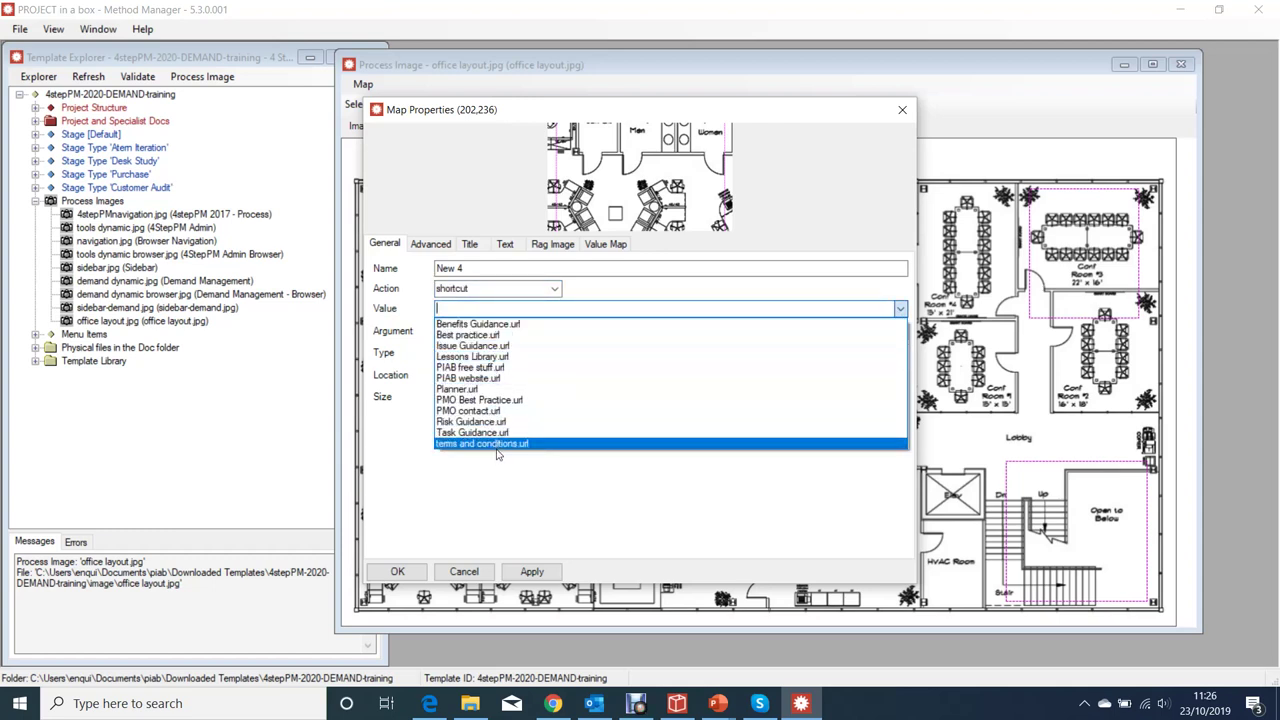
{"action": "left_click", "coordinate": [482, 328]}
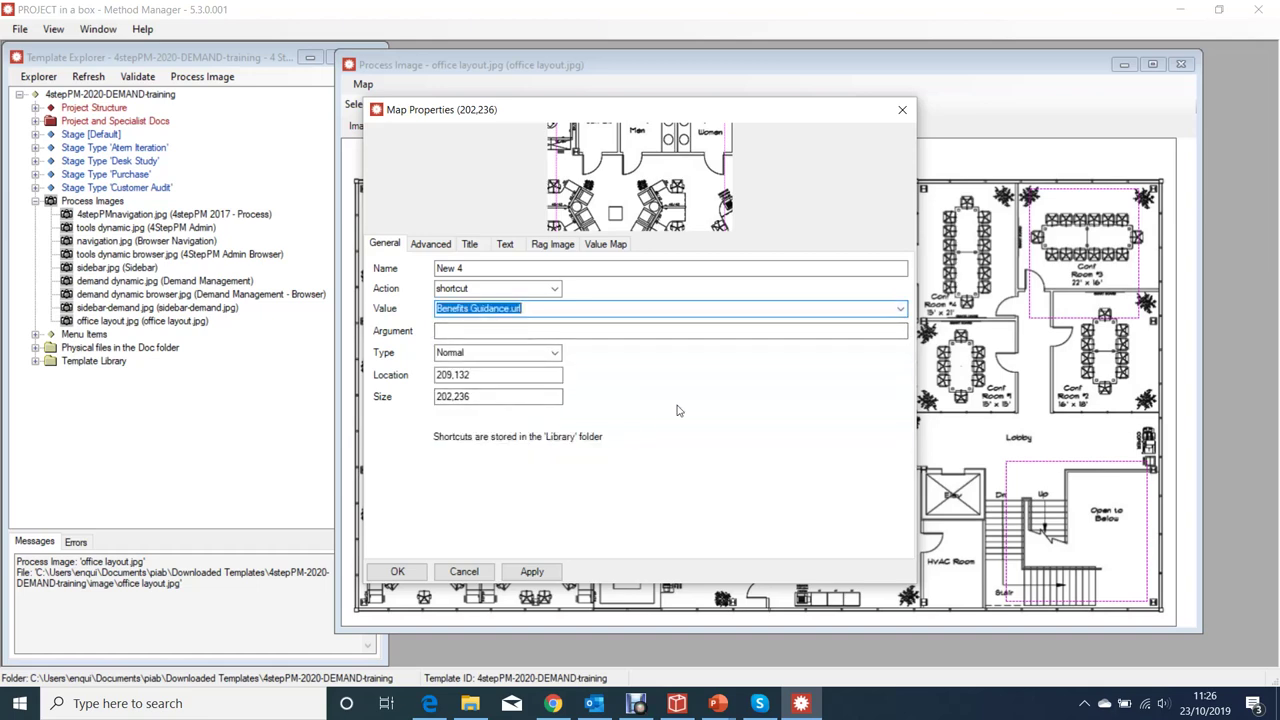
{"action": "left_click", "coordinate": [397, 571]}
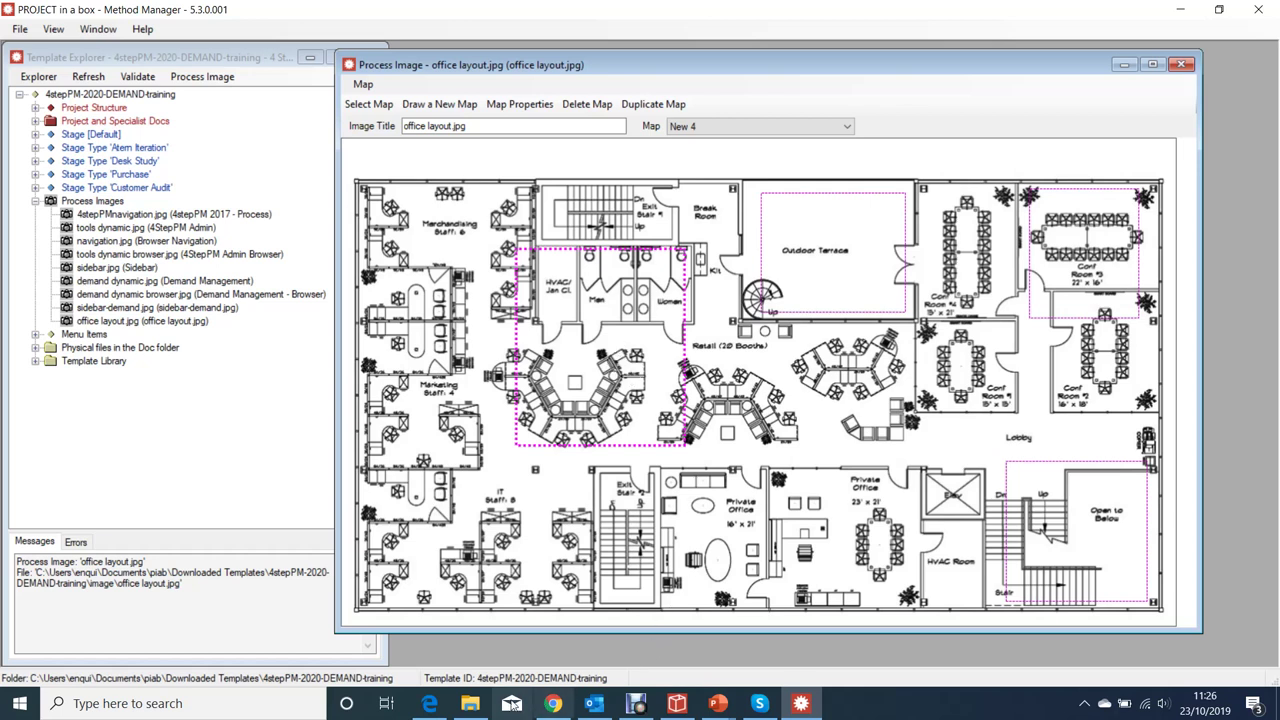
Switch to File Explorer and examine the shortcuts in the 4stepPM-2020-DEMAND-training library folder, then return to the process image
{"action": "mouse_move", "coordinate": [466, 708]}
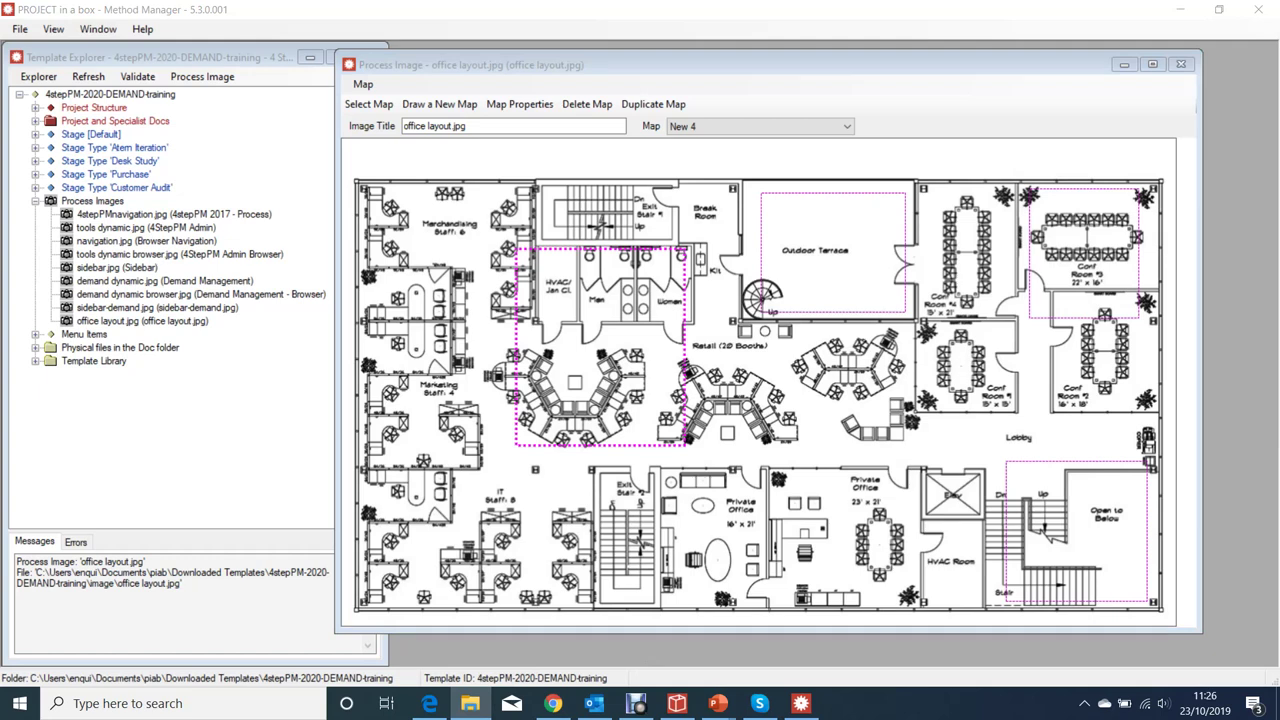
{"action": "left_click", "coordinate": [470, 703]}
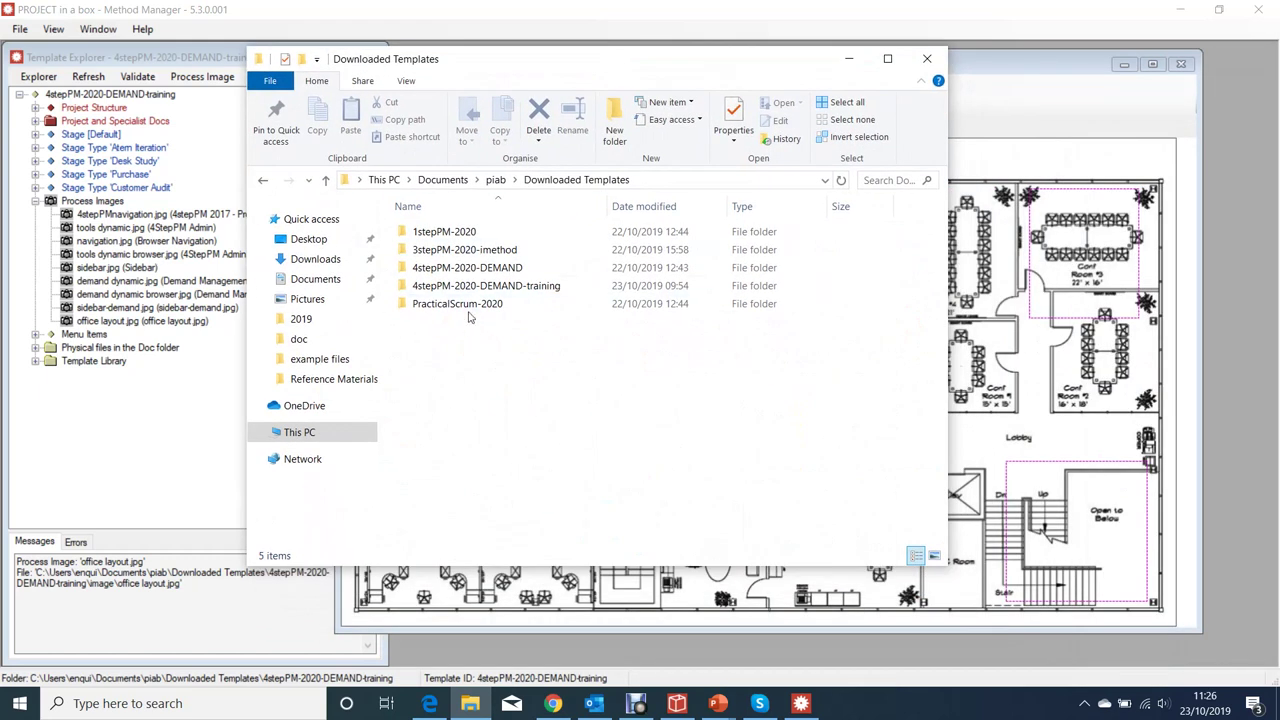
{"action": "left_click", "coordinate": [476, 287]}
{"action": "double_click", "coordinate": [476, 287]}
{"action": "double_click", "coordinate": [445, 267]}
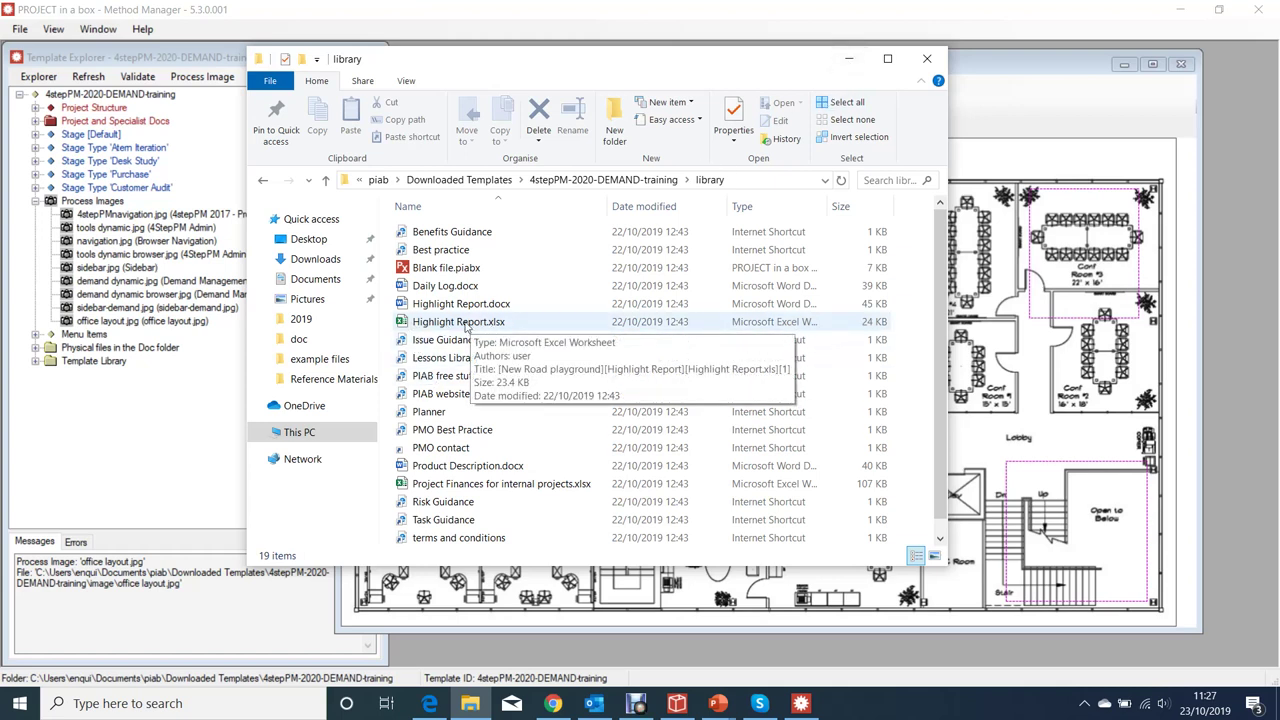
{"action": "left_click", "coordinate": [849, 59]}
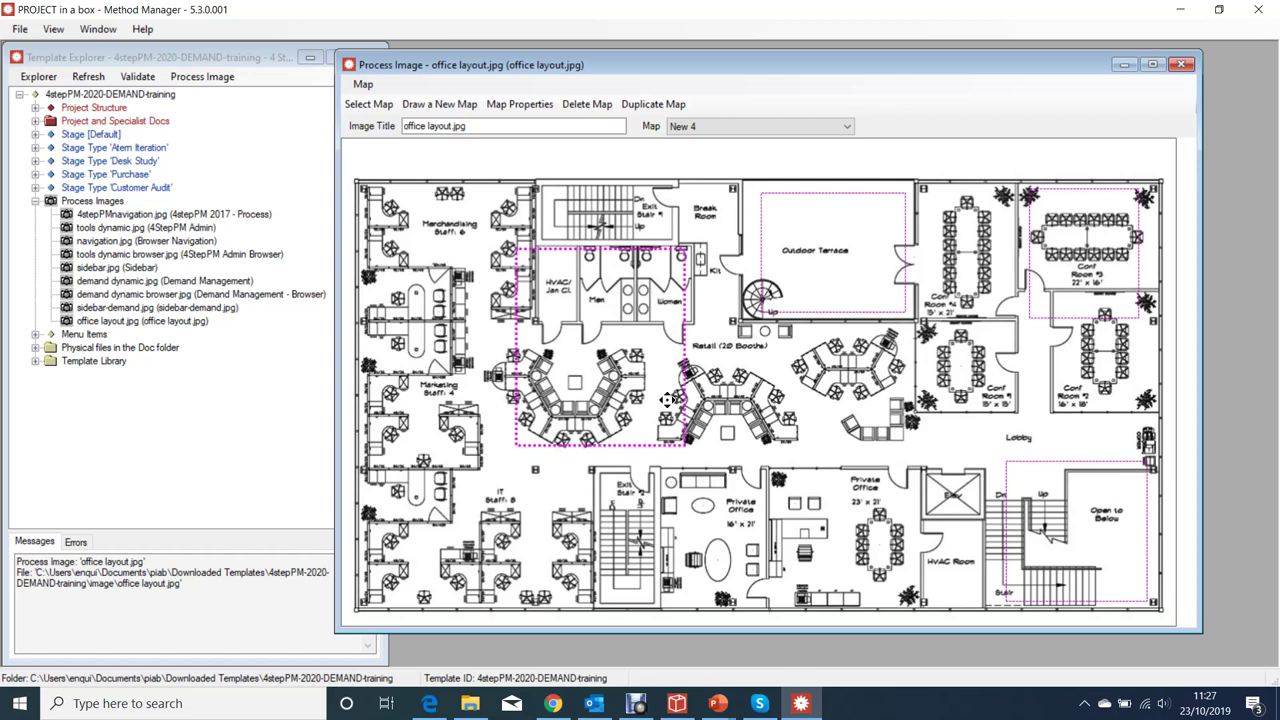
Draw a map about 210 by 105 over the Exit Stair #2 area, with action clientmenuitem and value collaboration
{"action": "left_click", "coordinate": [440, 104]}
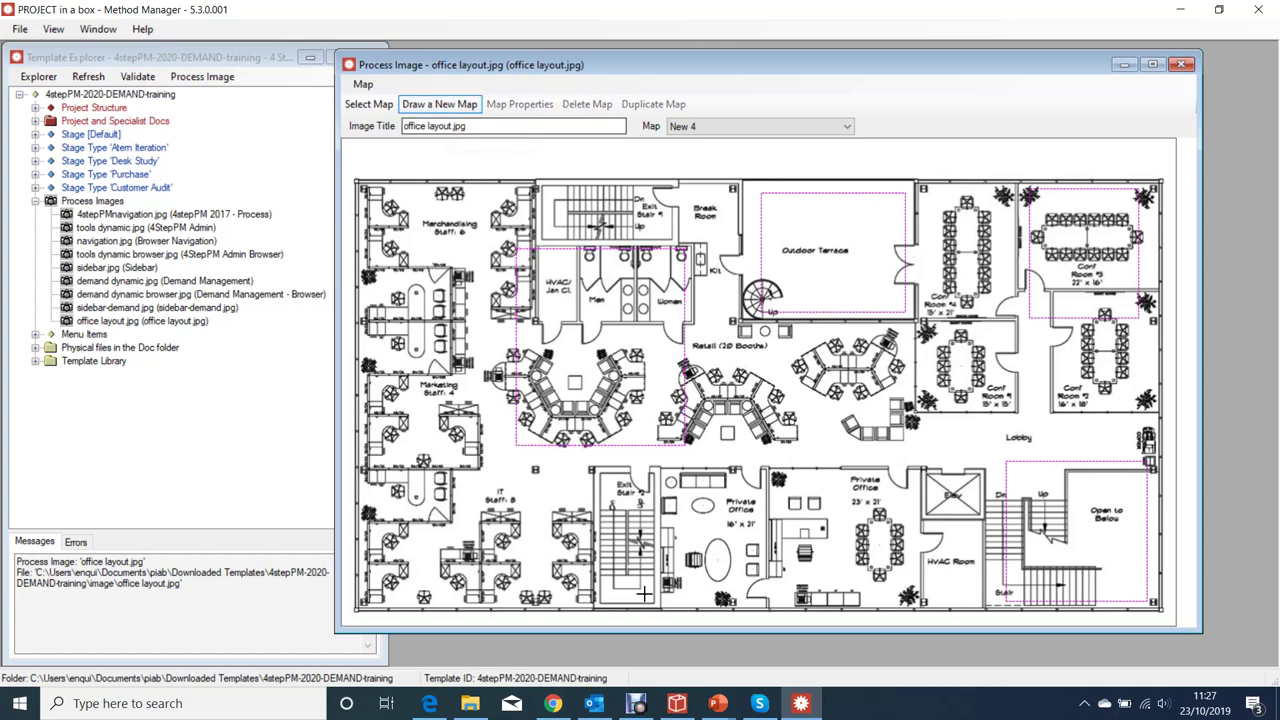
{"action": "left_click_drag", "start_coordinate": [532, 466], "coordinate": [706, 552]}
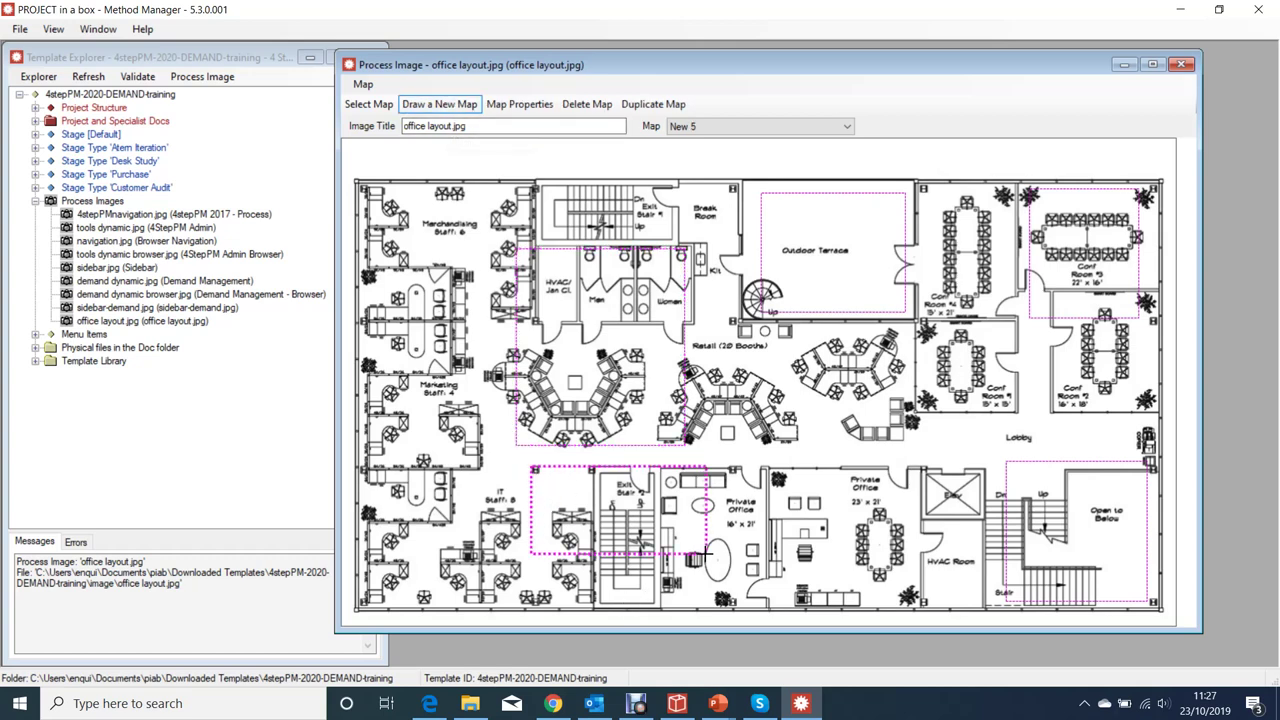
{"action": "double_click", "coordinate": [631, 527]}
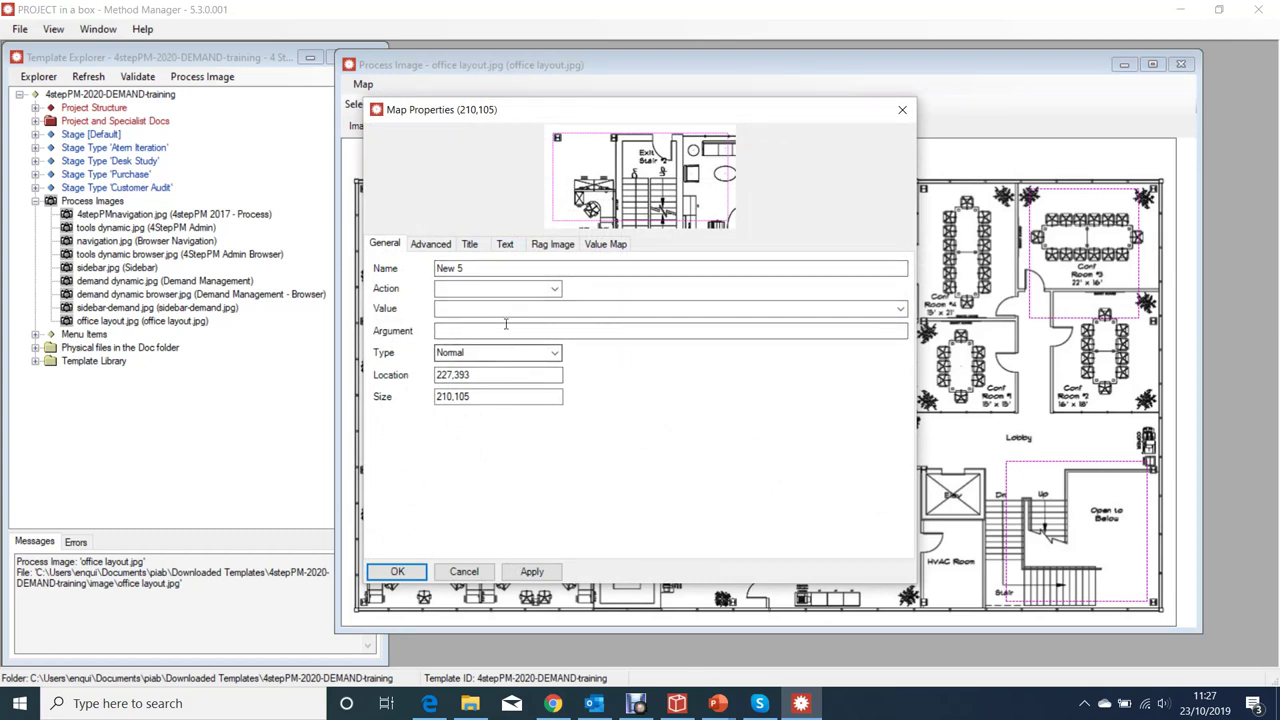
{"action": "left_click", "coordinate": [554, 292]}
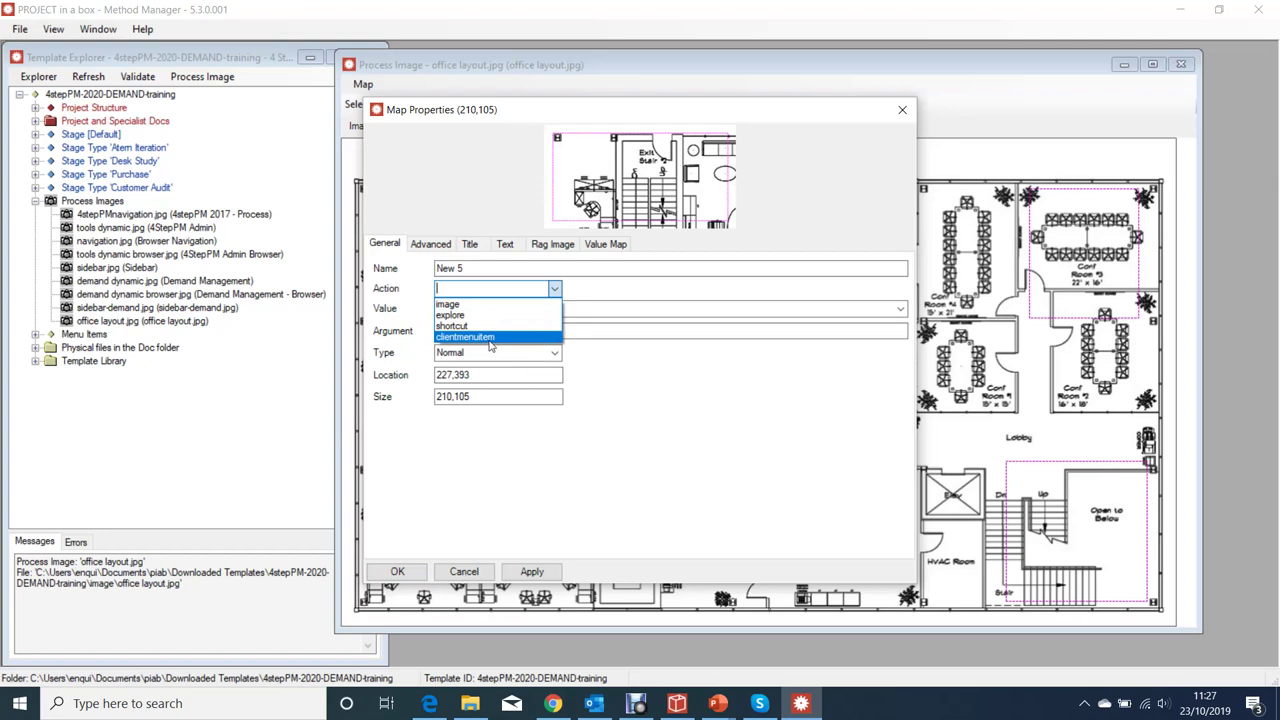
{"action": "left_click", "coordinate": [490, 338]}
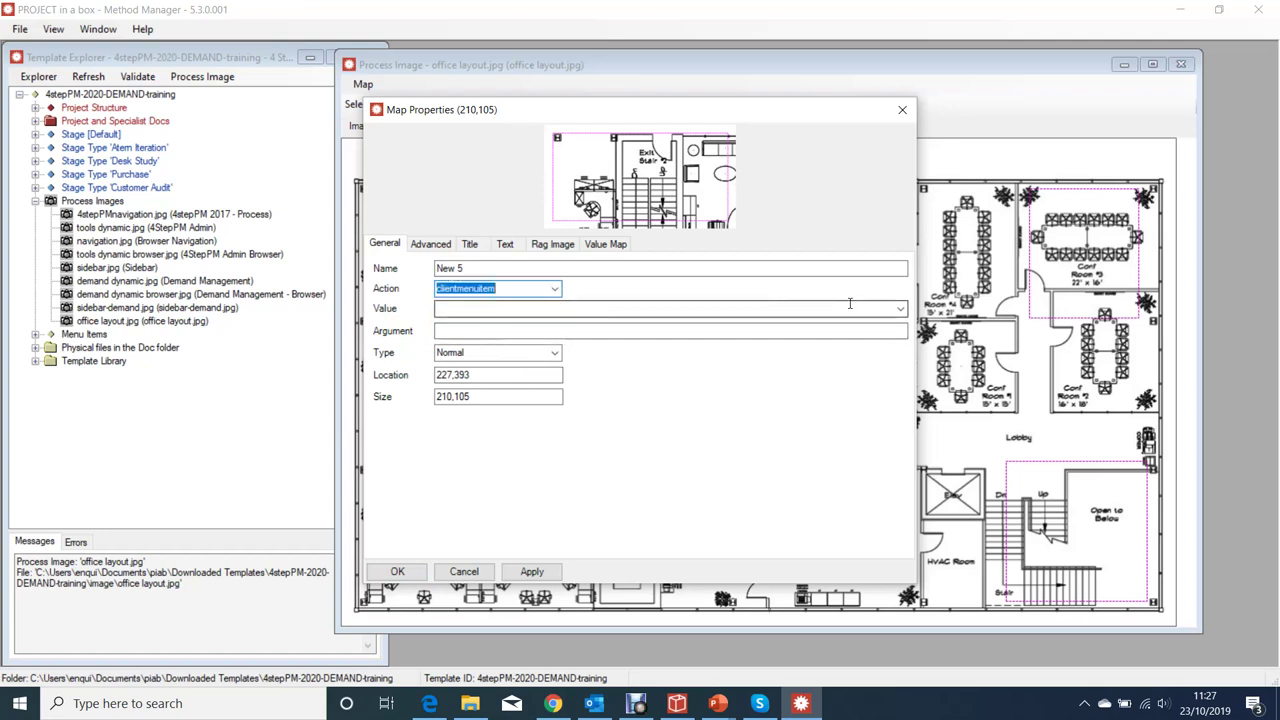
{"action": "left_click", "coordinate": [903, 311]}
{"action": "scroll", "coordinate": [905, 355], "scroll_direction": "down", "scroll_amount": 1}
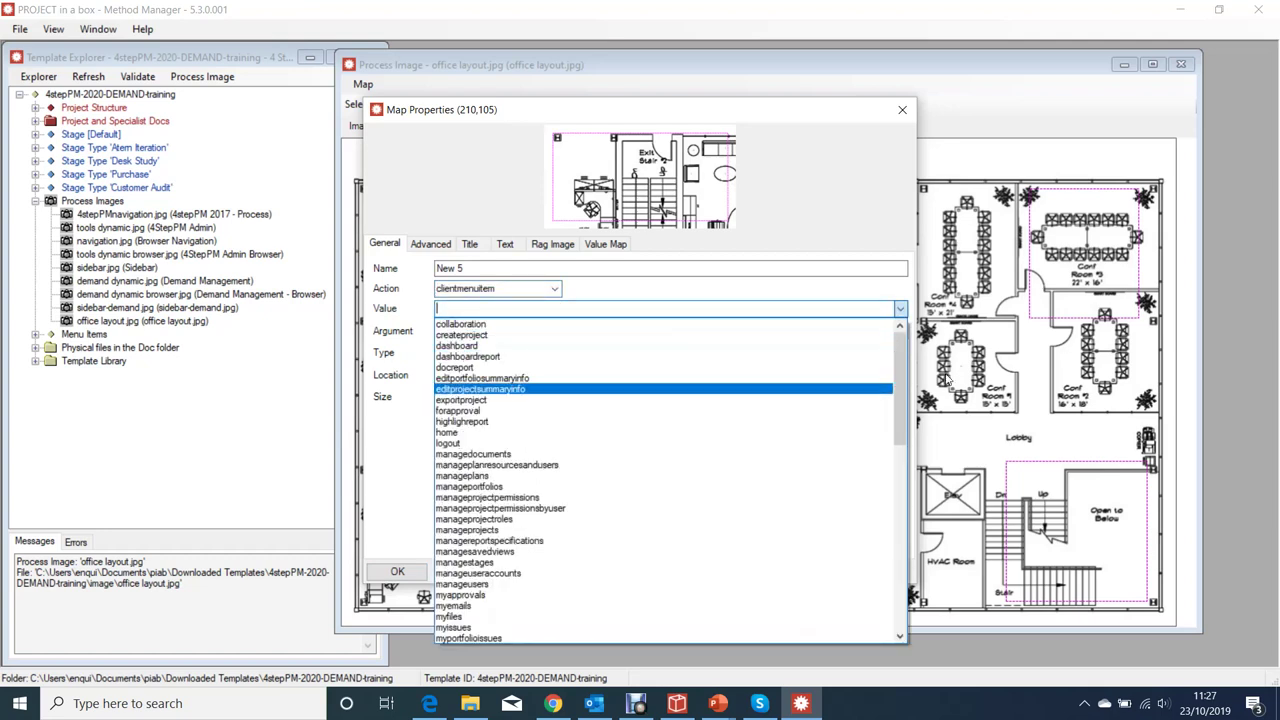
{"action": "mouse_move", "coordinate": [905, 355]}
{"action": "left_mouse_down"}
{"action": "mouse_move", "coordinate": [902, 550]}
{"action": "mouse_move", "coordinate": [918, 335]}
{"action": "left_mouse_up"}
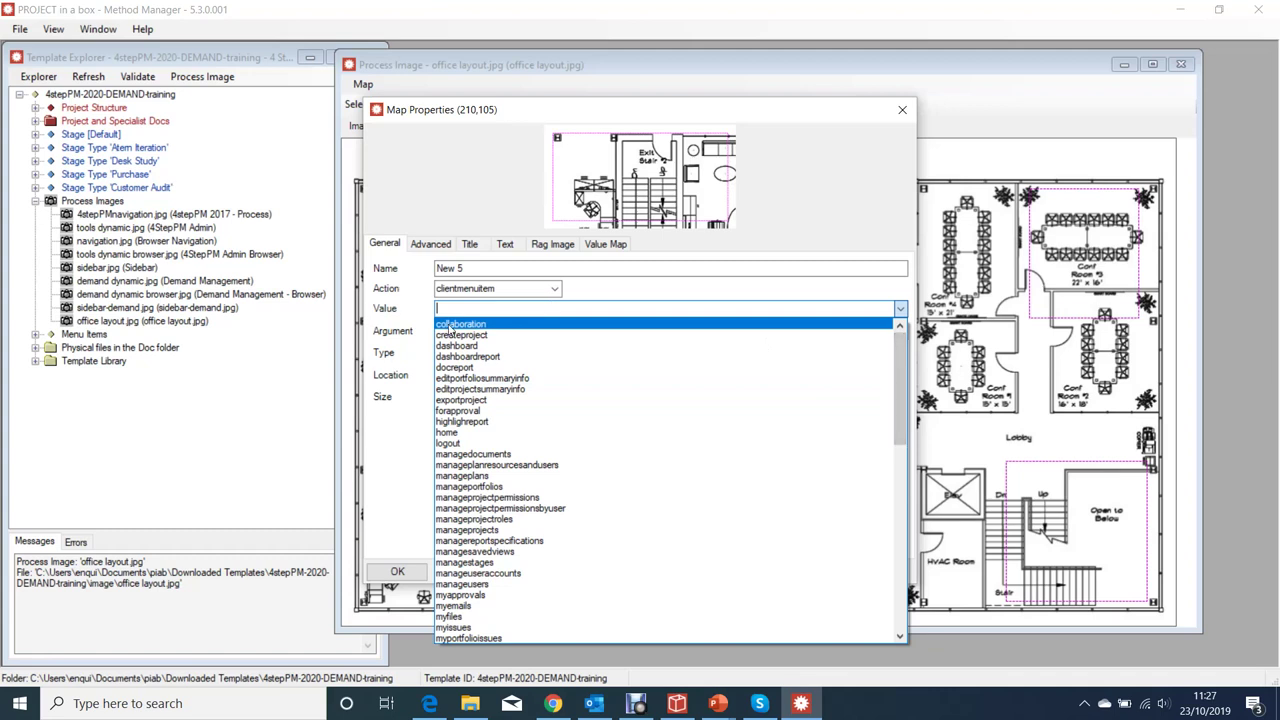
{"action": "left_click", "coordinate": [451, 325]}
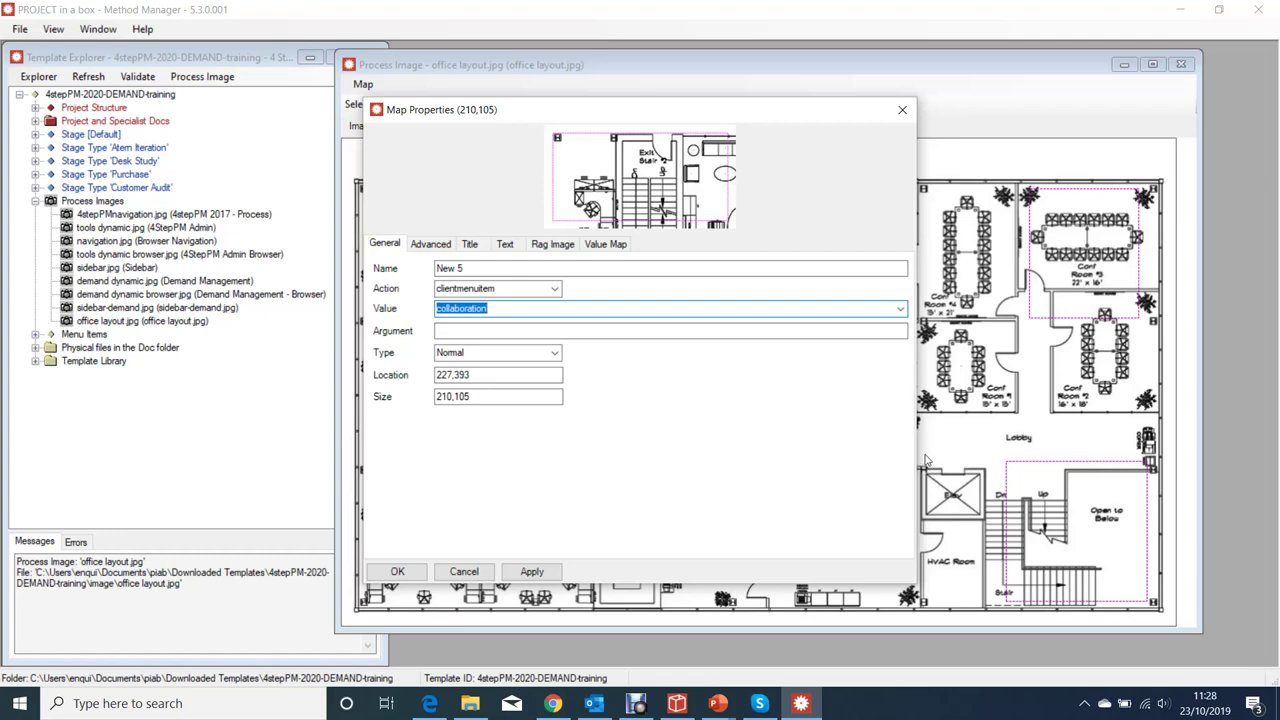
Set the value of the map over the Exit Stair #2 area to managesavedviews and apply the map properties
{"action": "left_click", "coordinate": [901, 309]}
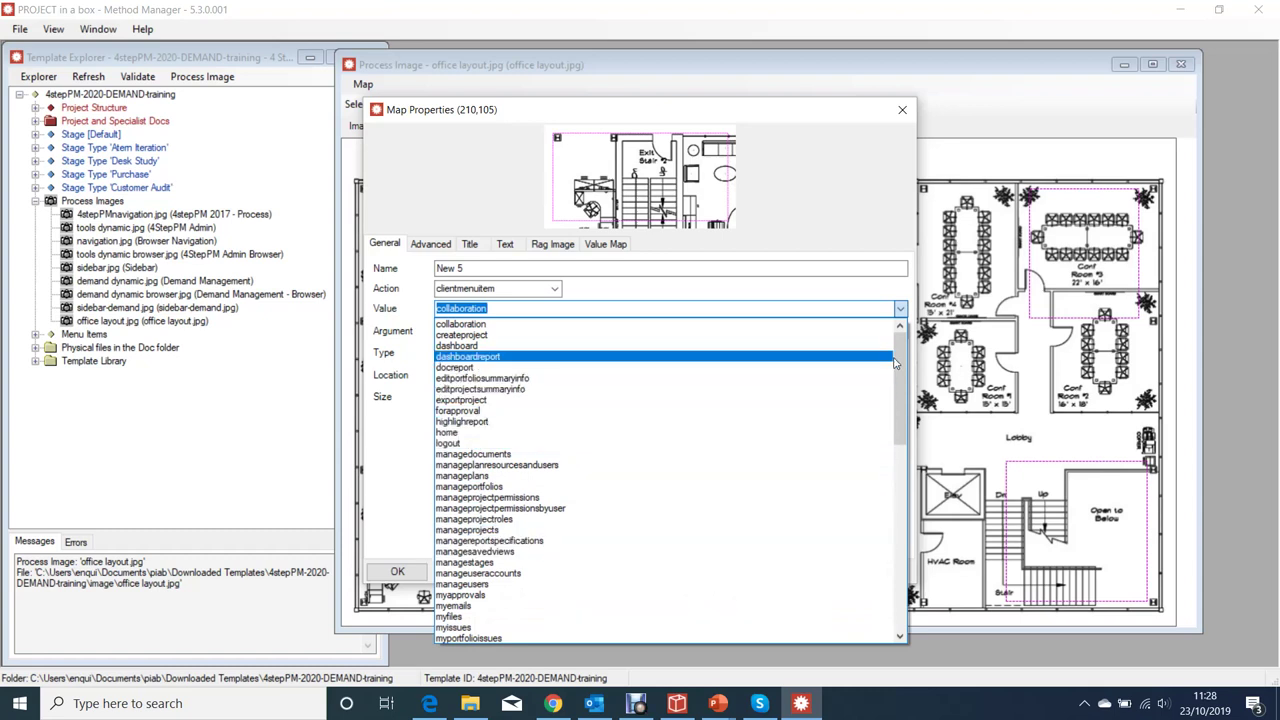
{"action": "left_click_drag", "start_coordinate": [899, 364], "coordinate": [899, 421]}
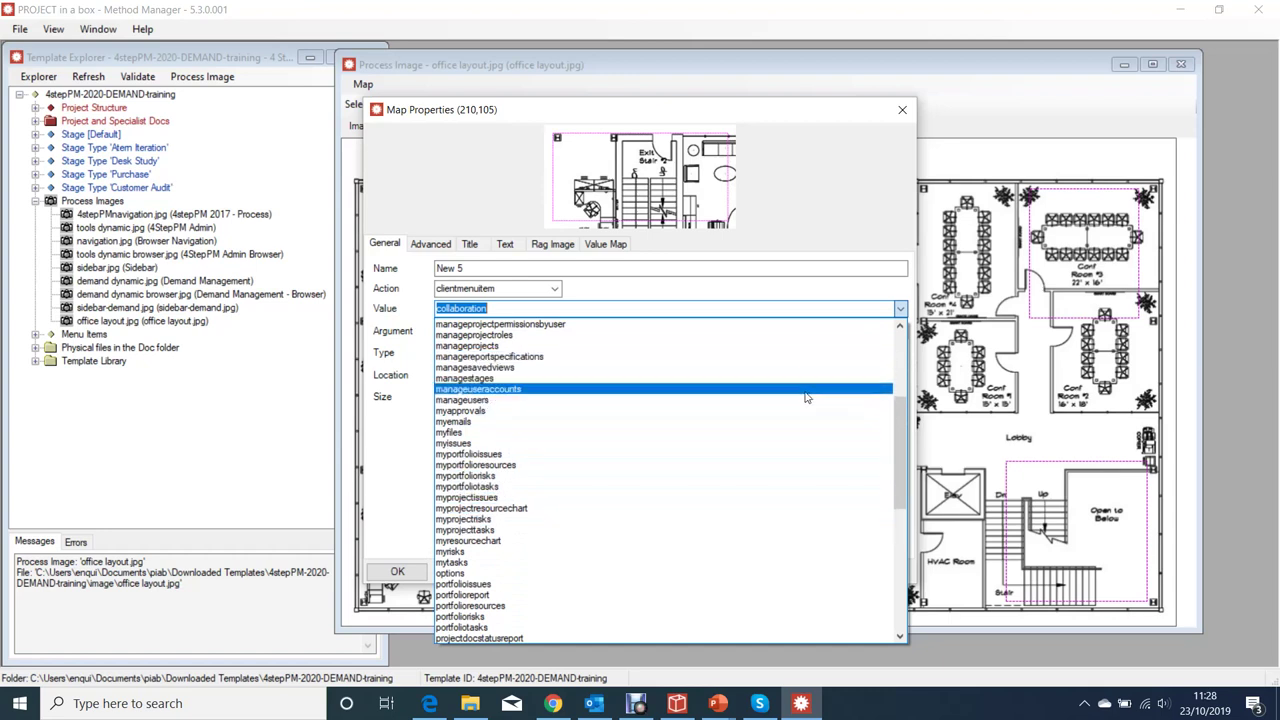
{"action": "left_click_drag", "start_coordinate": [899, 440], "coordinate": [890, 556]}
{"action": "scroll", "coordinate": [645, 590], "scroll_direction": "up", "scroll_amount": 15}
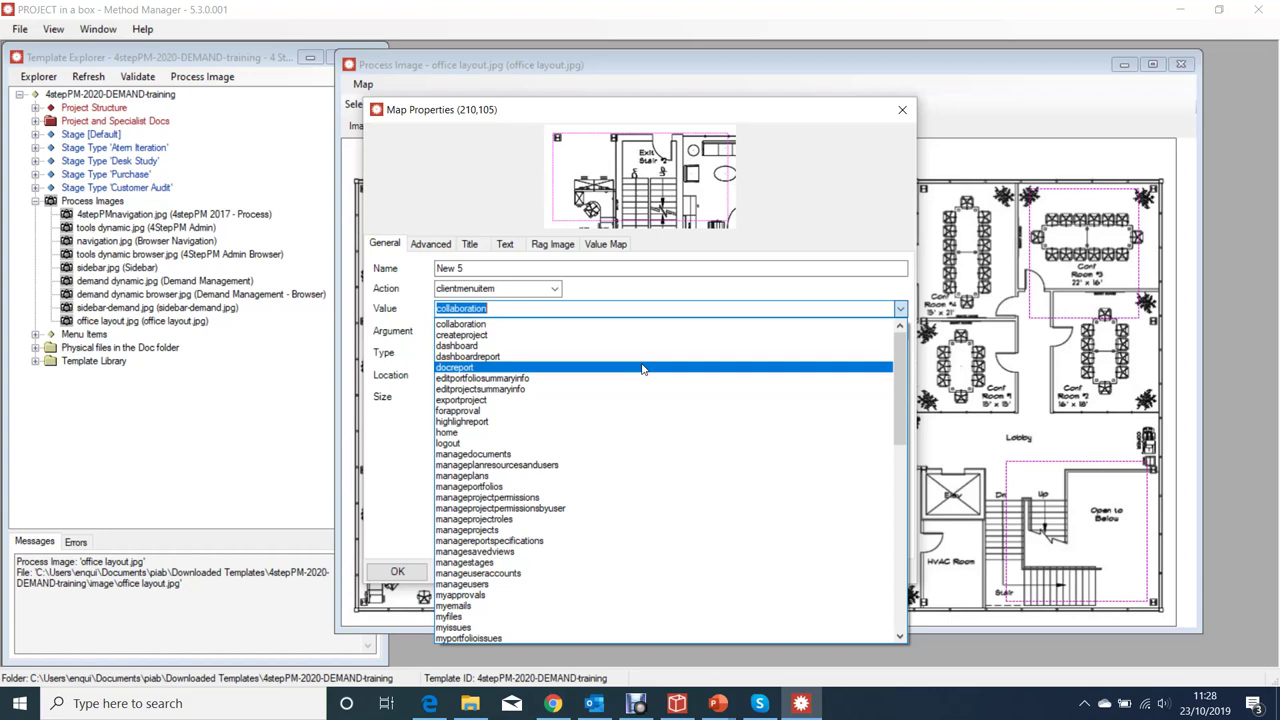
{"action": "left_click", "coordinate": [493, 556]}
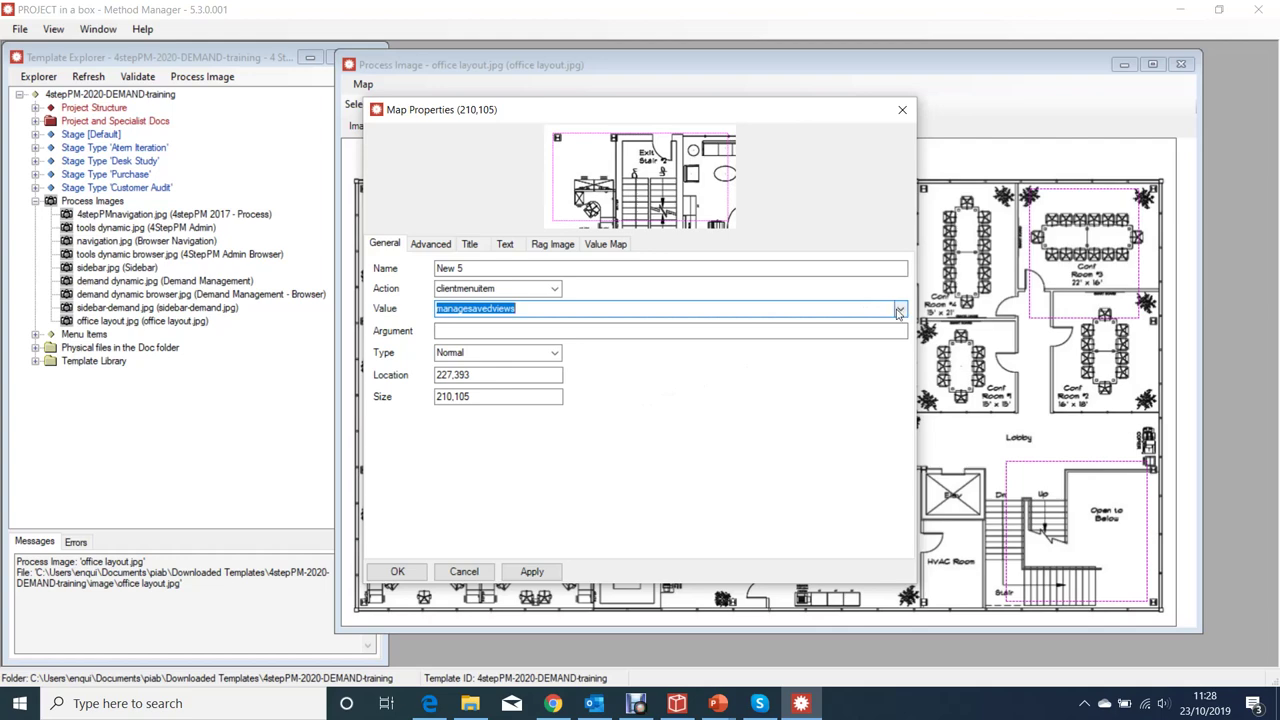
{"action": "left_click", "coordinate": [398, 572]}
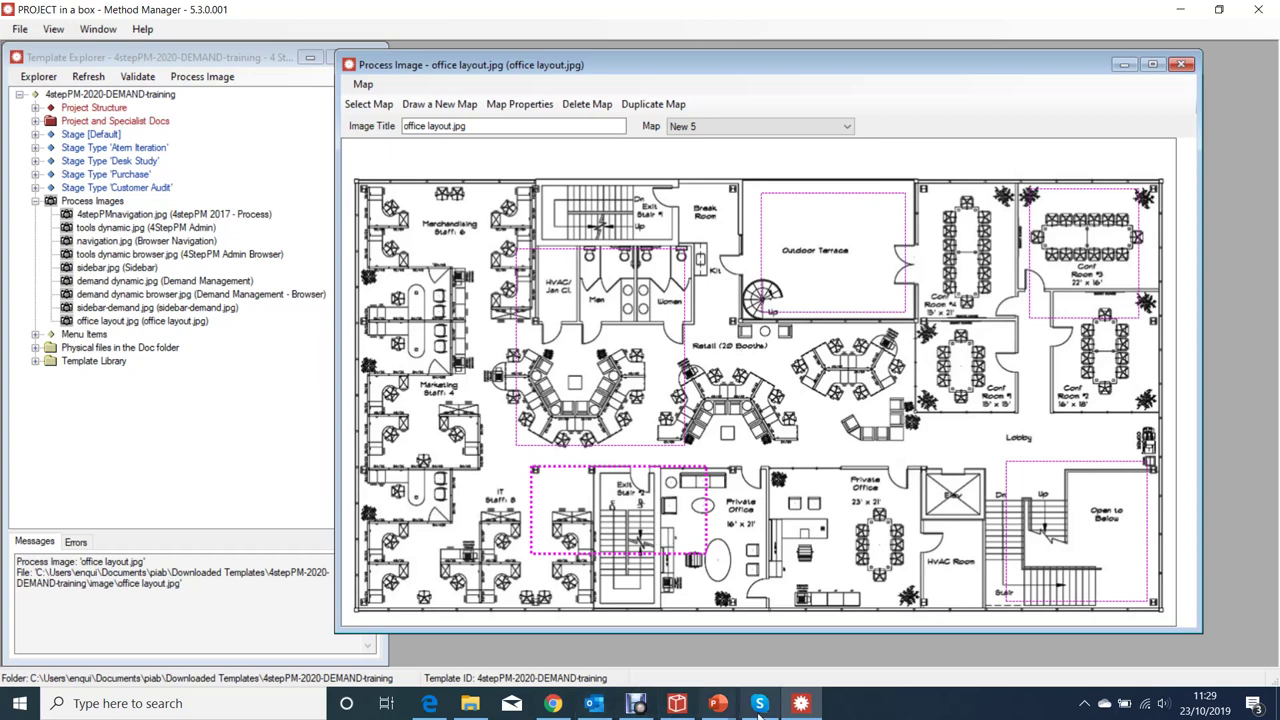
Switch to the PROJECT in a box Manager Version, view Plan/Tasks from the process image, close the tasks window and return to Method Manager
{"action": "left_click", "coordinate": [677, 703]}
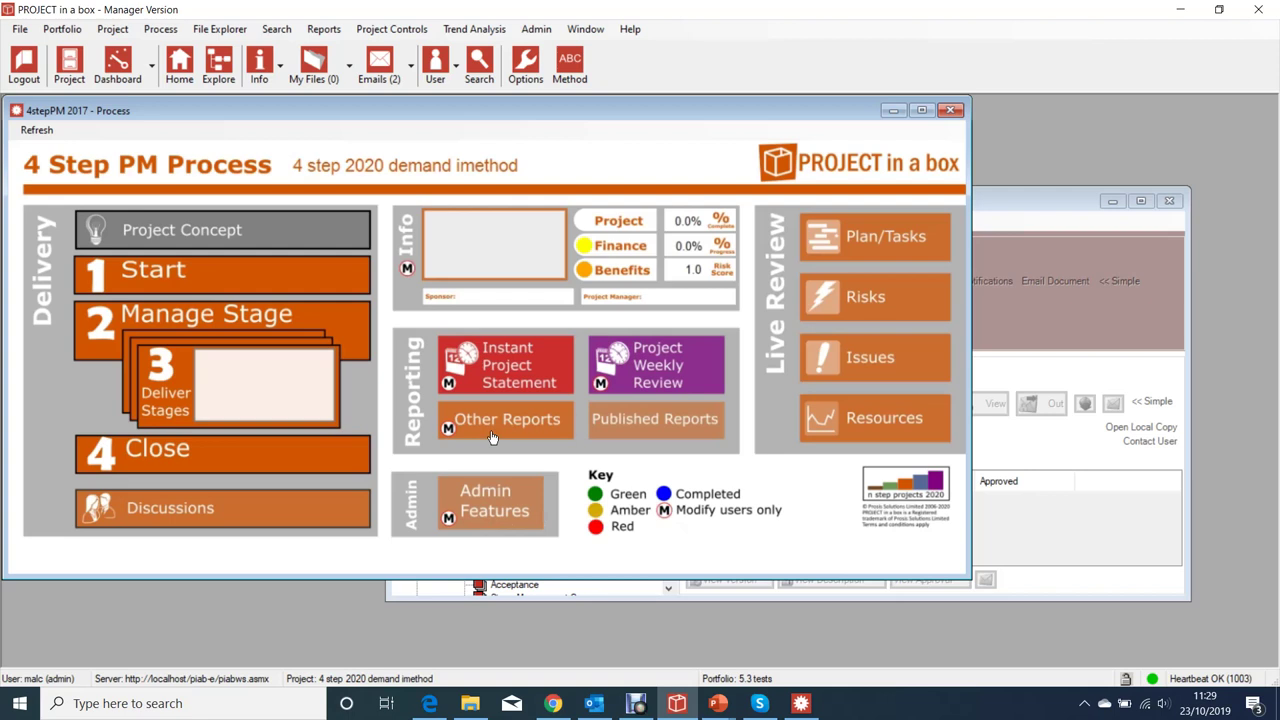
{"action": "left_click", "coordinate": [895, 250]}
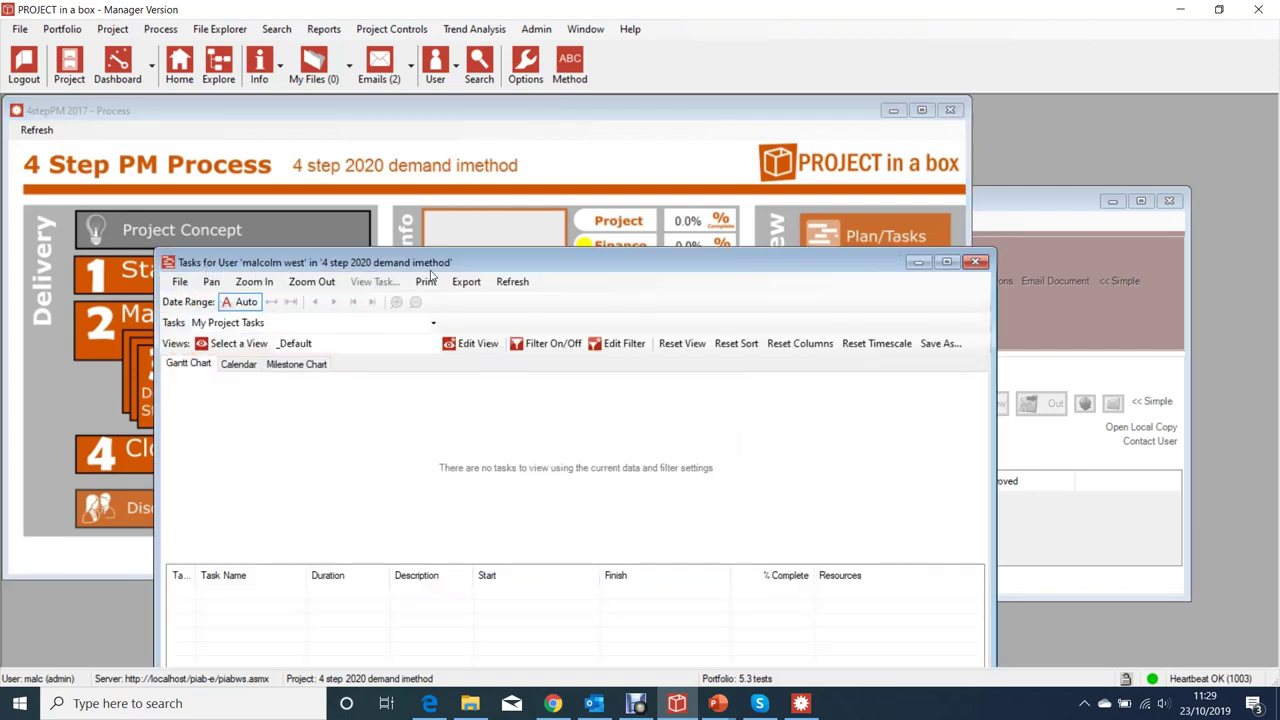
{"action": "left_click", "coordinate": [975, 262]}
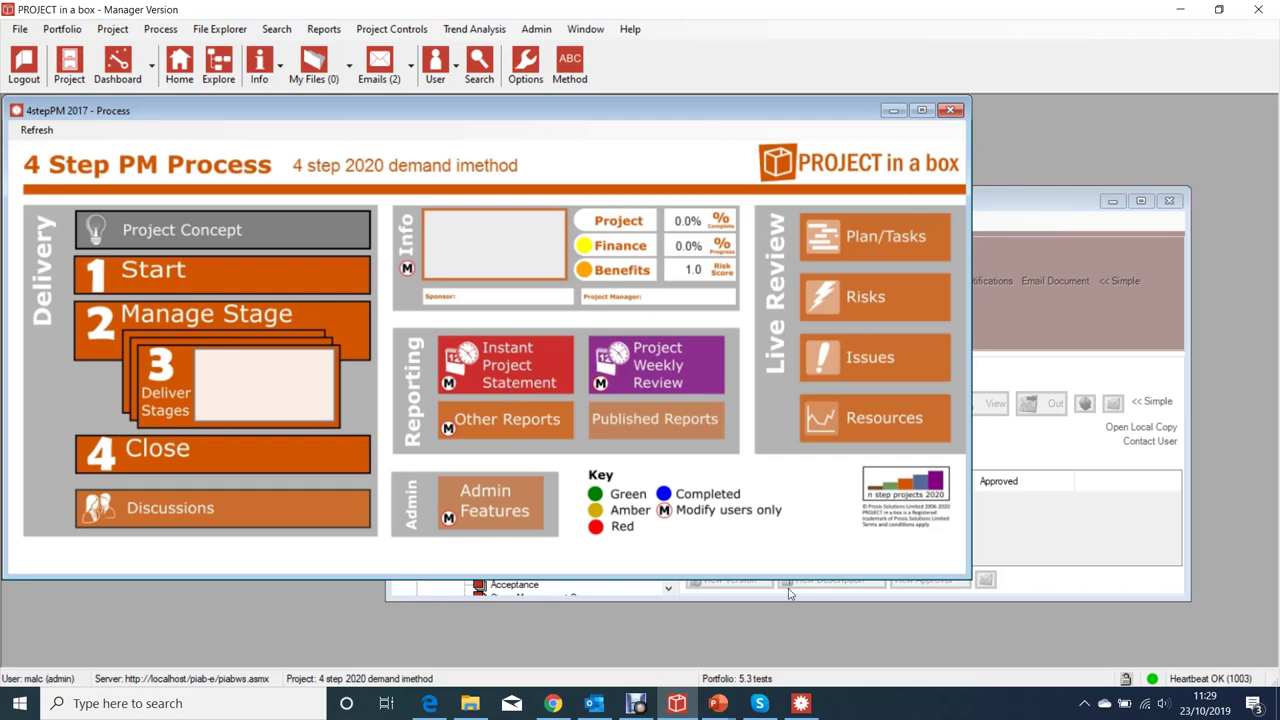
{"action": "left_click", "coordinate": [800, 703]}
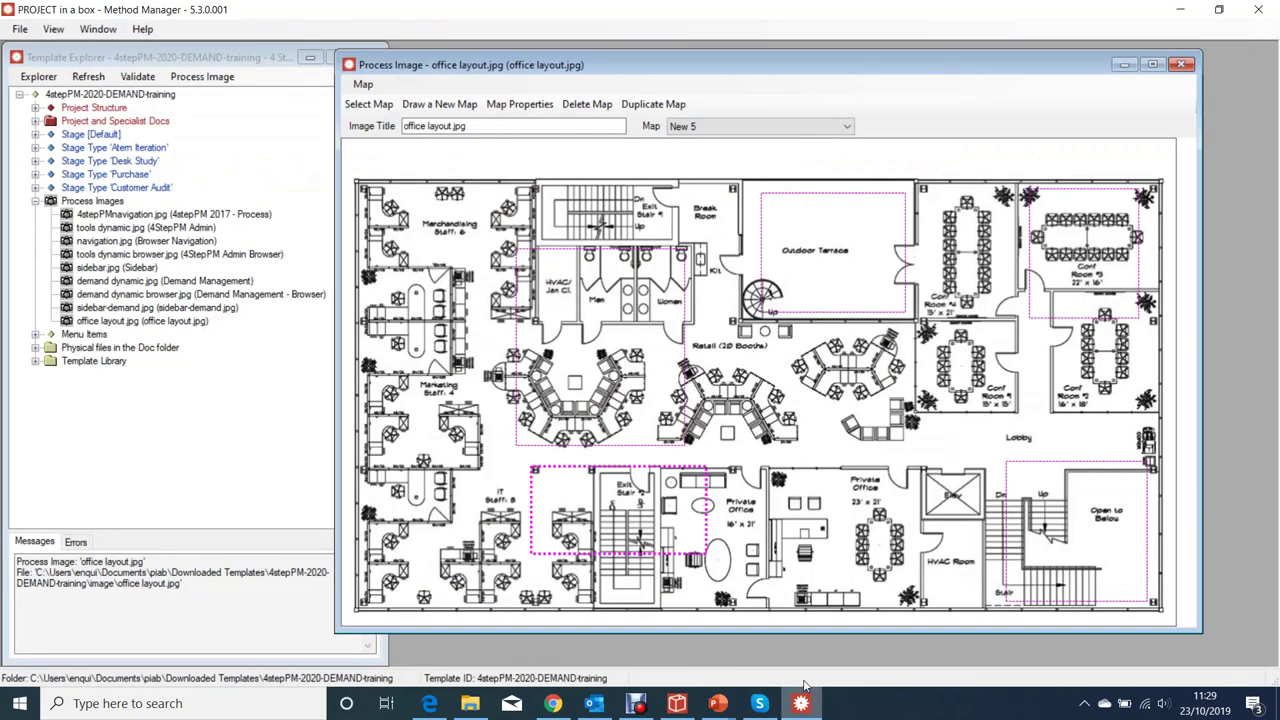
Reopen the properties of the map over the Exit Stair #2 area and examine the available clientmenuitem values
{"action": "double_click", "coordinate": [664, 527]}
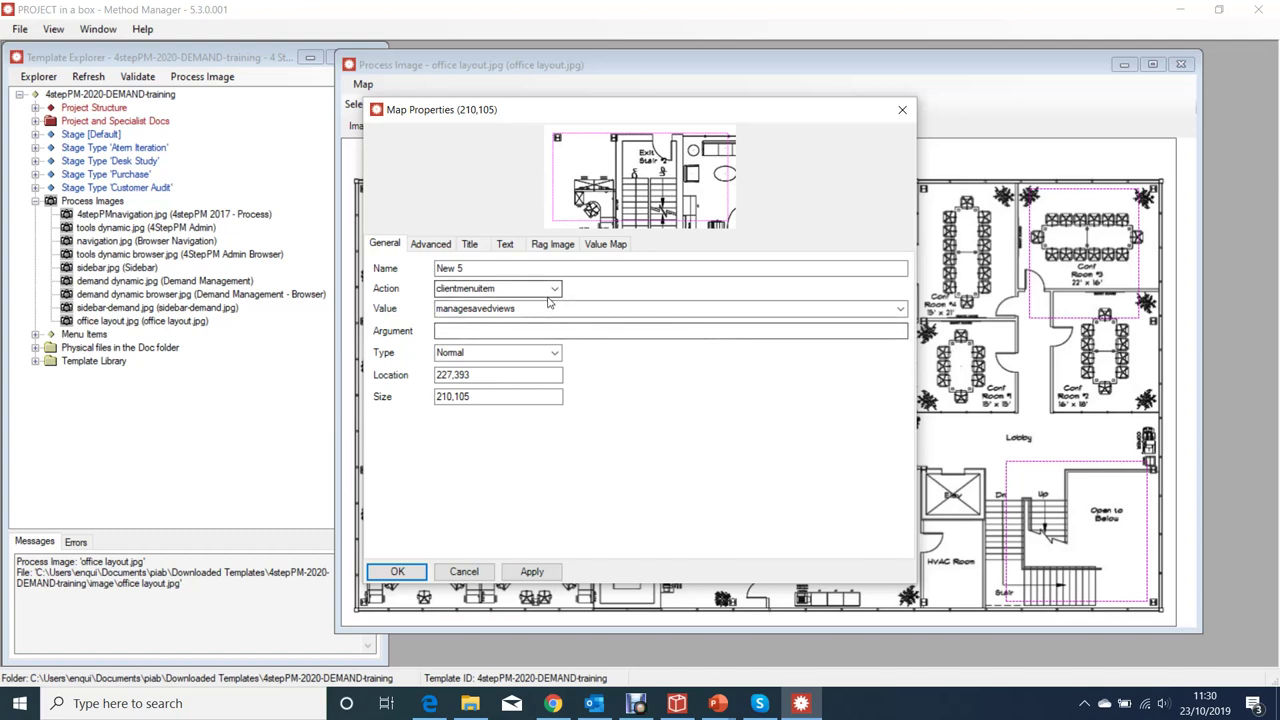
{"action": "left_click", "coordinate": [505, 308]}
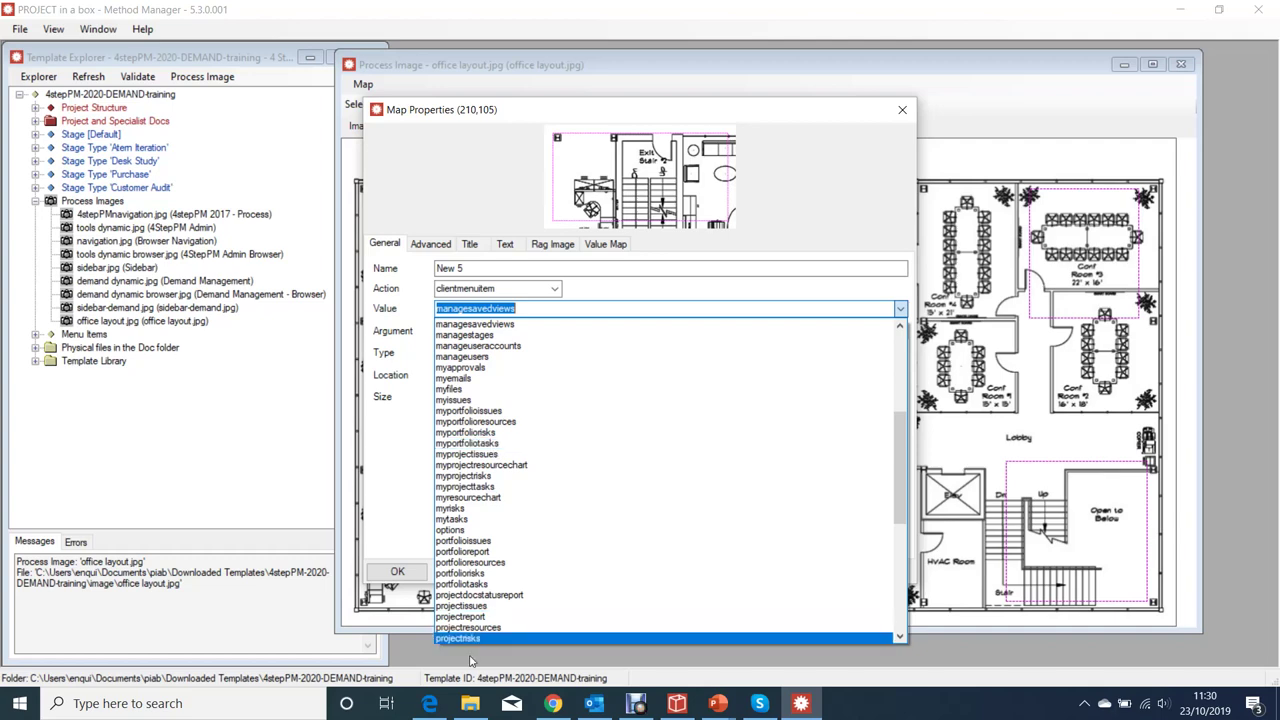
{"action": "left_click", "coordinate": [495, 453]}
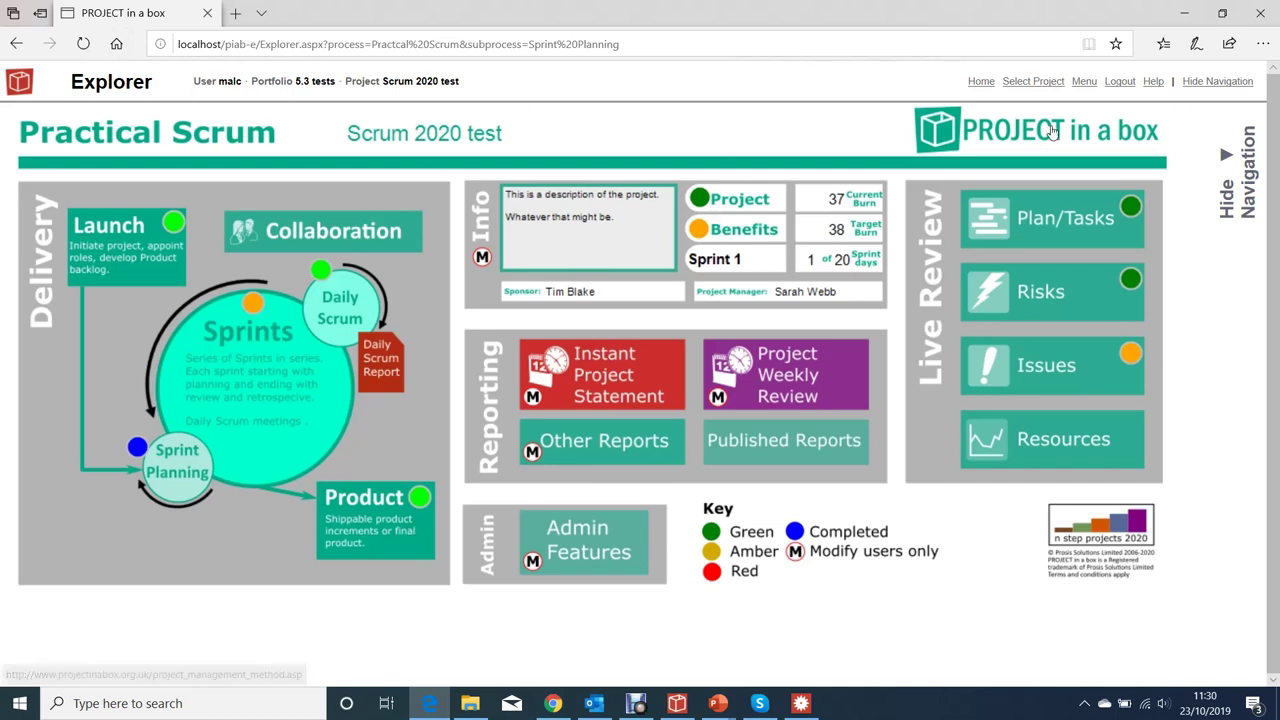
View the project's Tasks page through the browser version's Menu, then return to Method Manager and close the map properties
{"action": "left_click", "coordinate": [1084, 81]}
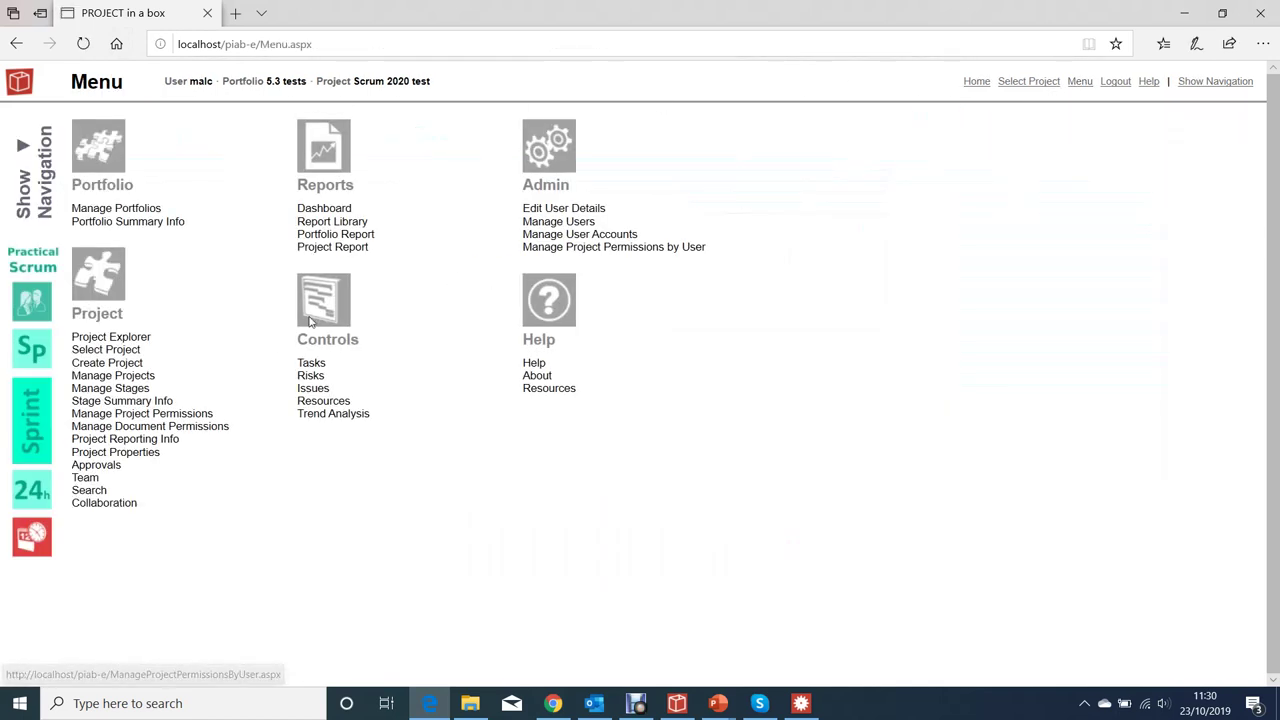
{"action": "left_click", "coordinate": [311, 366]}
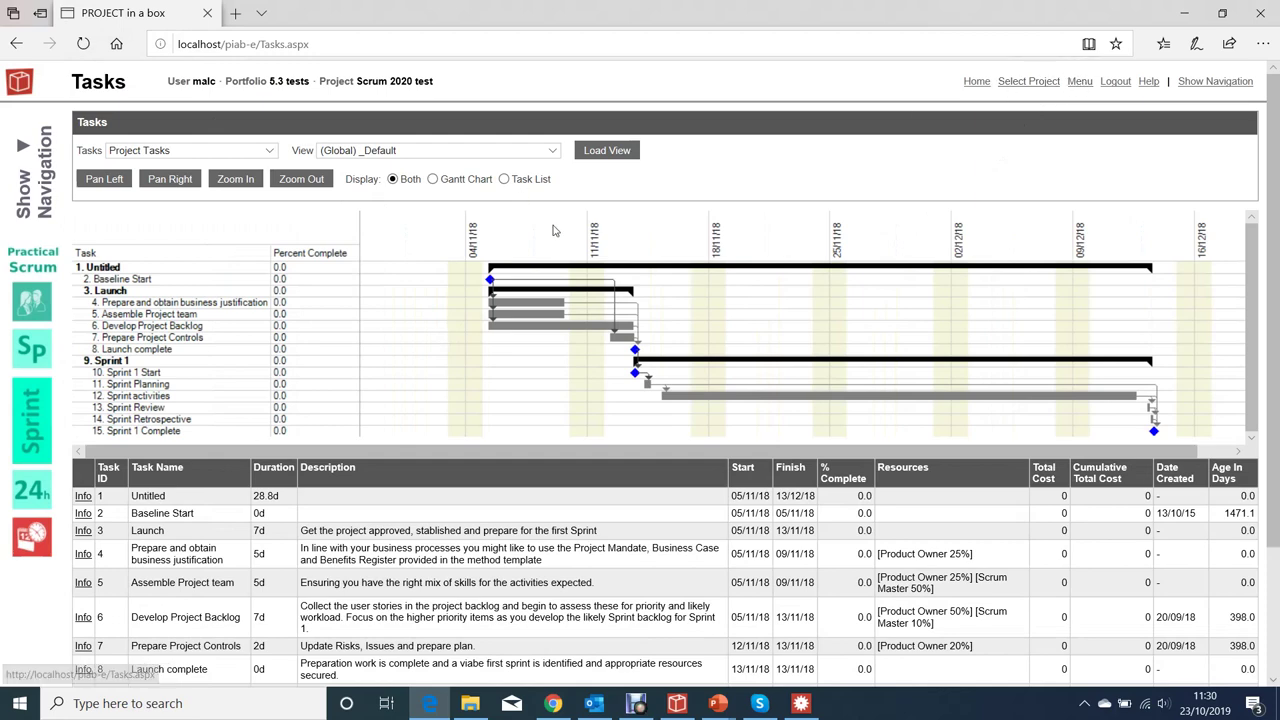
{"action": "left_click", "coordinate": [1184, 13]}
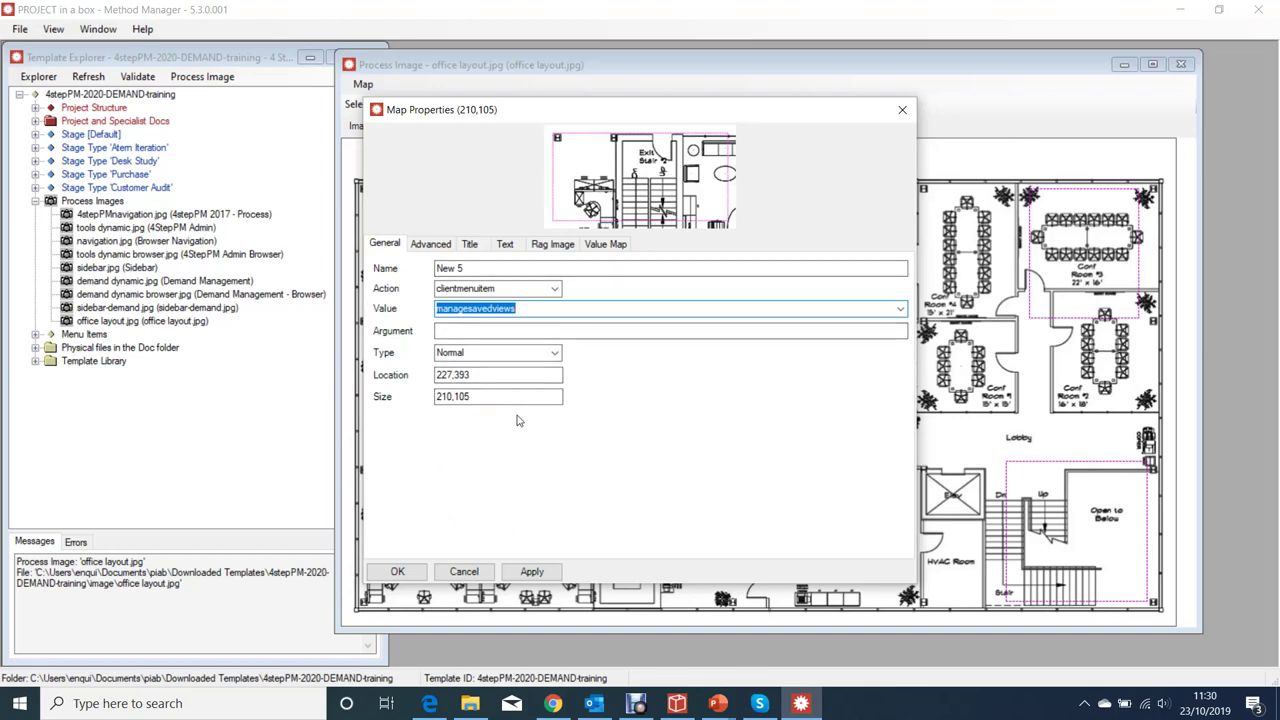
{"action": "left_click", "coordinate": [901, 111]}
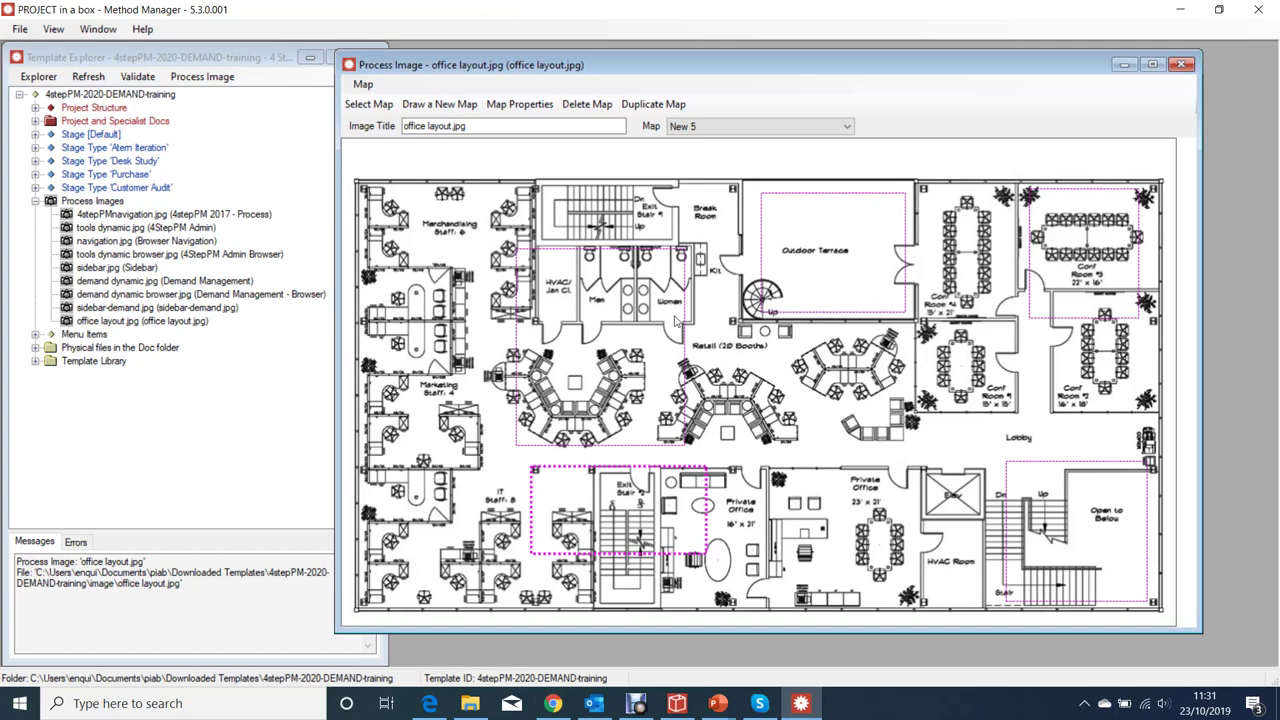
Save the 4stepPM-2020-DEMAND-training template, acknowledge the save, repeat it once, and close Method Manager
{"action": "left_click", "coordinate": [24, 31]}
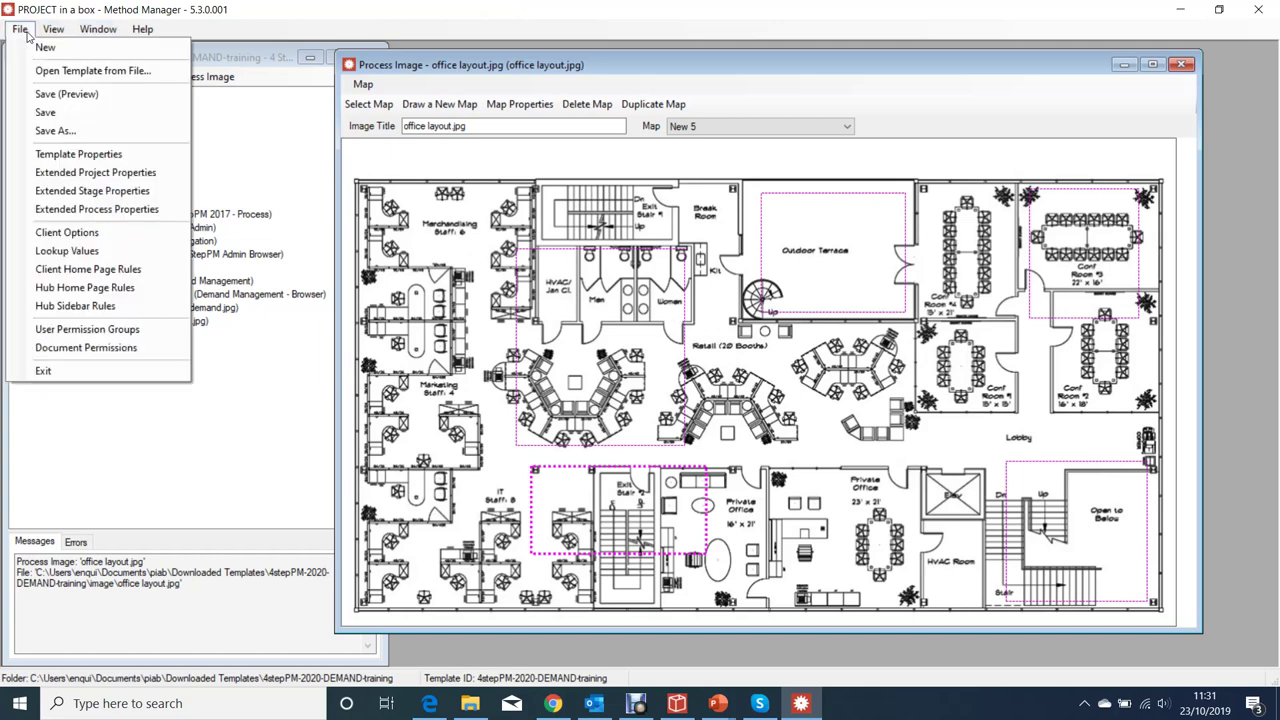
{"action": "left_click", "coordinate": [45, 115]}
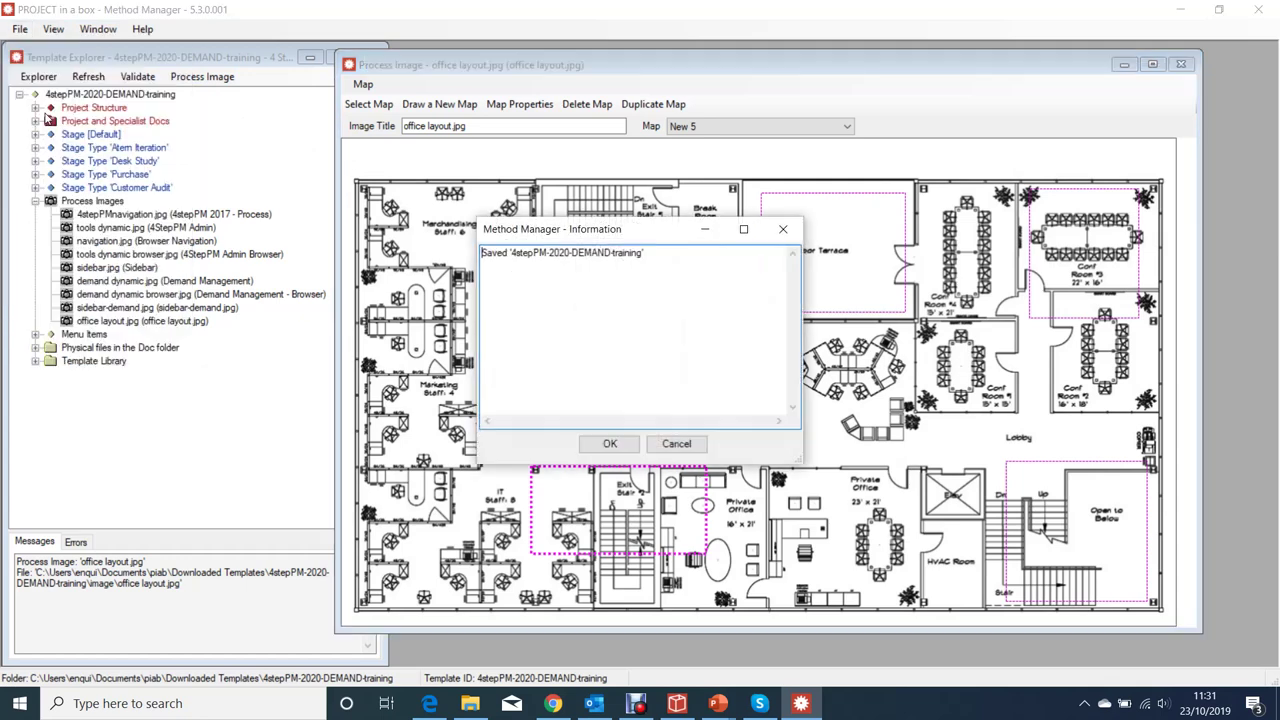
{"action": "left_click", "coordinate": [610, 444]}
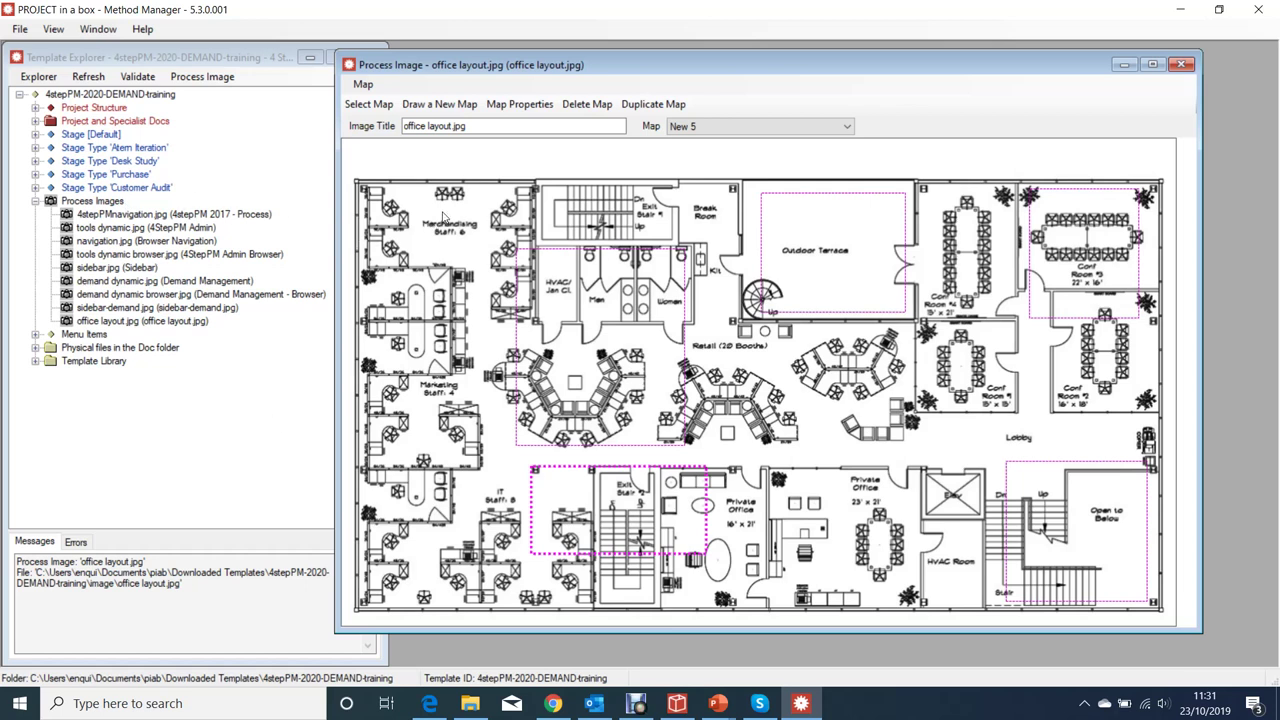
{"action": "left_click", "coordinate": [22, 30]}
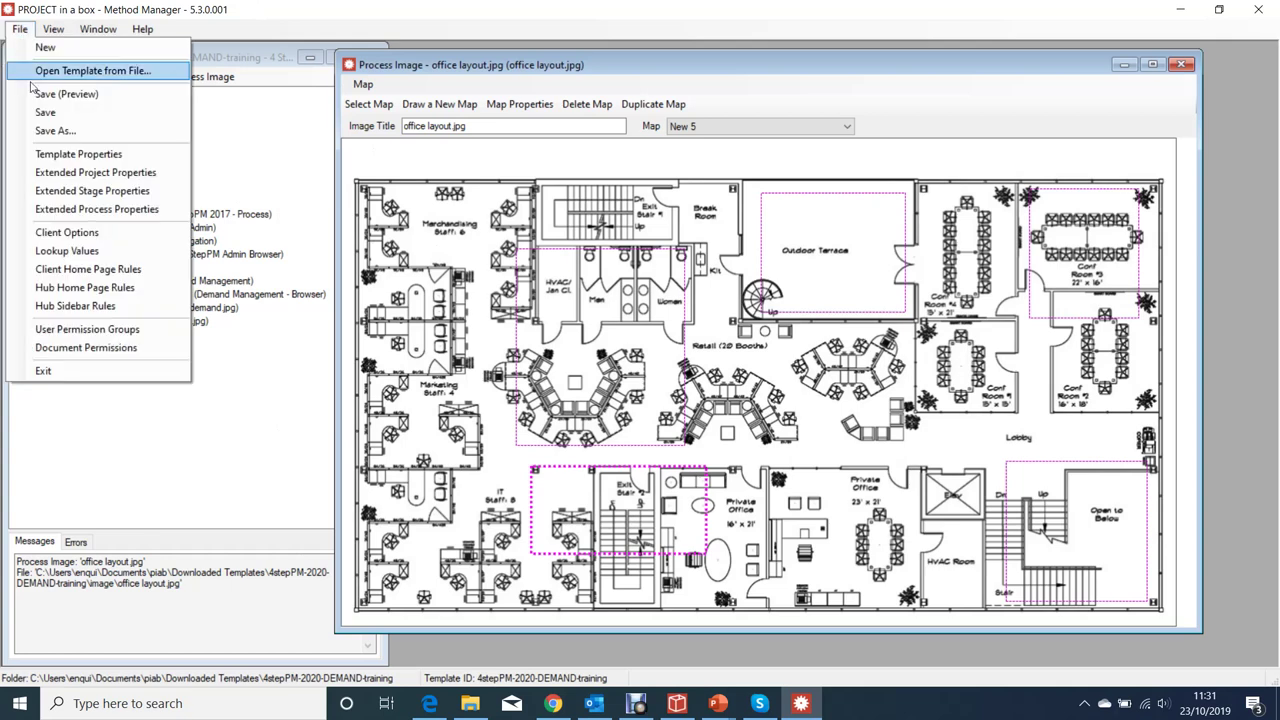
{"action": "left_click", "coordinate": [40, 113]}
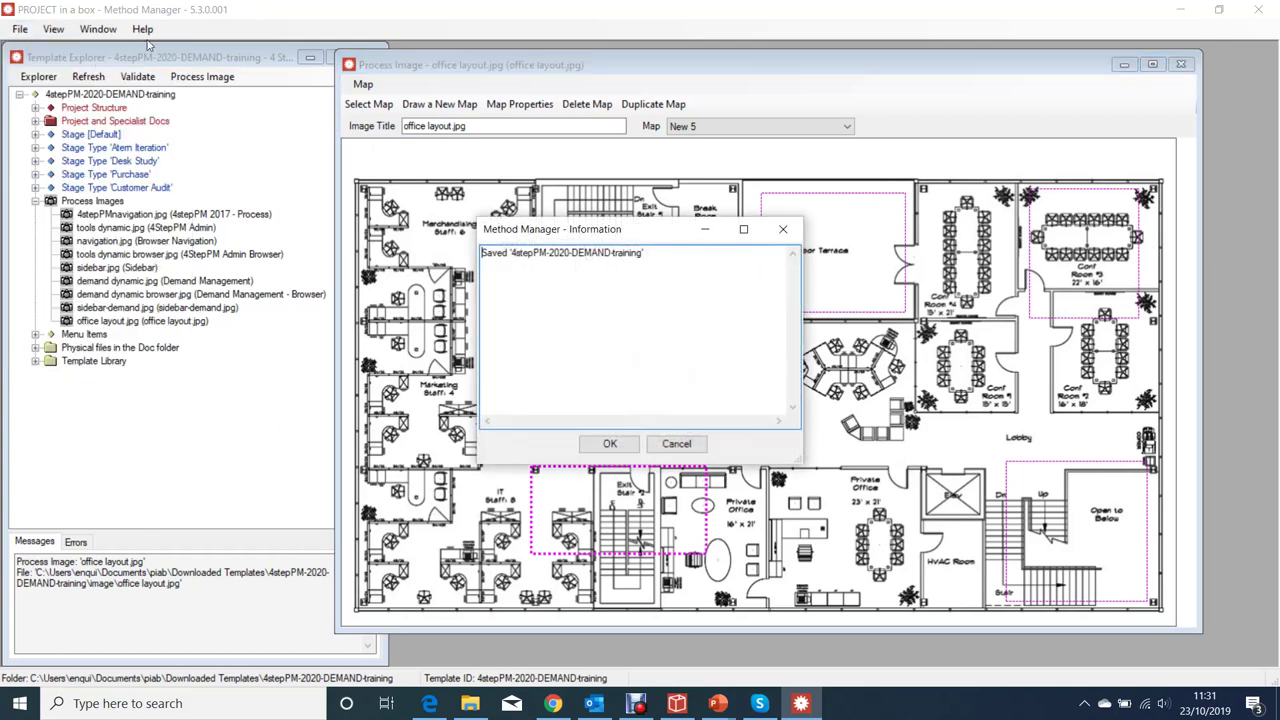
{"action": "left_click", "coordinate": [610, 444]}
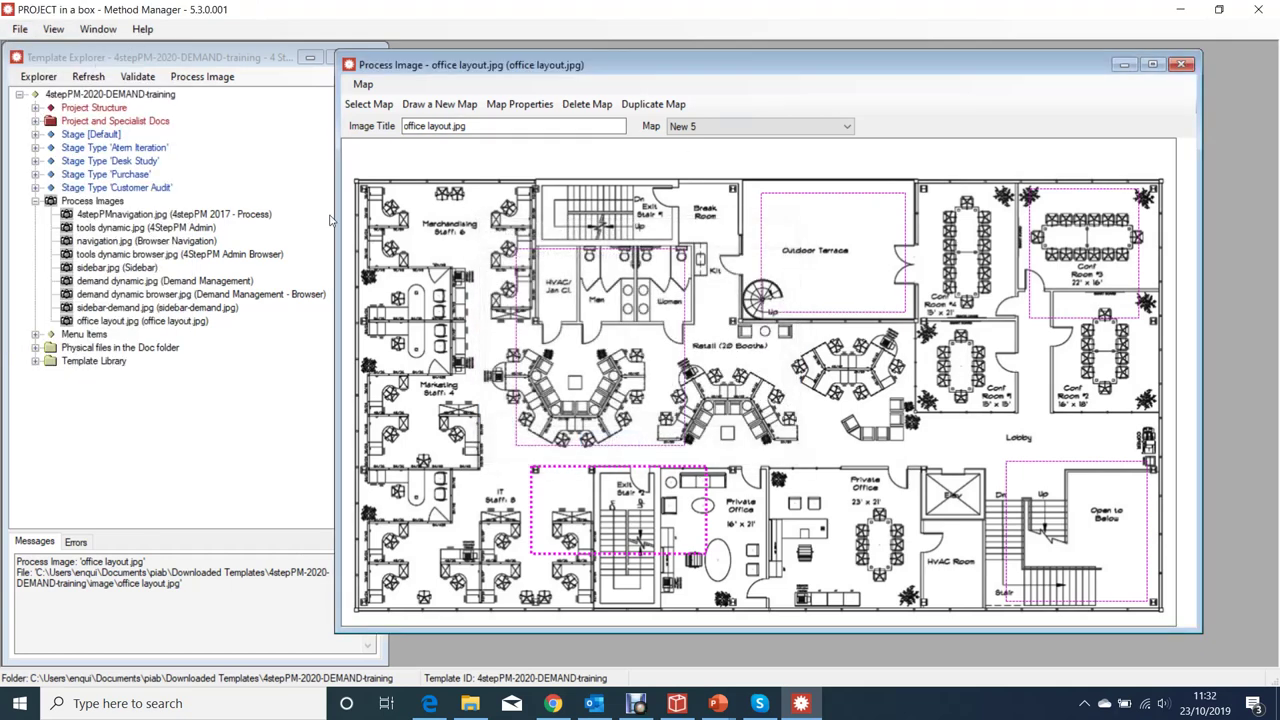
{"action": "left_click", "coordinate": [1261, 12]}
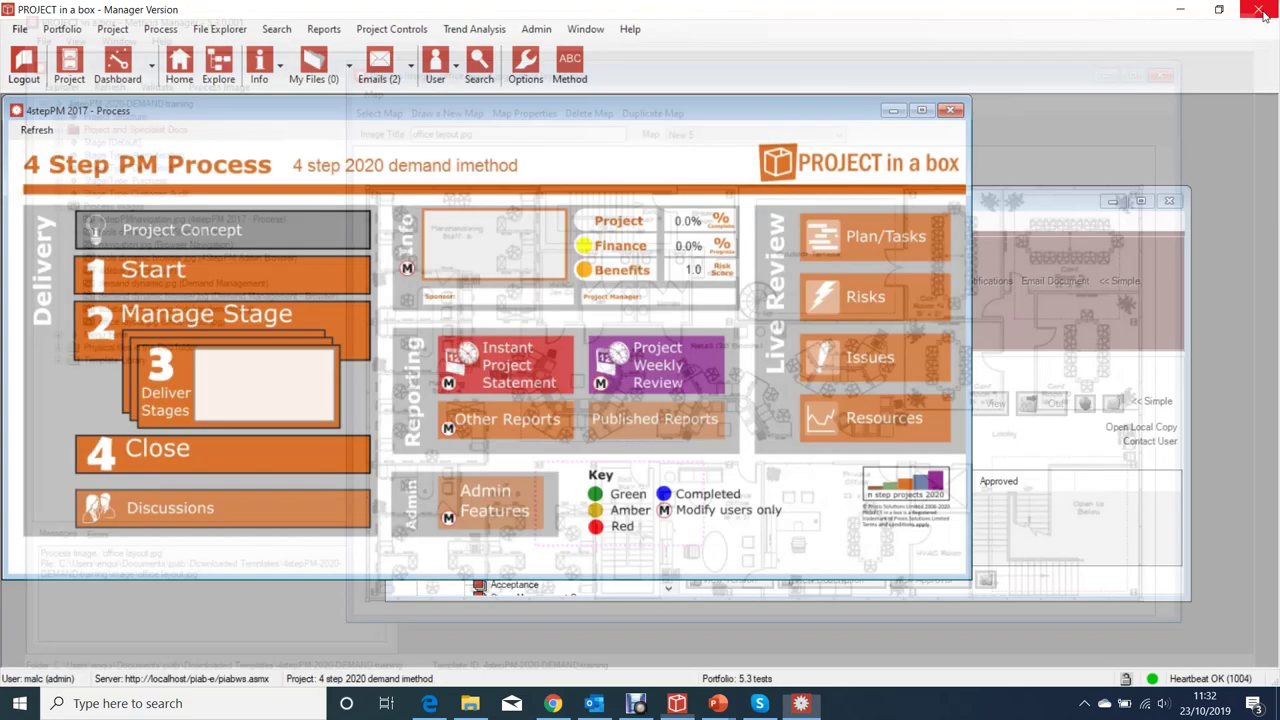
Switch to File Explorer and look through the template's image folder for office layout.jpg
{"action": "left_click", "coordinate": [470, 703]}
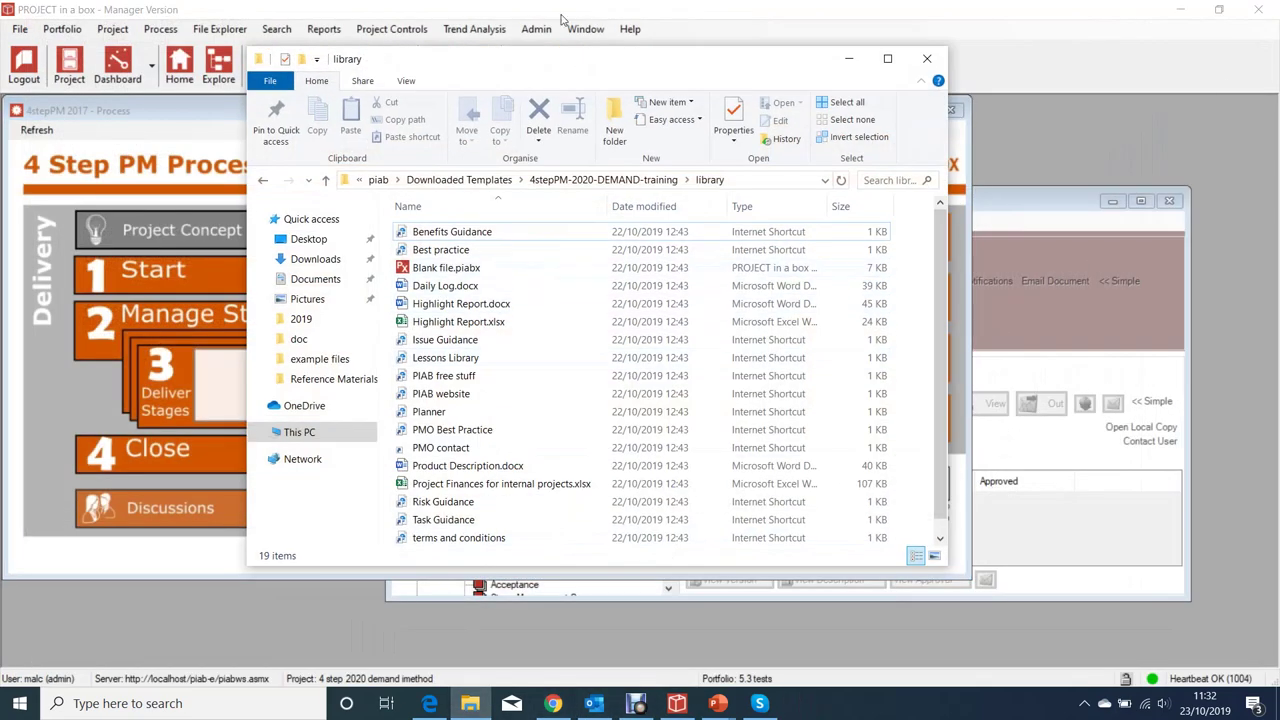
{"action": "left_click", "coordinate": [636, 186]}
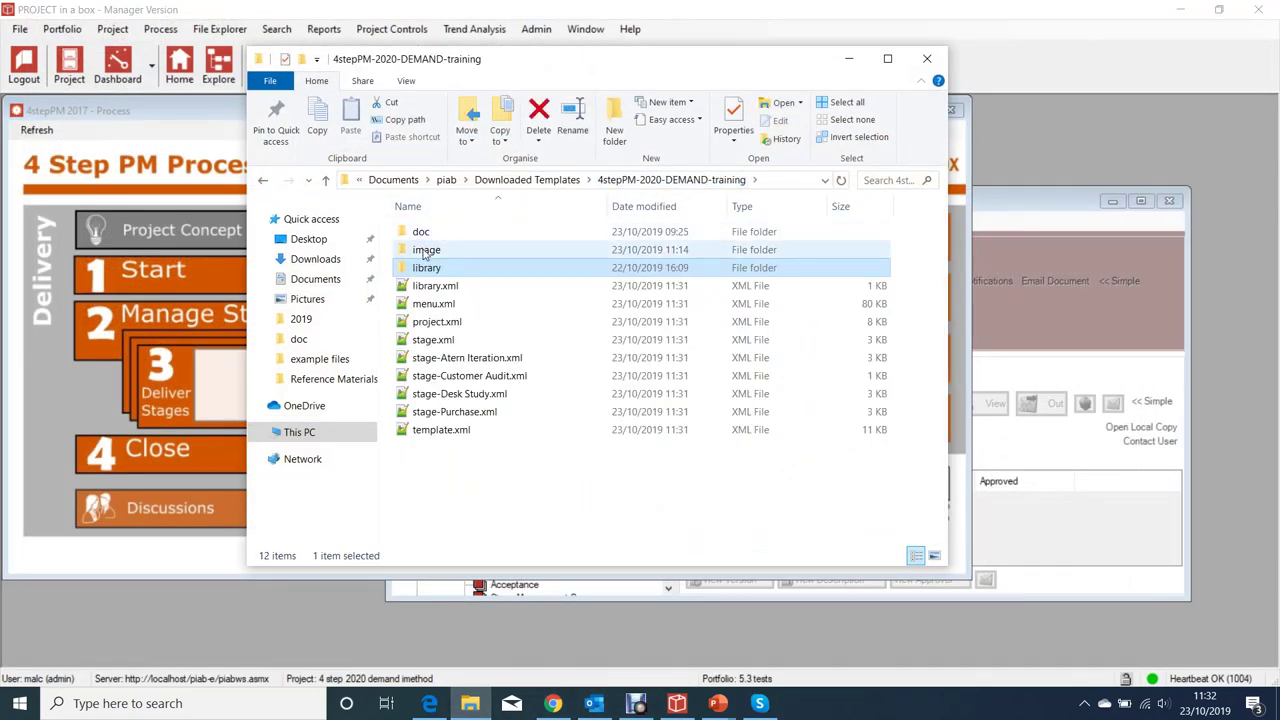
{"action": "double_click", "coordinate": [425, 252]}
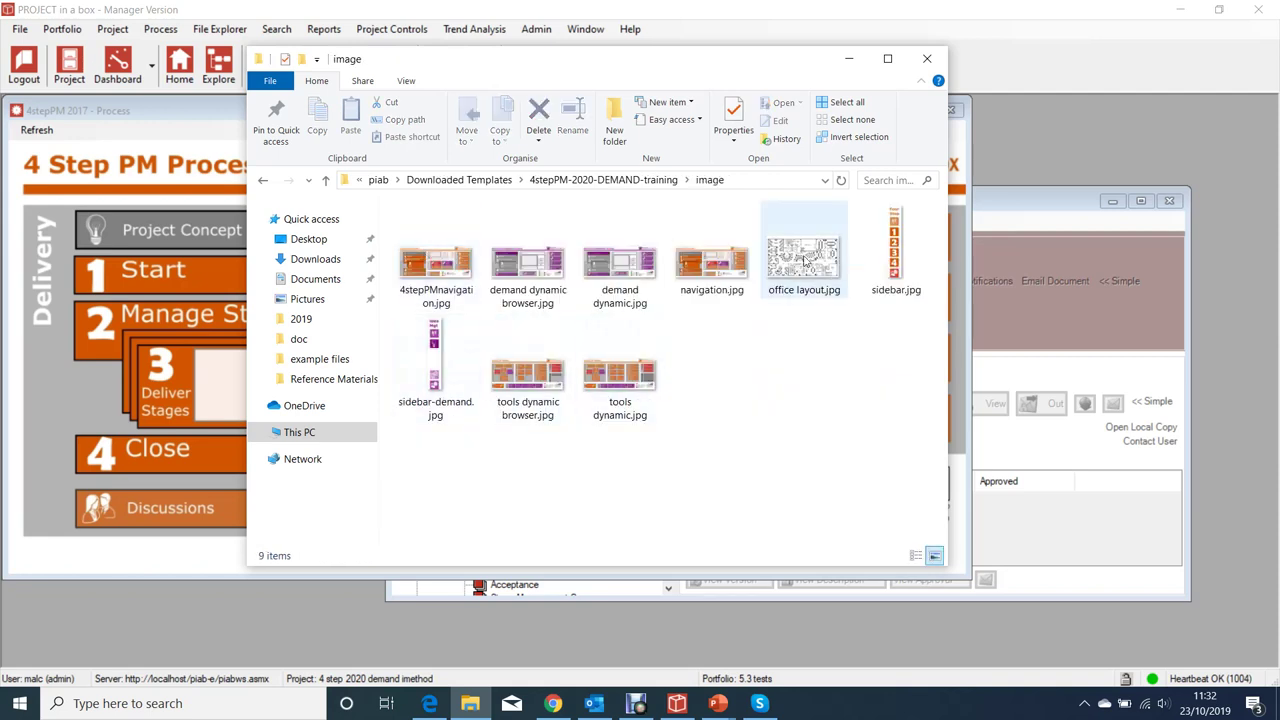
{"action": "left_click", "coordinate": [804, 264]}
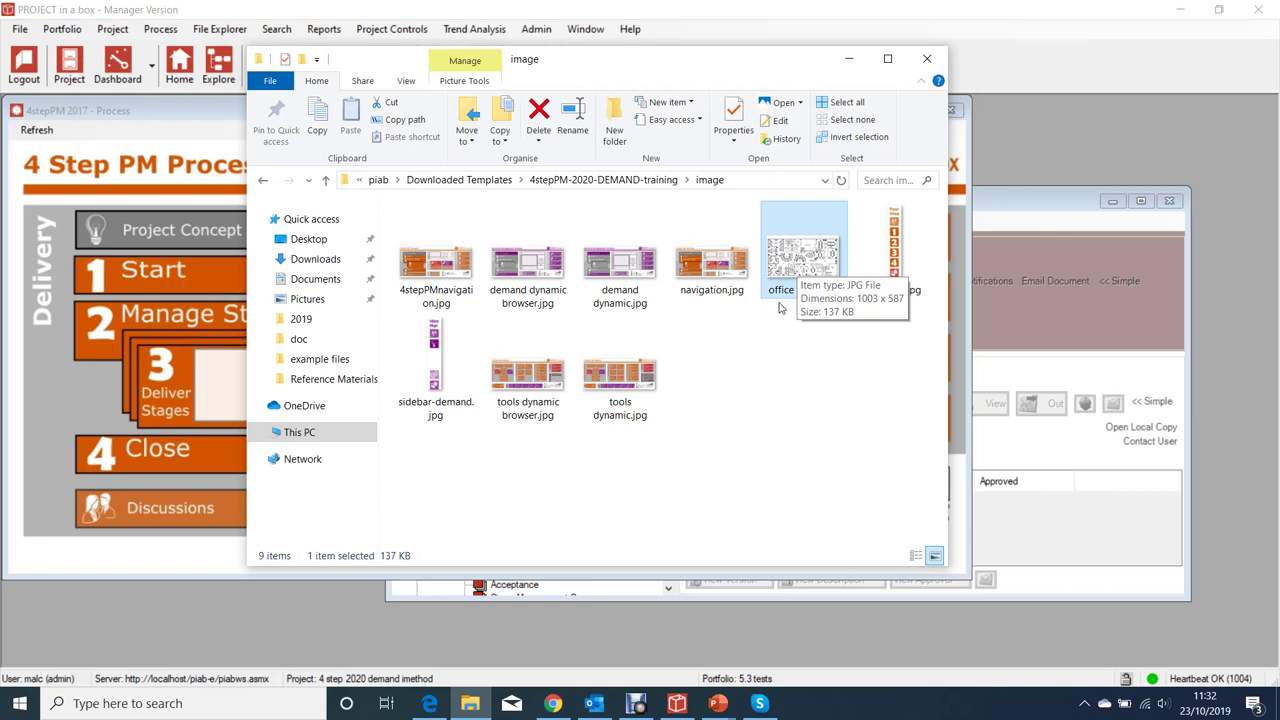
{"action": "left_click", "coordinate": [800, 352]}
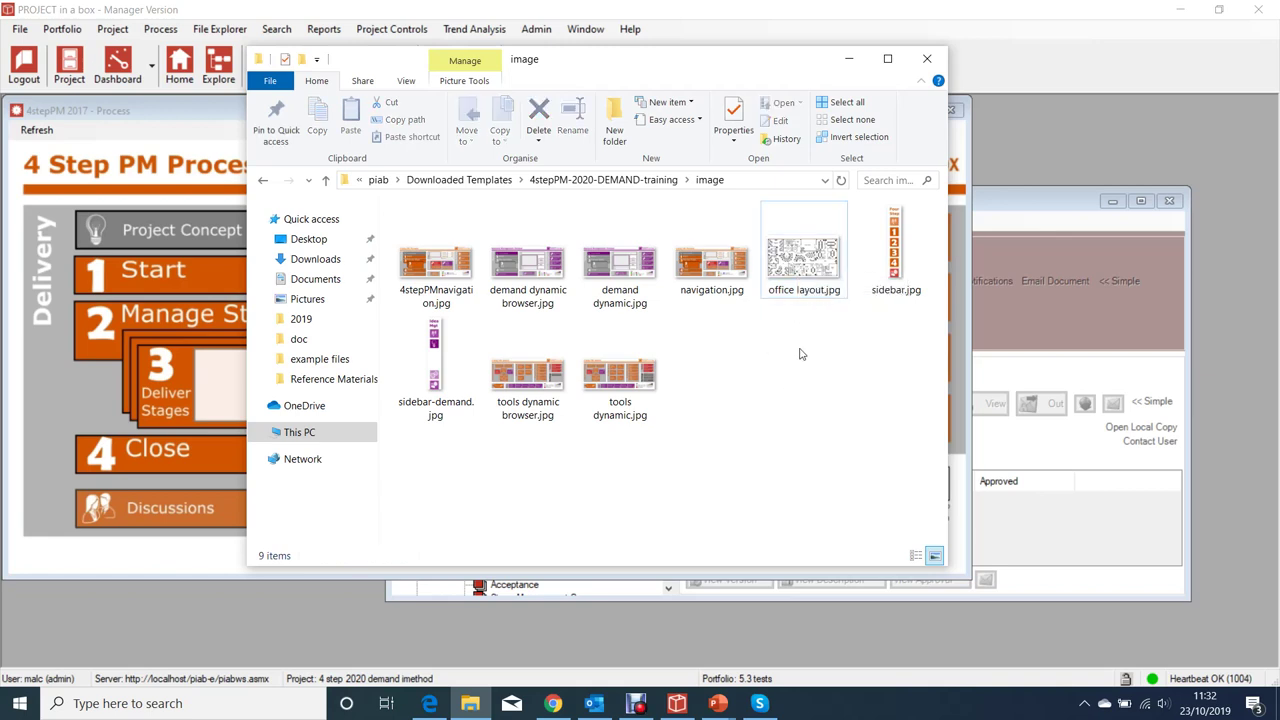
Examine the image dimensions in the file details of office layout.jpg, then close its properties
{"action": "right_click", "coordinate": [798, 256]}
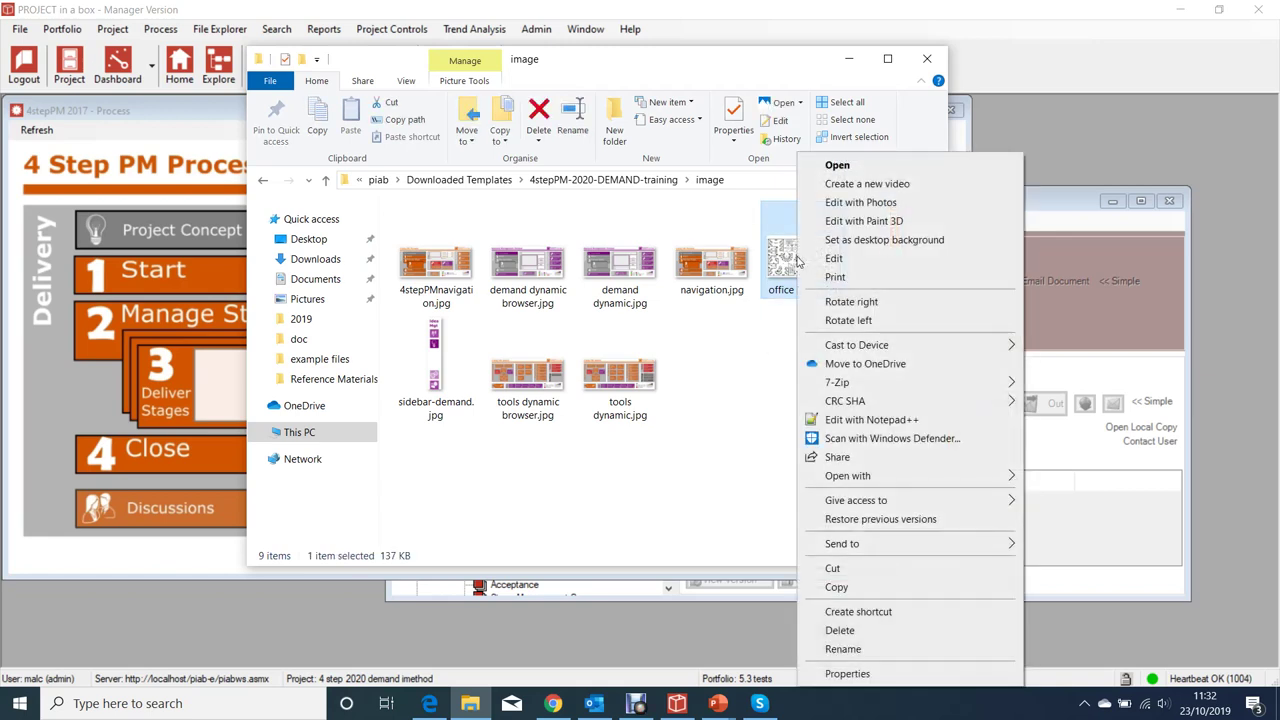
{"action": "left_click", "coordinate": [847, 674]}
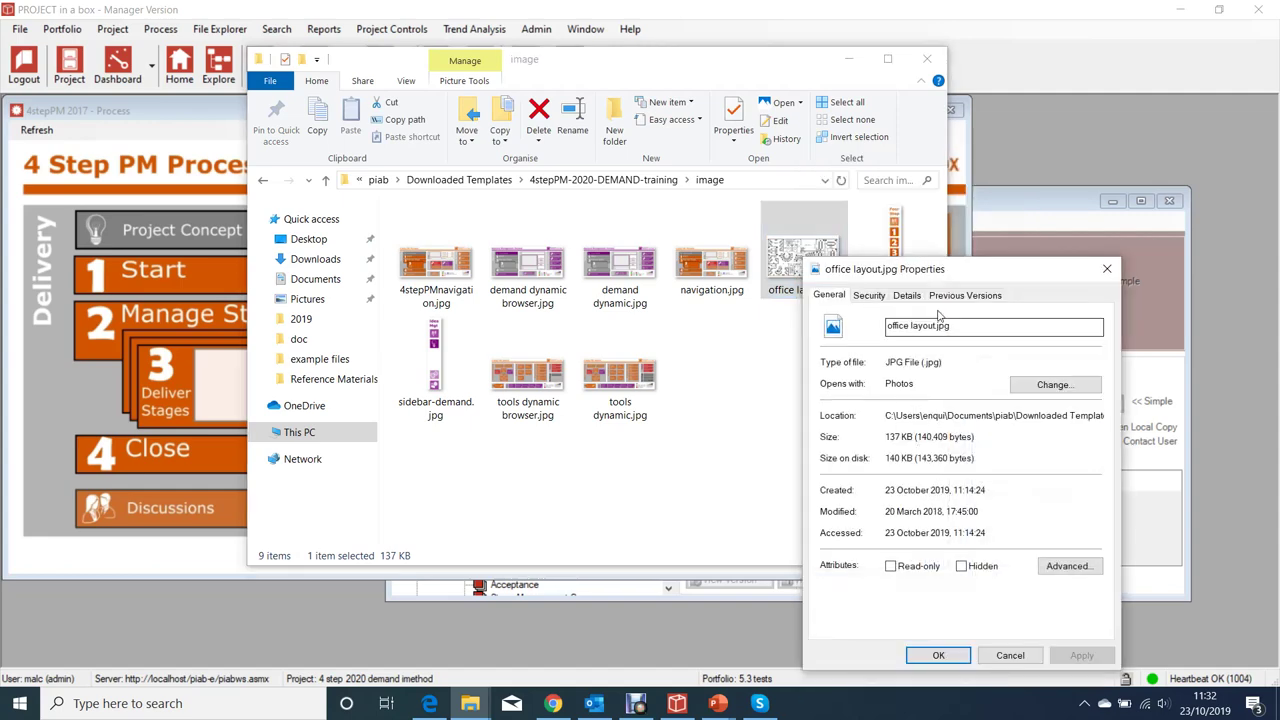
{"action": "left_click", "coordinate": [907, 295]}
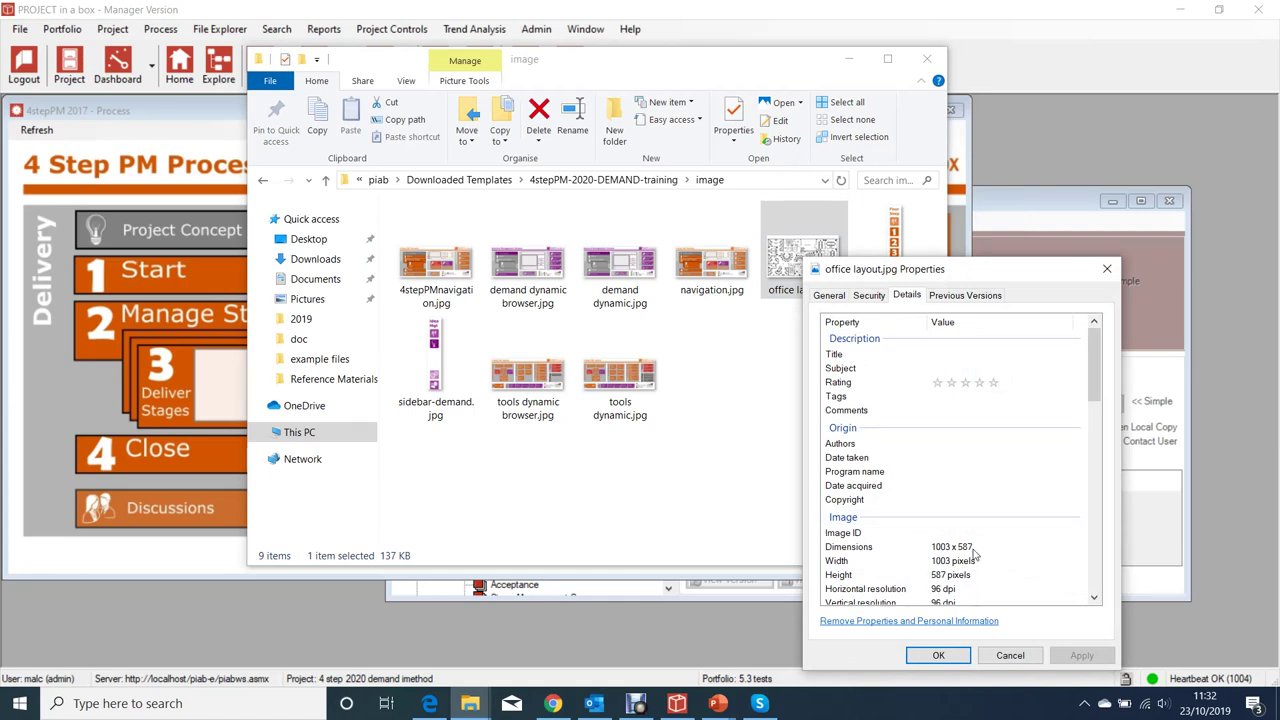
{"action": "left_click", "coordinate": [1106, 270]}
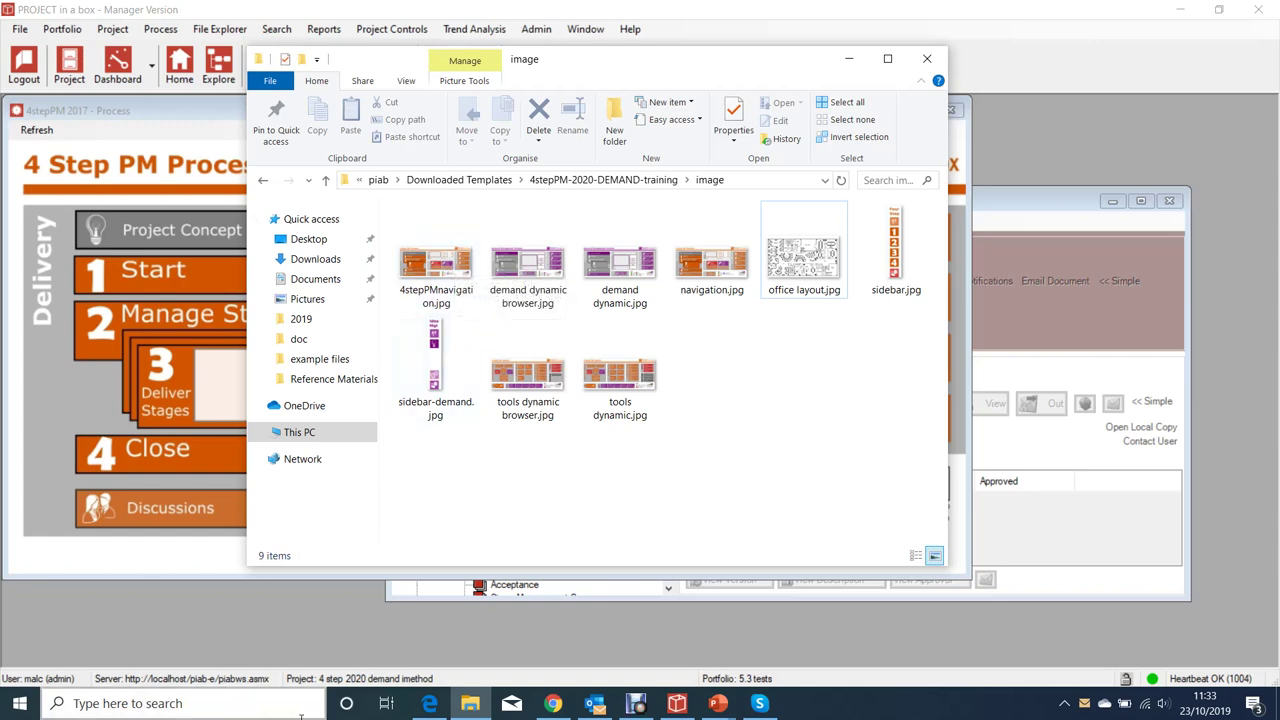
Switch to the browser, show the Practical Scrum navigation image, and return to the PROJECT in a box Manager Version
{"action": "left_click", "coordinate": [433, 705]}
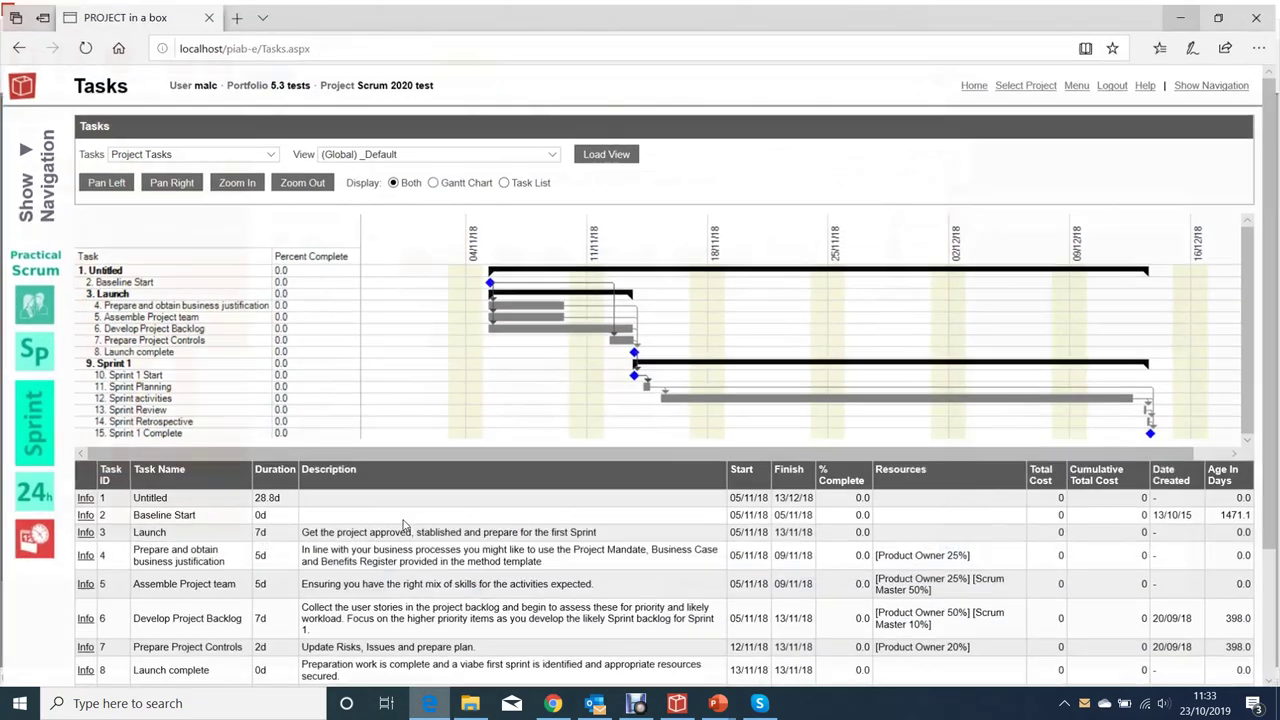
{"action": "left_click", "coordinate": [50, 177]}
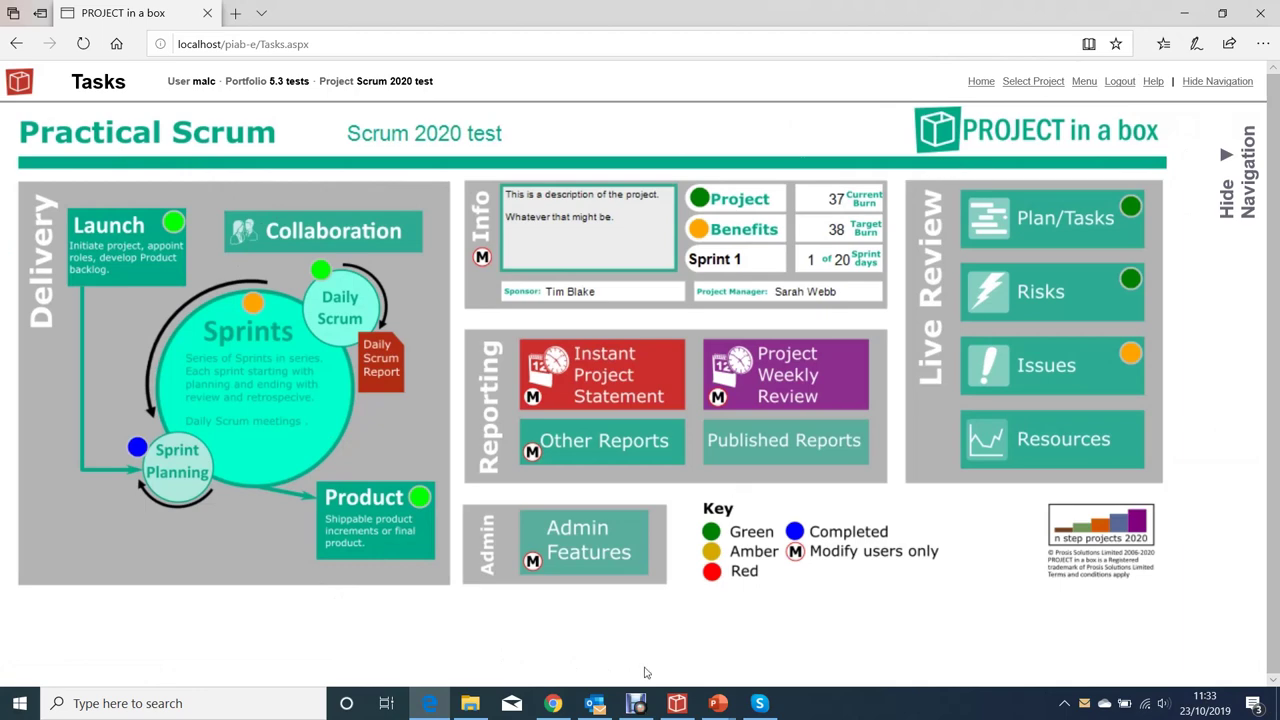
{"action": "left_click", "coordinate": [677, 703]}
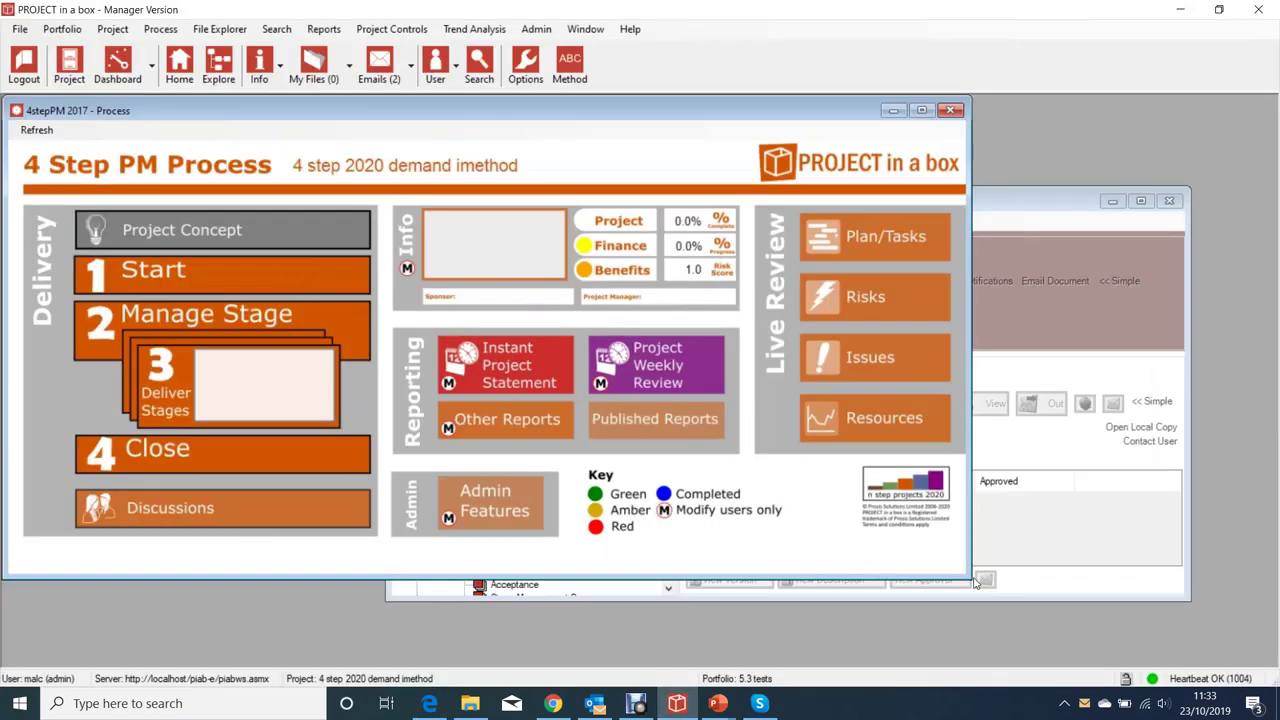
Shrink the 4stepPM 2017 process window to check its image scaling, and hide the Practical Scrum navigation image in the browser before minimising it
{"action": "left_click_drag", "start_coordinate": [953, 572], "coordinate": [432, 340]}
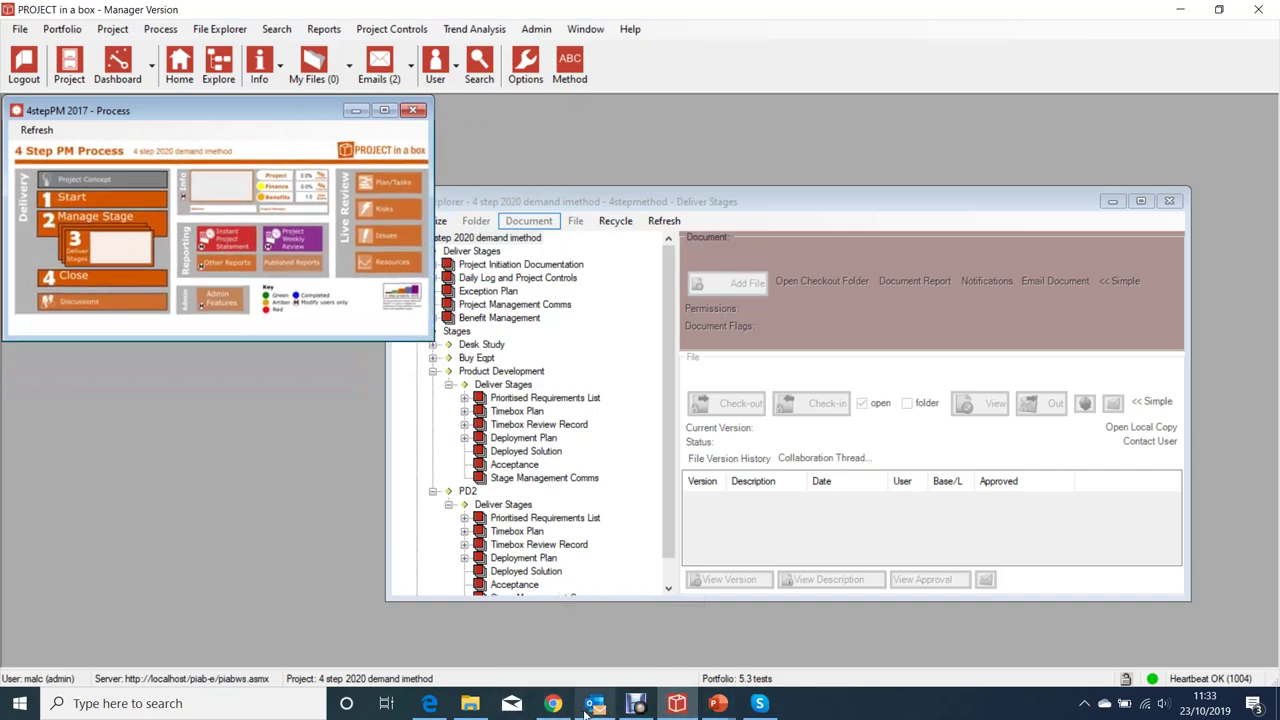
{"action": "left_click", "coordinate": [429, 703]}
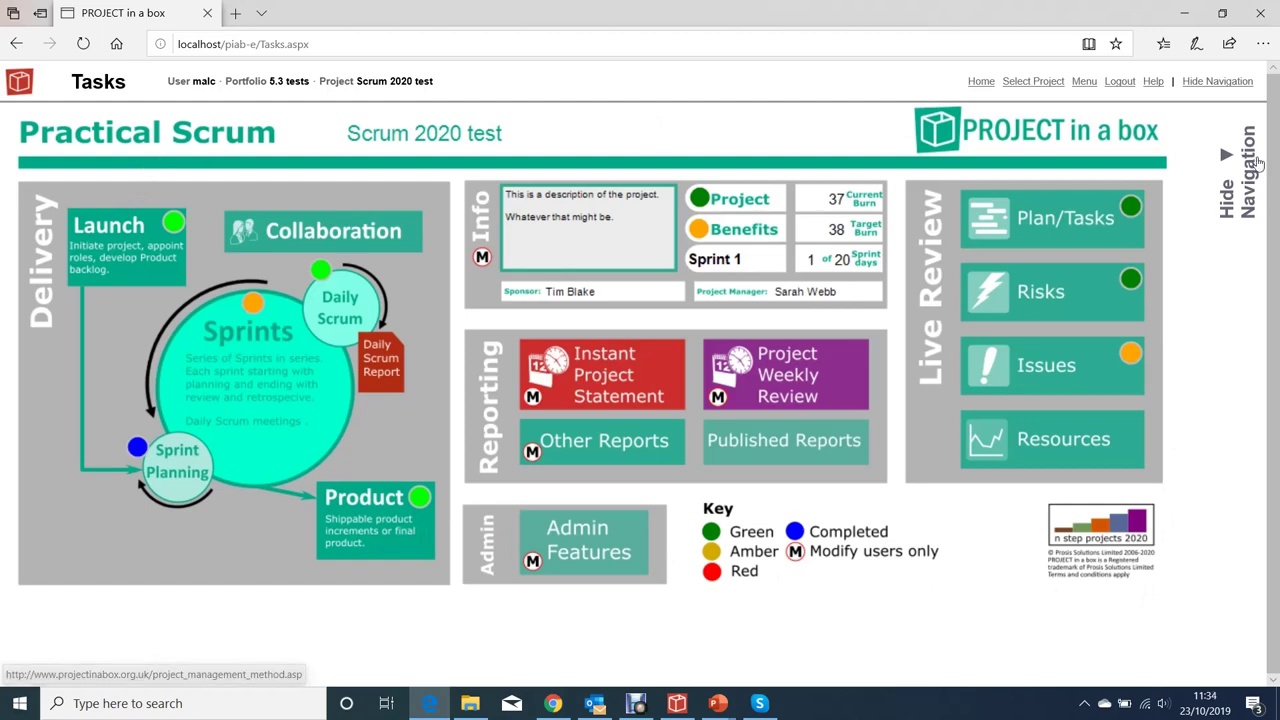
{"action": "left_click", "coordinate": [1245, 165]}
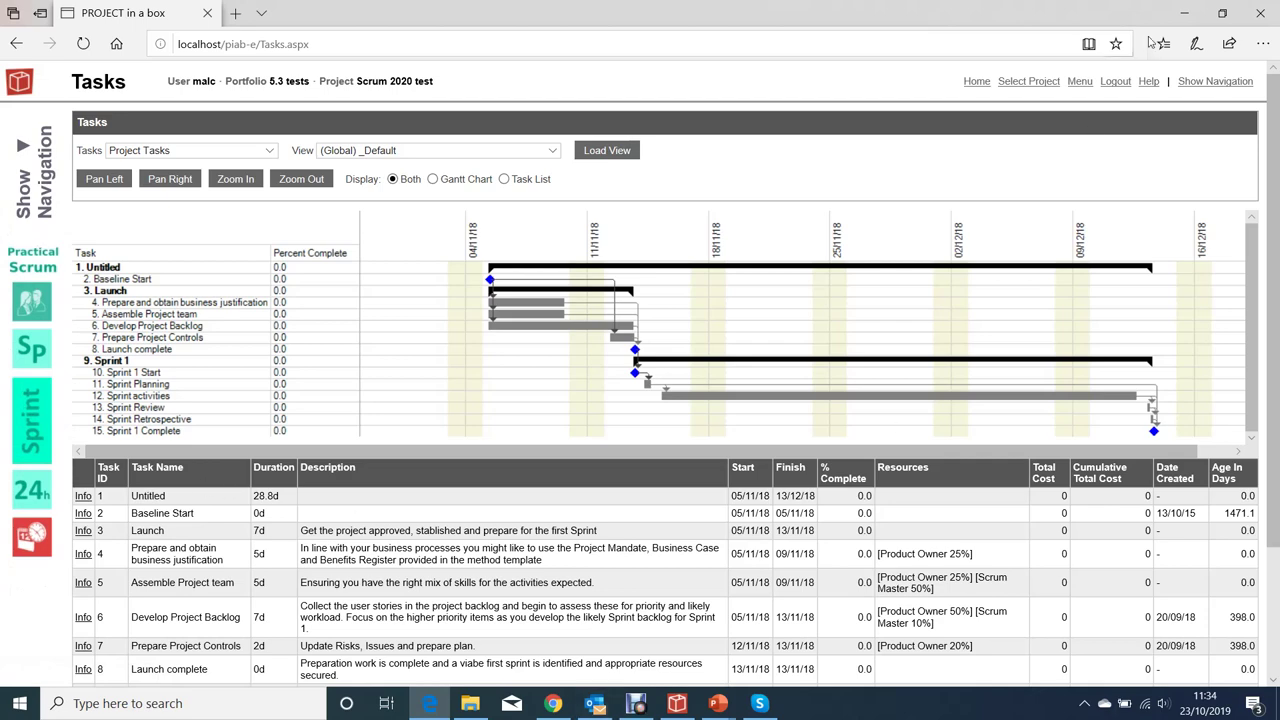
{"action": "left_click", "coordinate": [1184, 13]}
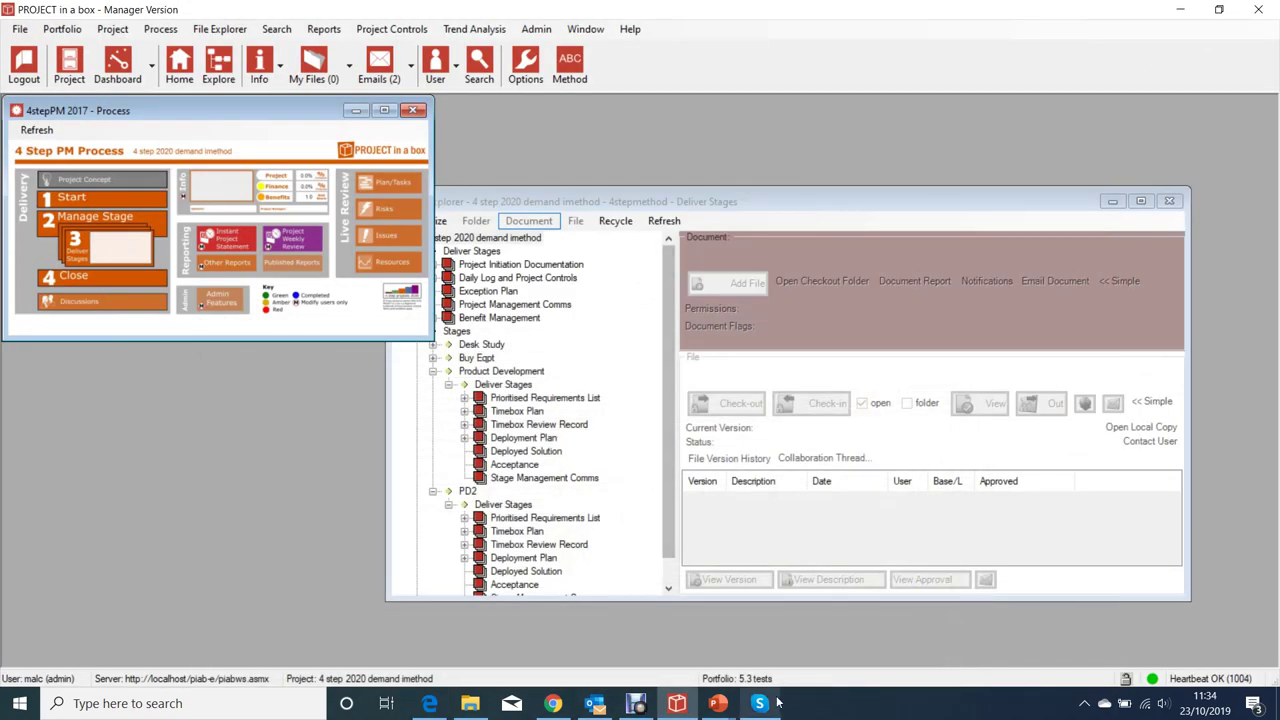
Switch to File Explorer, examine the image dimensions in the file details of sidebar-demand.jpg, and close its properties and the image folder
{"action": "left_click", "coordinate": [470, 703]}
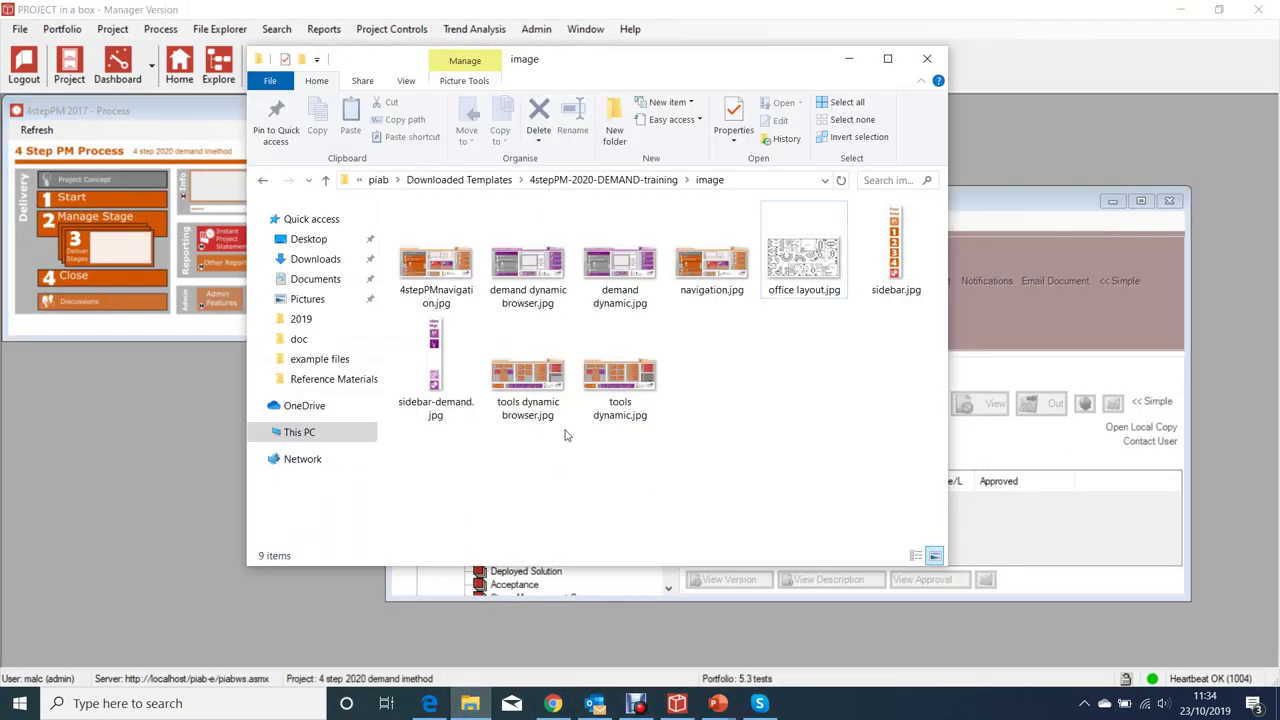
{"action": "left_click", "coordinate": [440, 368]}
{"action": "right_click", "coordinate": [440, 368]}
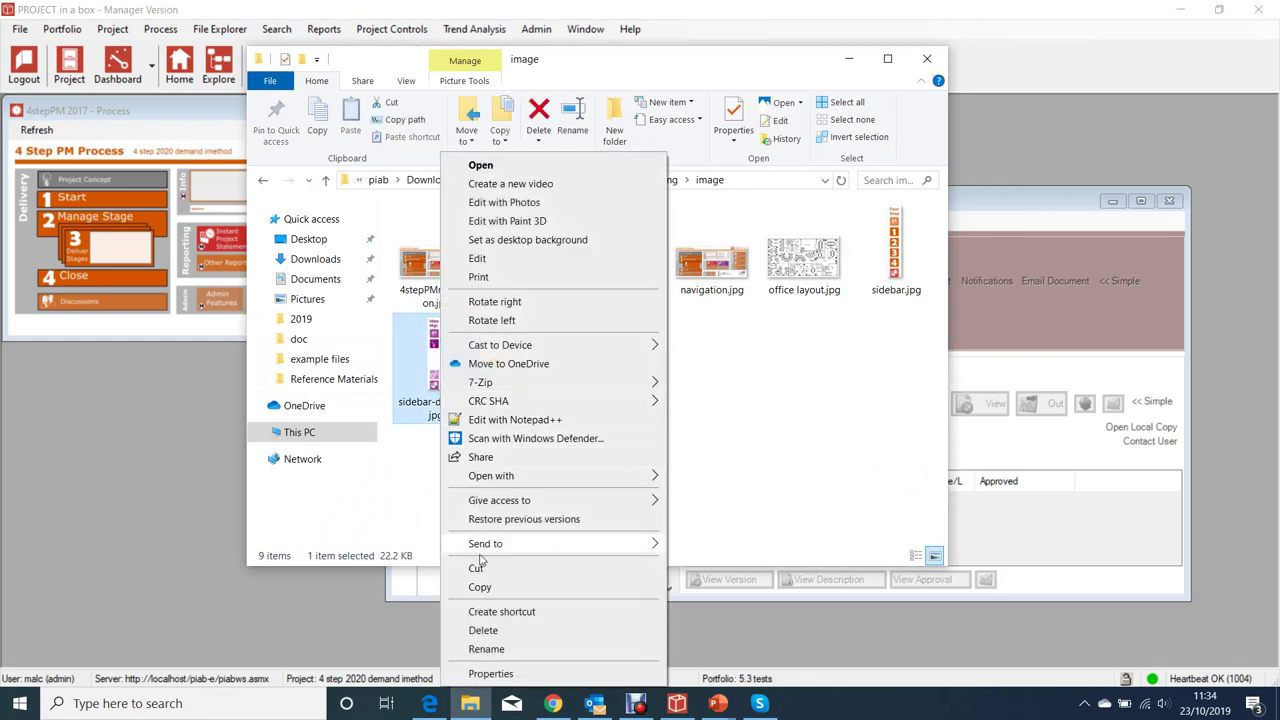
{"action": "left_click", "coordinate": [486, 674]}
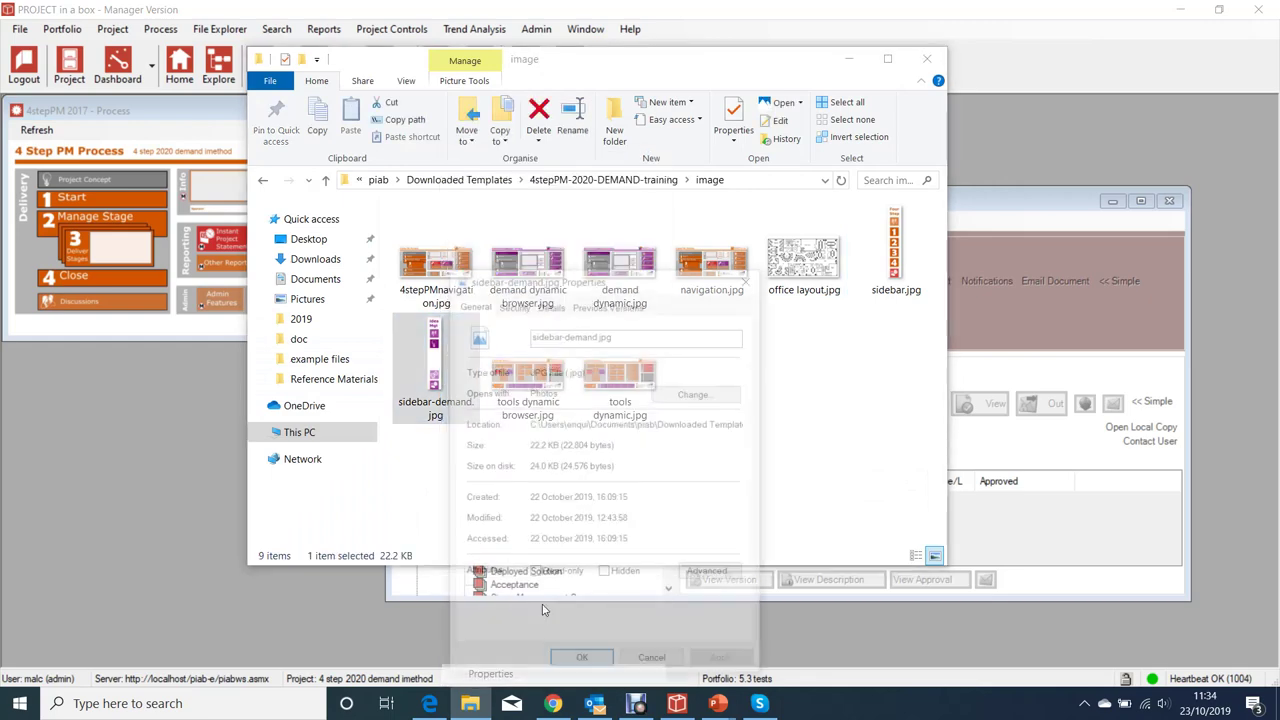
{"action": "left_click", "coordinate": [552, 304]}
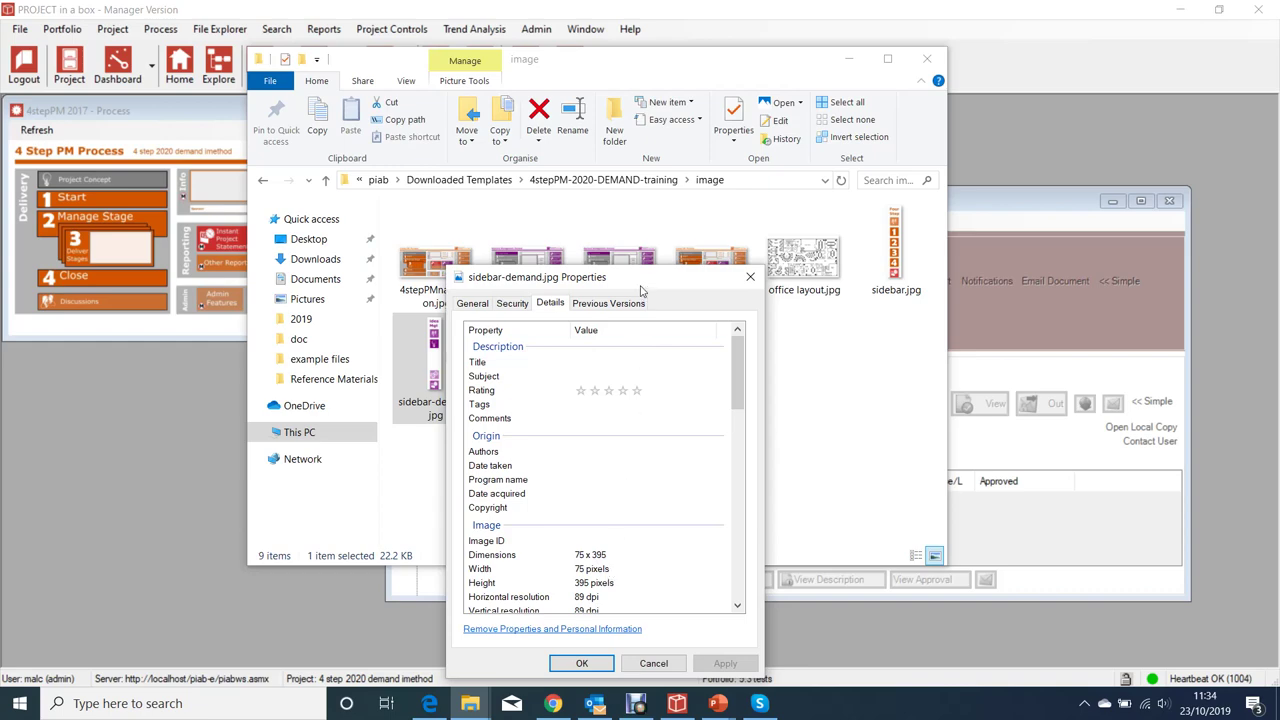
{"action": "left_click_drag", "start_coordinate": [646, 287], "coordinate": [1149, 222]}
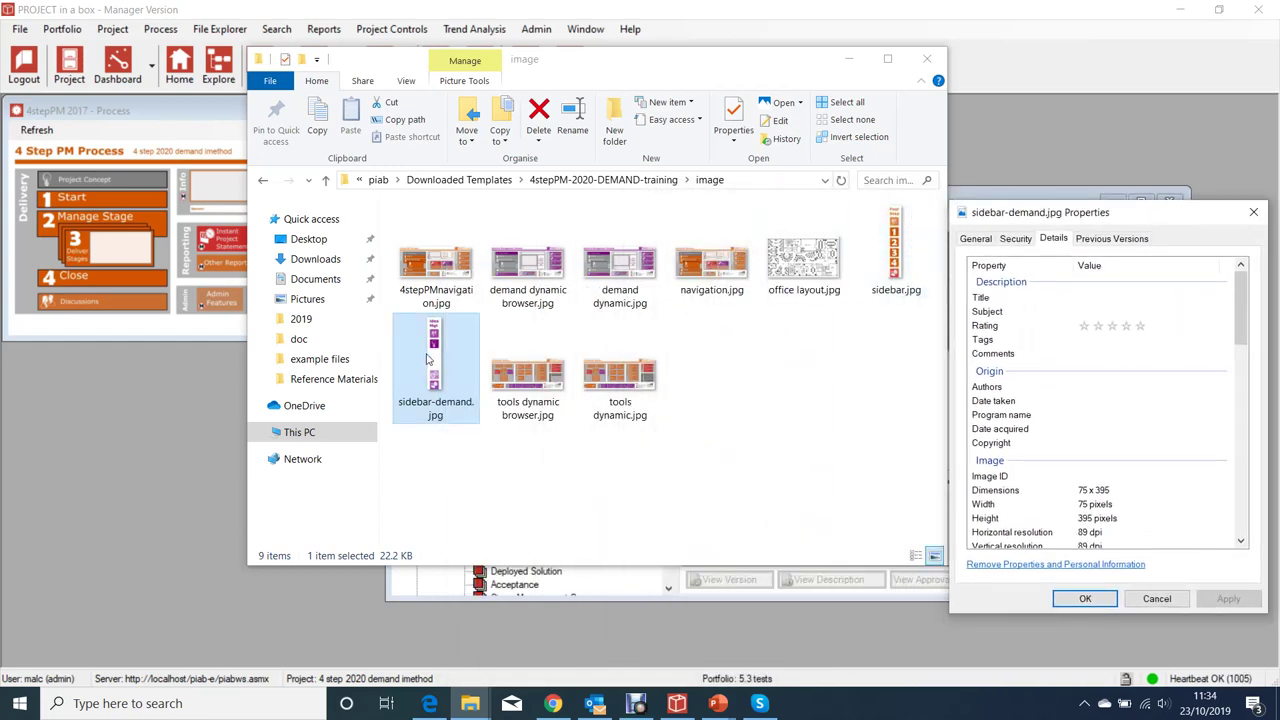
{"action": "left_click", "coordinate": [1257, 214]}
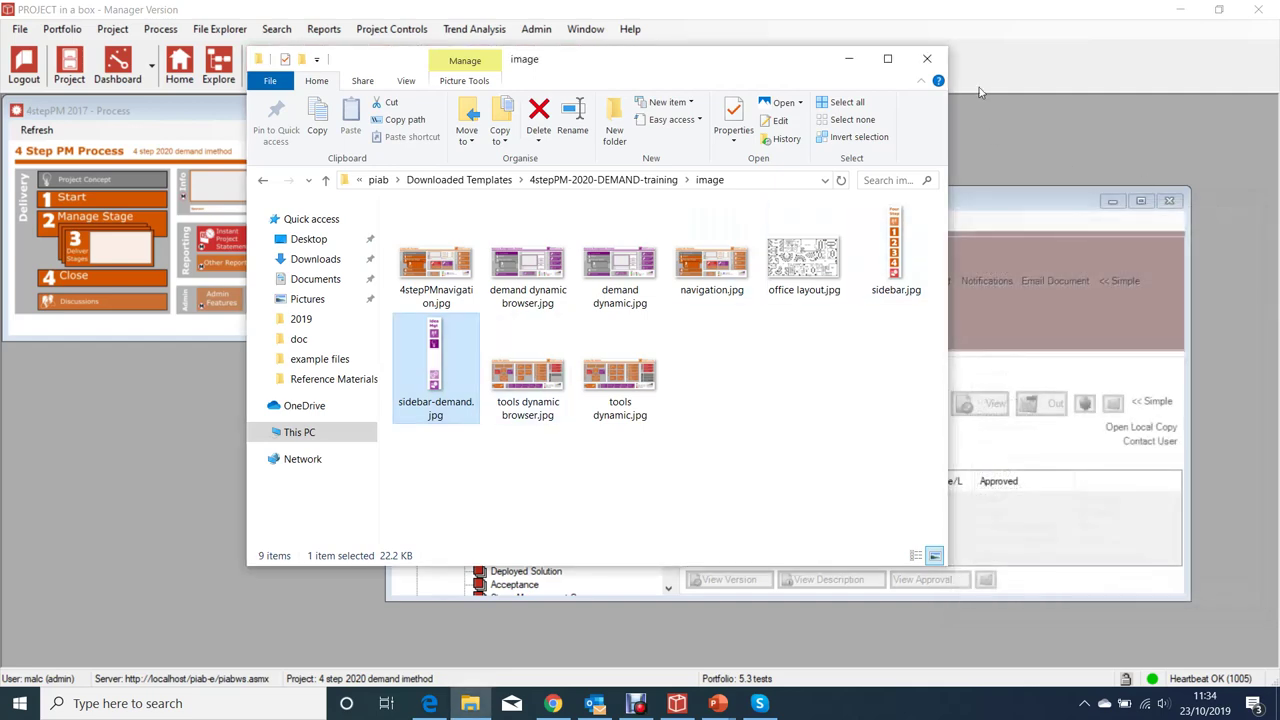
{"action": "left_click", "coordinate": [929, 62]}
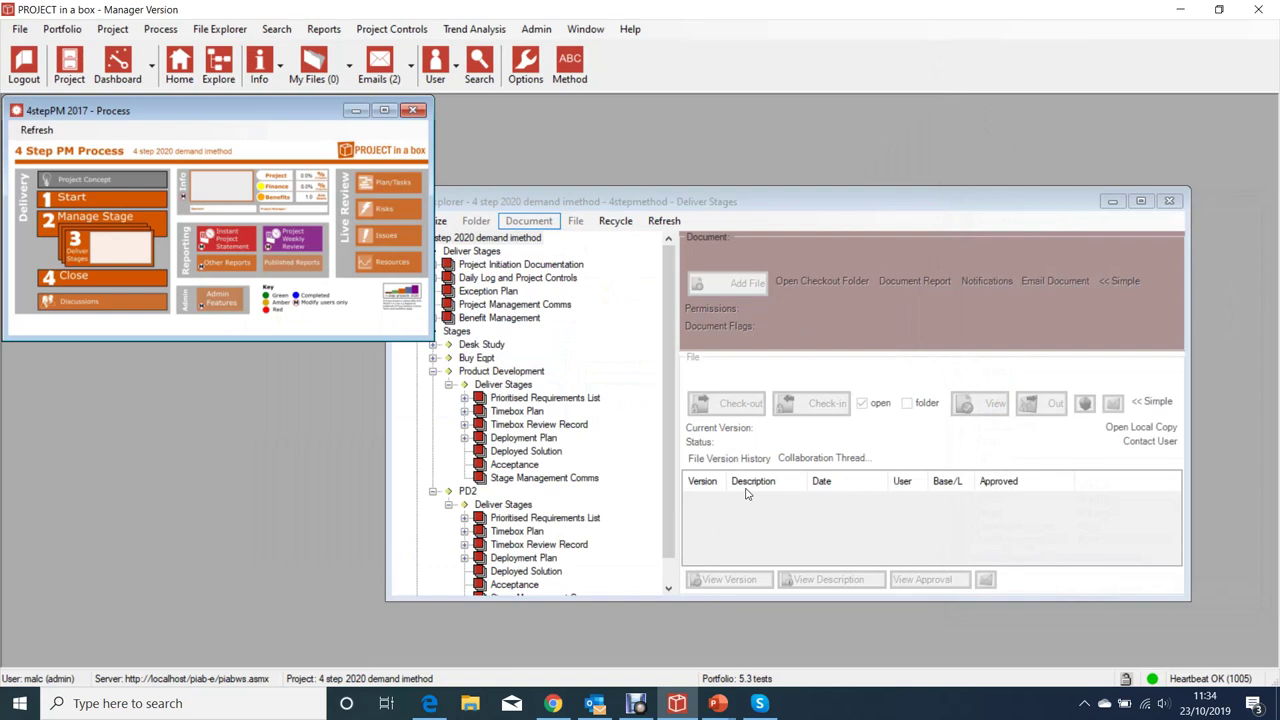